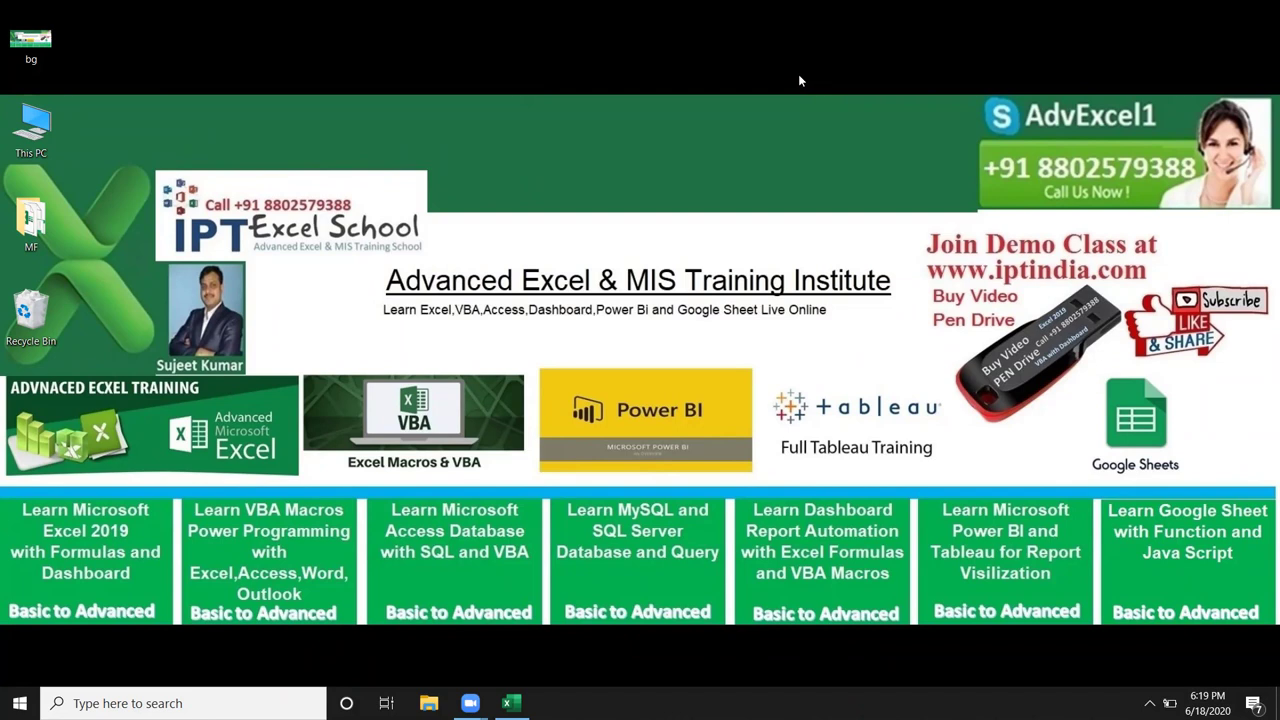
# Bring the open Book1 Excel window to the front from the taskbar.
pyautogui.moveTo(511, 703)
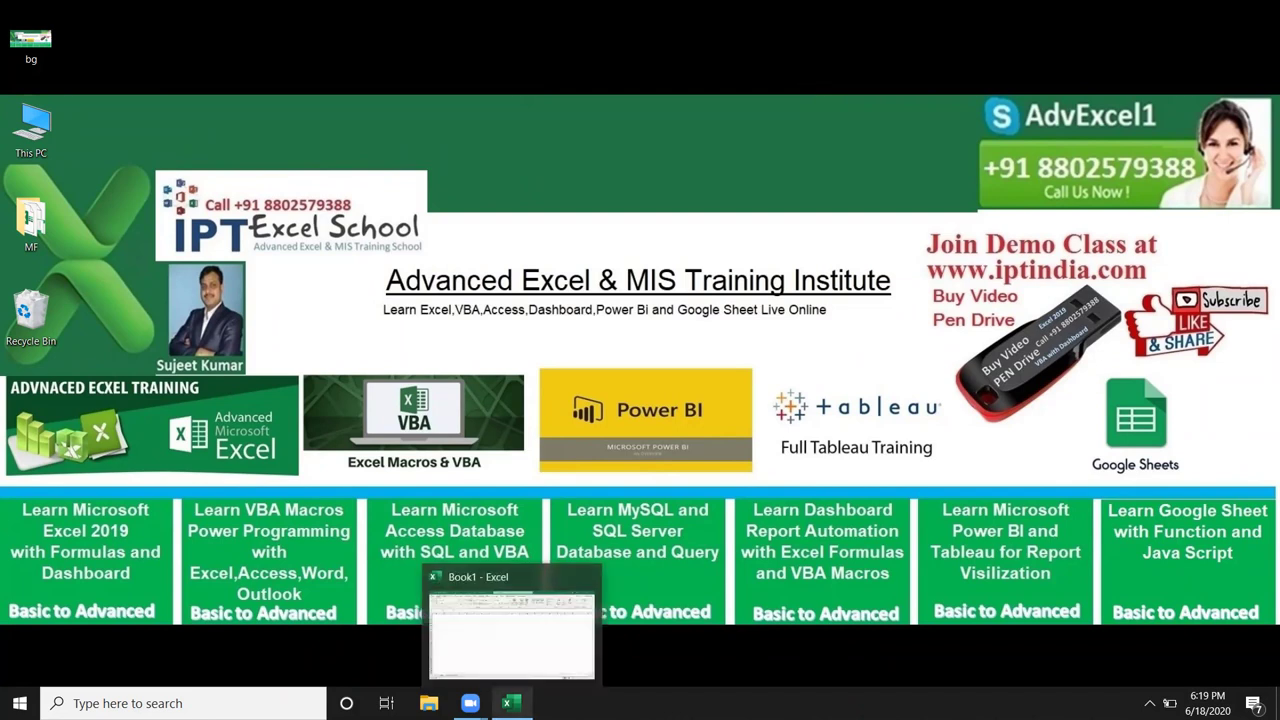
pyautogui.click(511, 640)
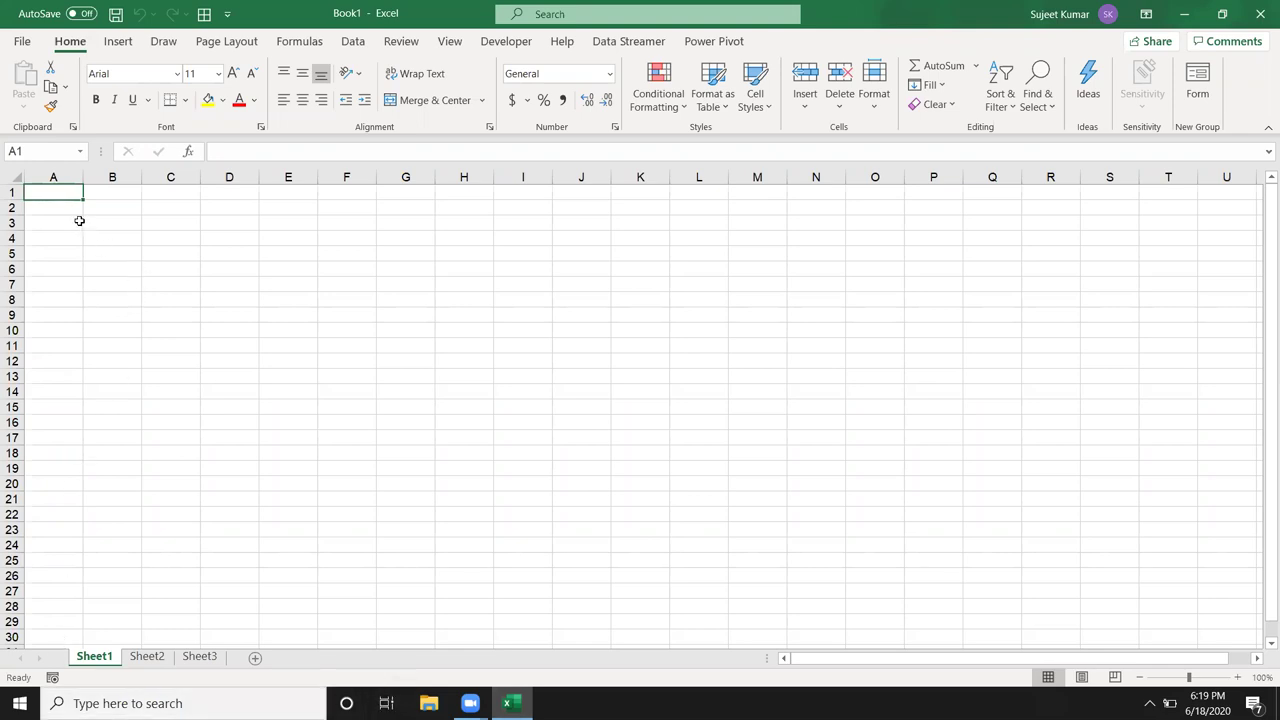
# Enter the Sales heading in A1, then 85 and 96 below it, correcting the first value.
pyautogui.write('Sales')
pyautogui.press('Return')
pyautogui.write('85')
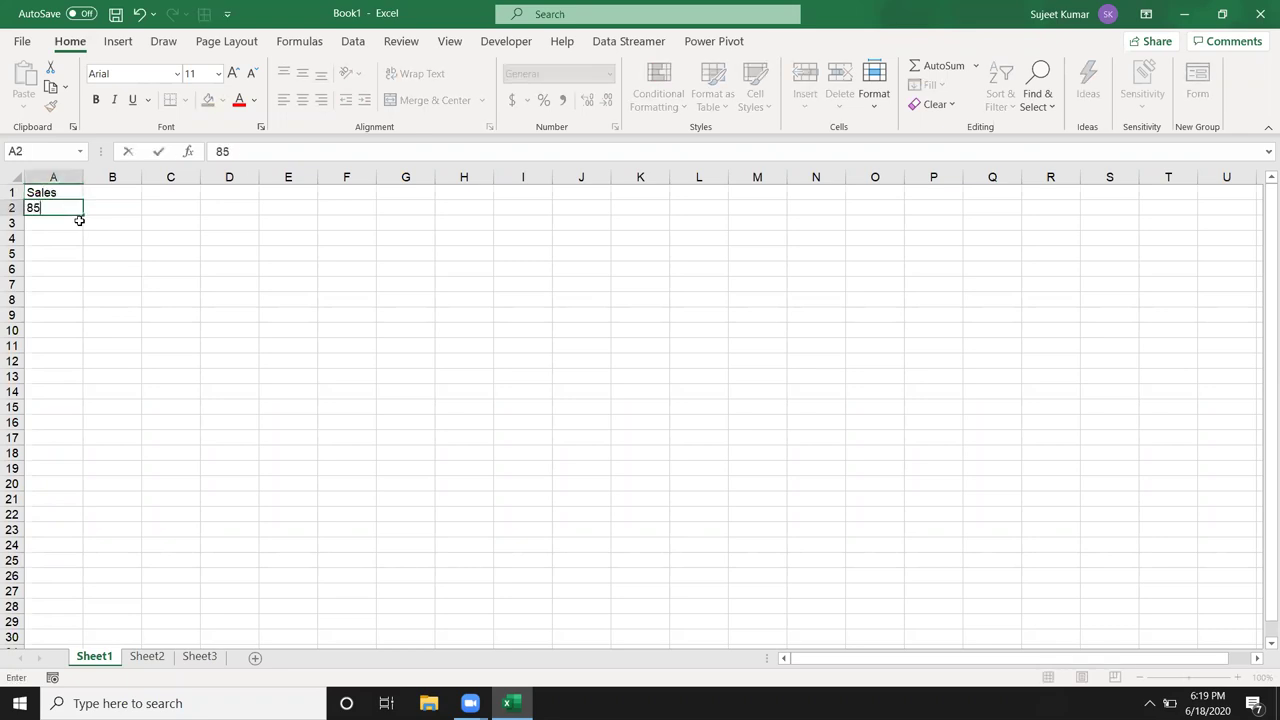
pyautogui.write('36')
pyautogui.press('Return')
pyautogui.write('96')
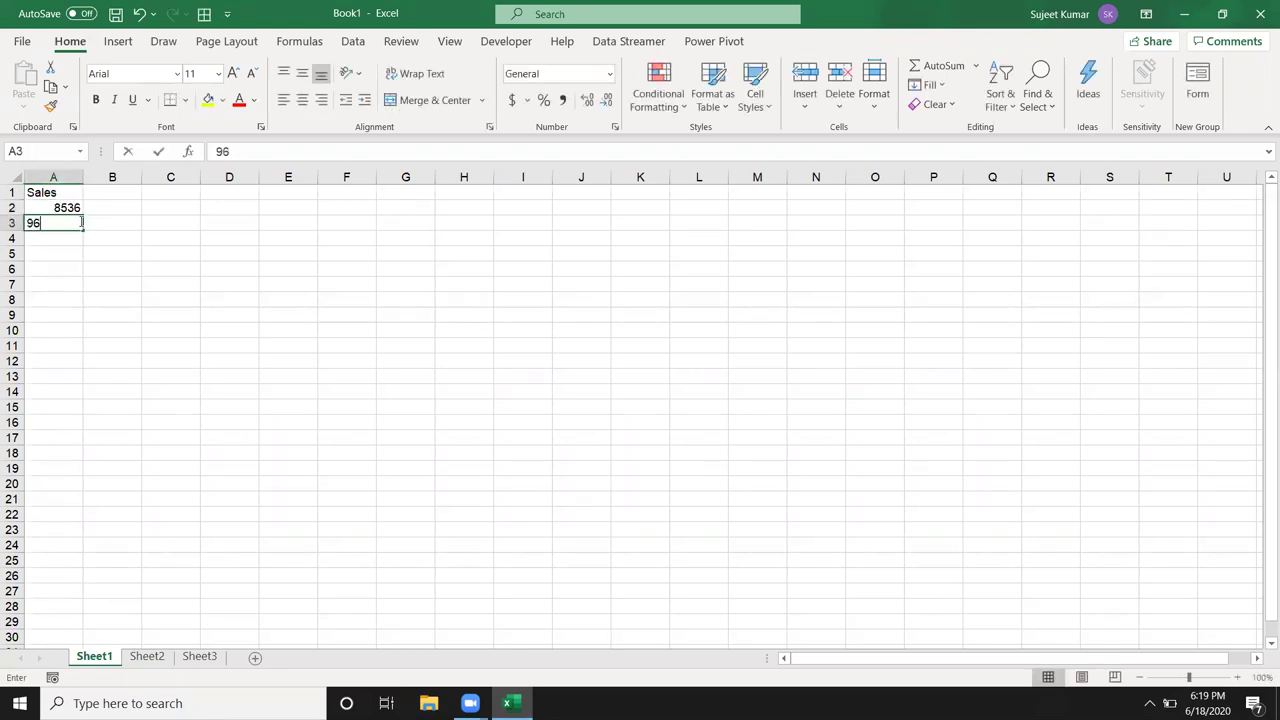
pyautogui.press('Return')
pyautogui.press('Up')
pyautogui.press('Up')
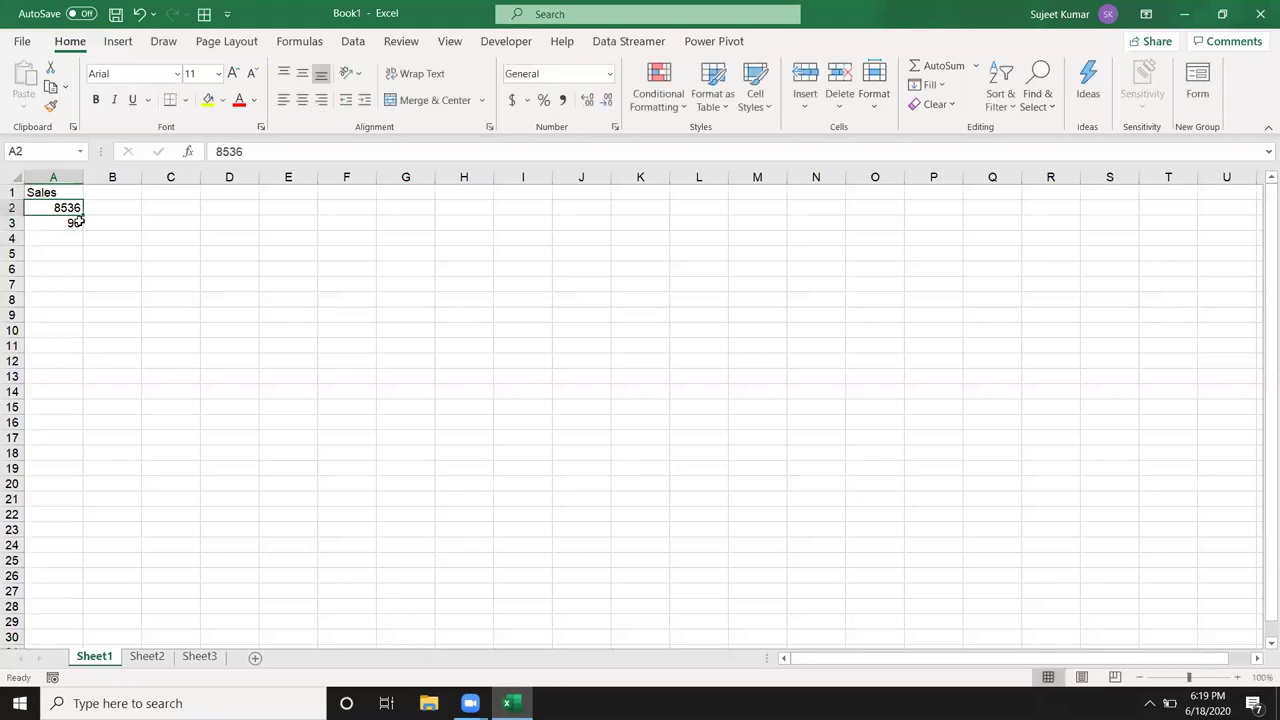
pyautogui.write('85')
pyautogui.press('Return')
# Enter the remaining sales values 74, 36, 65, 25, 65 and 95 down column A.
pyautogui.press('Return')
pyautogui.write('74')
pyautogui.press('Return')
pyautogui.write('36')
pyautogui.press('Return')
pyautogui.write('65')
pyautogui.press('Return')
pyautogui.write('25')
pyautogui.press('Return')
pyautogui.write('65')
pyautogui.press('Return')
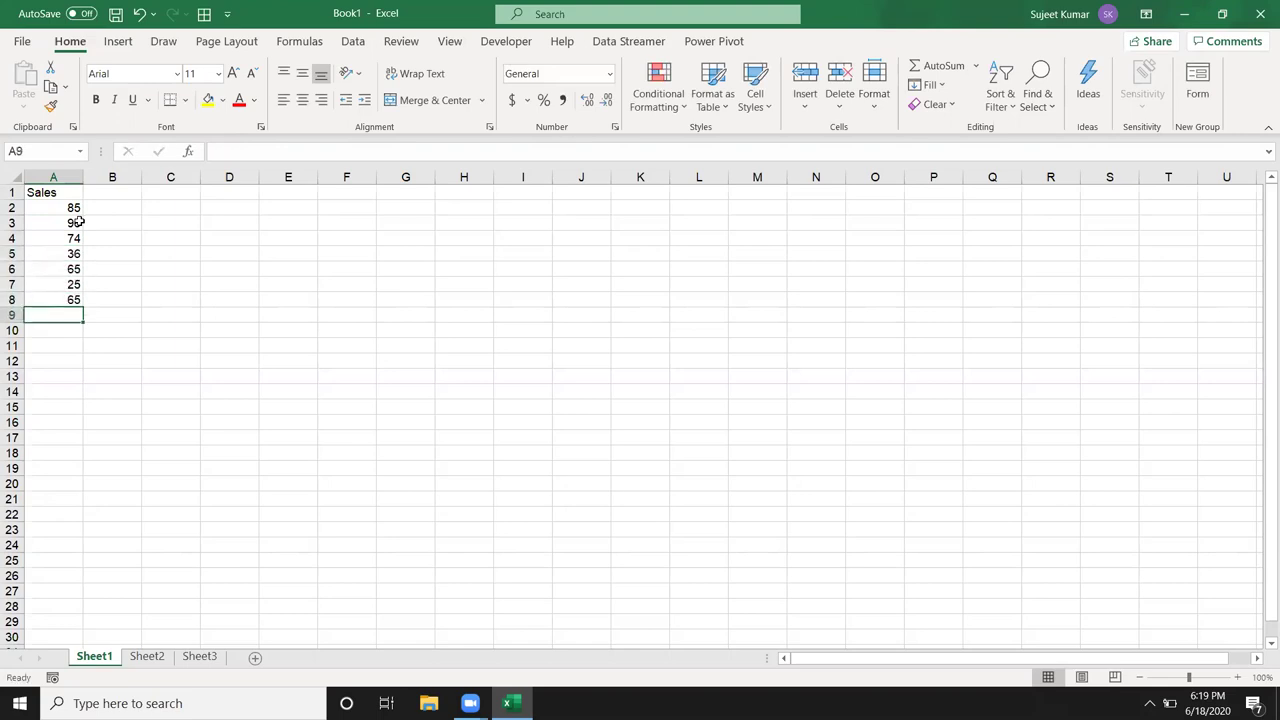
pyautogui.write('95')
pyautogui.press('Return')
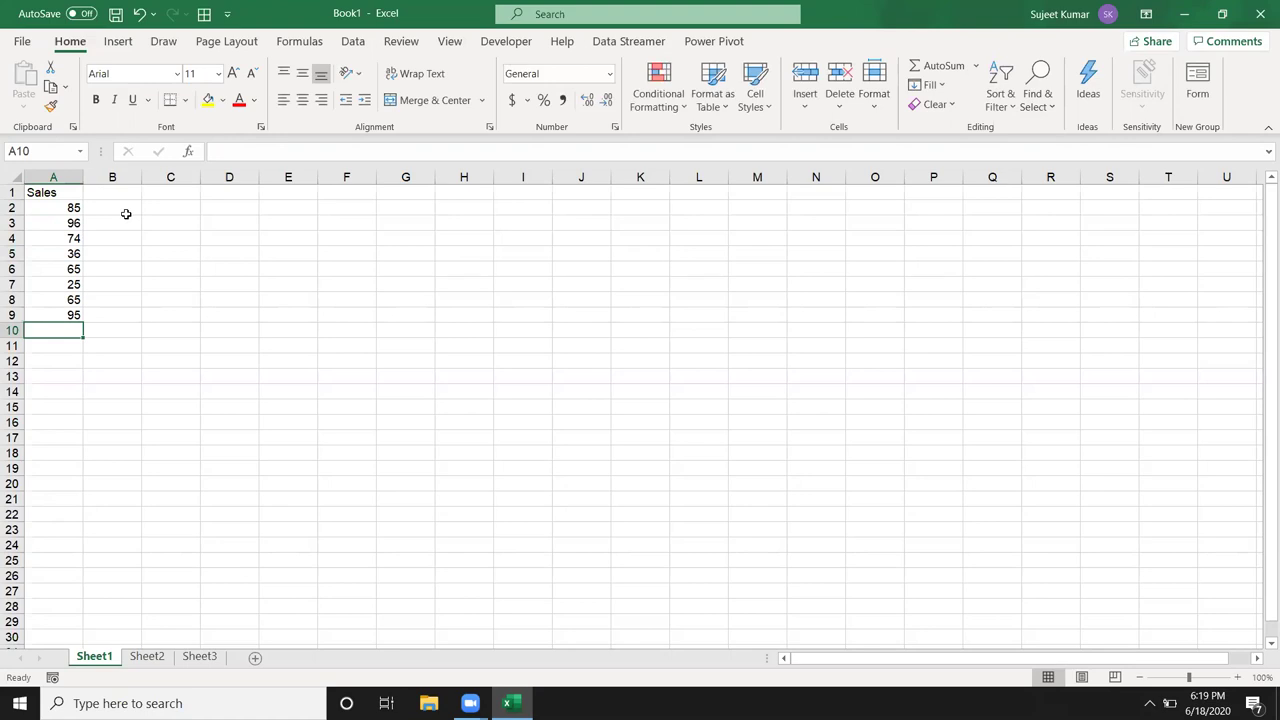
# Label C2 '>50' and try an IF test in B2, then cancel it.
pyautogui.click(145, 207)
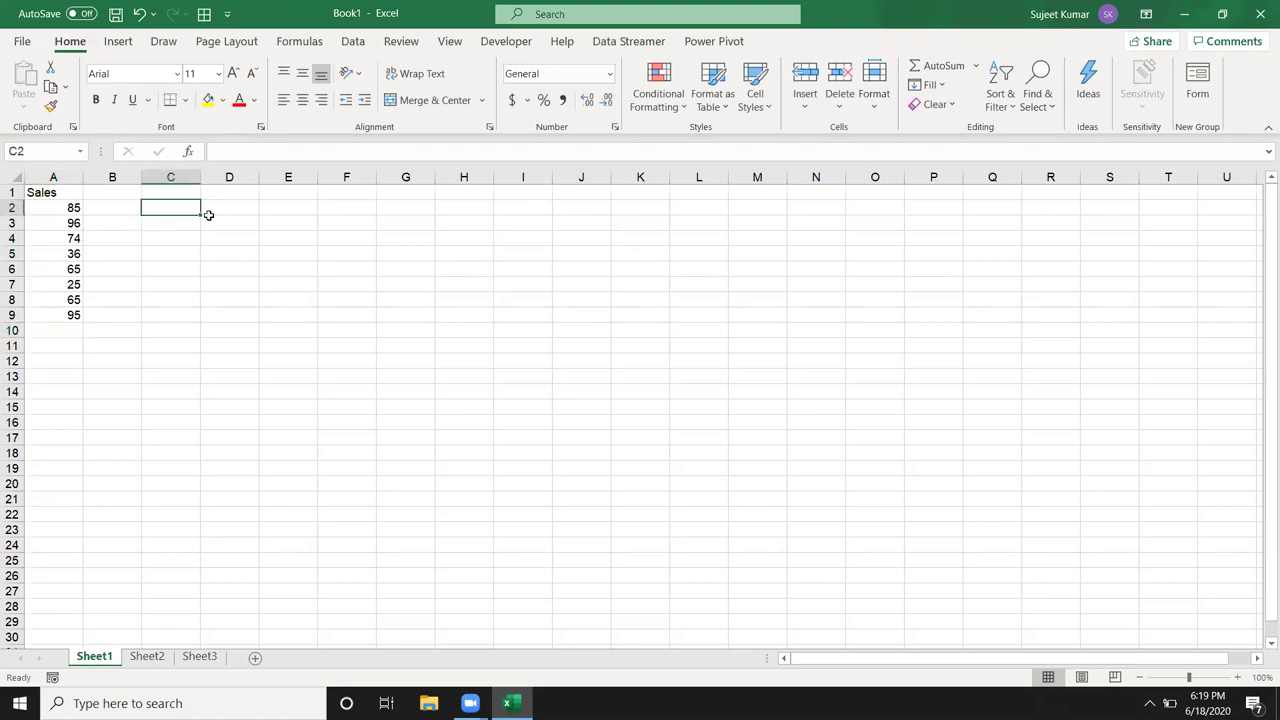
pyautogui.write('>50')
pyautogui.press('Return')
pyautogui.press('Up')
pyautogui.write('=IF(')
pyautogui.press('Left')
pyautogui.write('>50')
pyautogui.press('Escape')
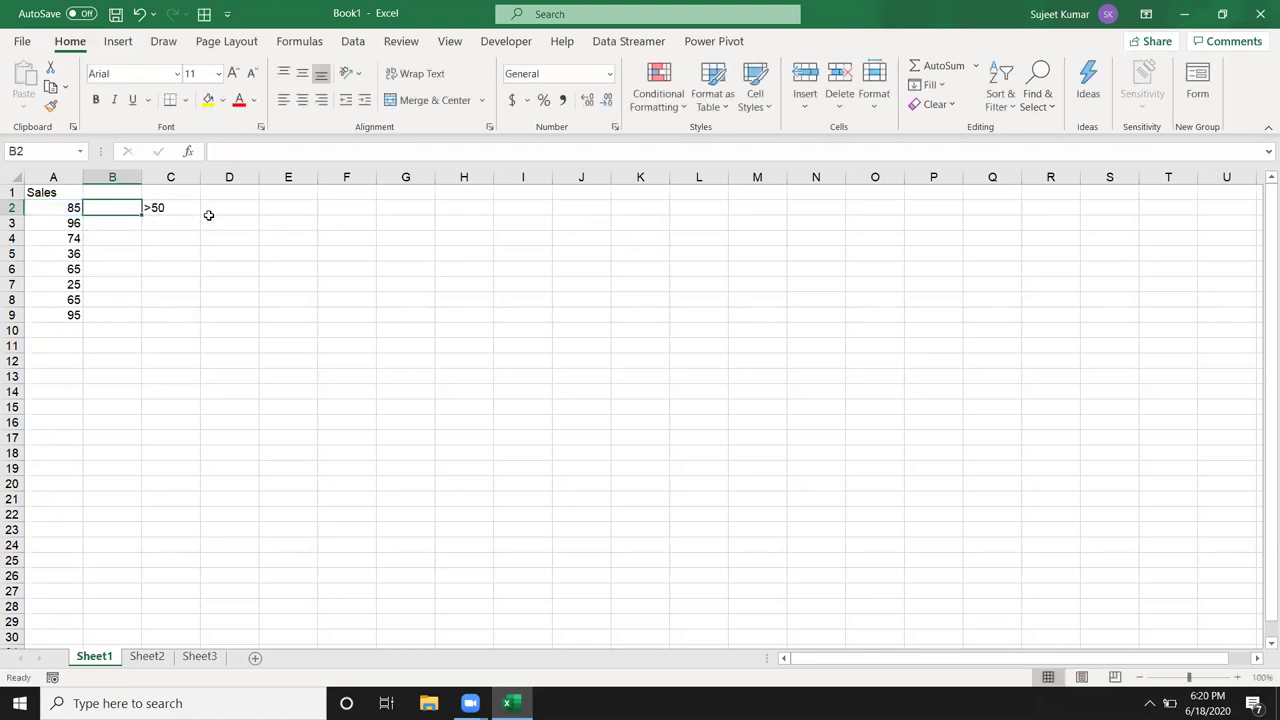
# Relabel C2 as '50-80' and start an =if formula in B2.
pyautogui.press('Right')
pyautogui.write('50-8')
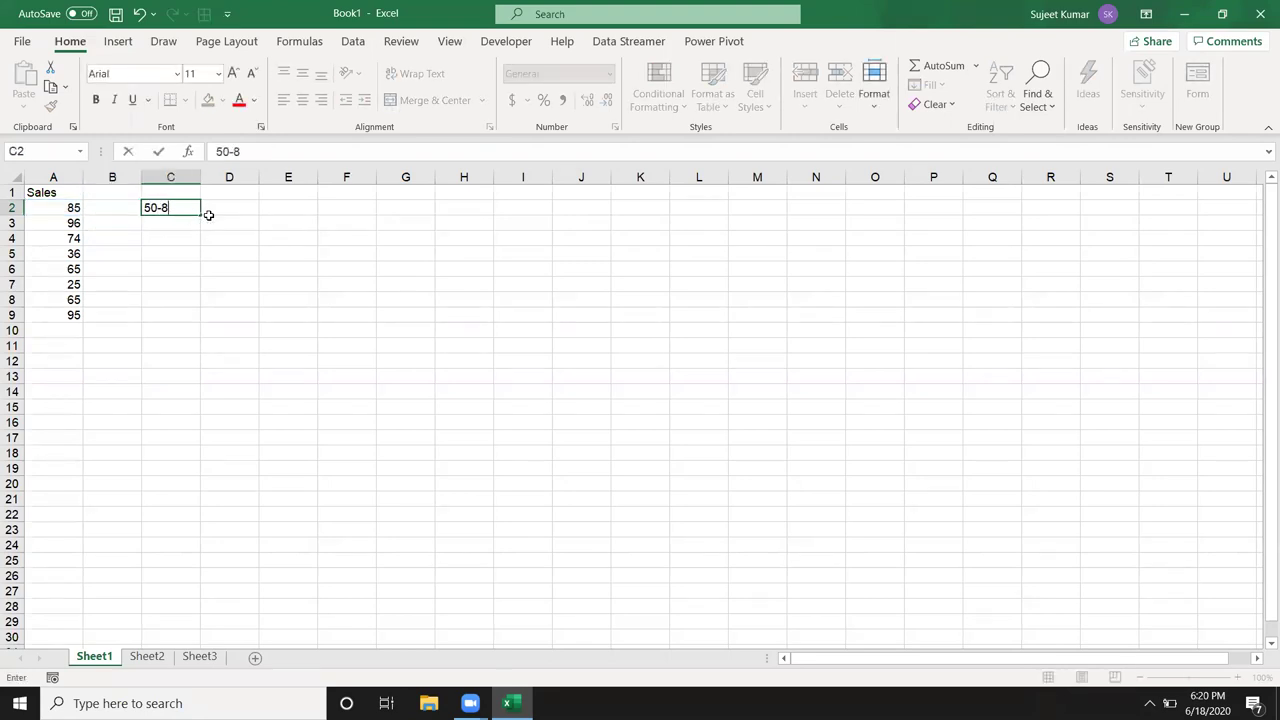
pyautogui.write('0')
pyautogui.press('Return')
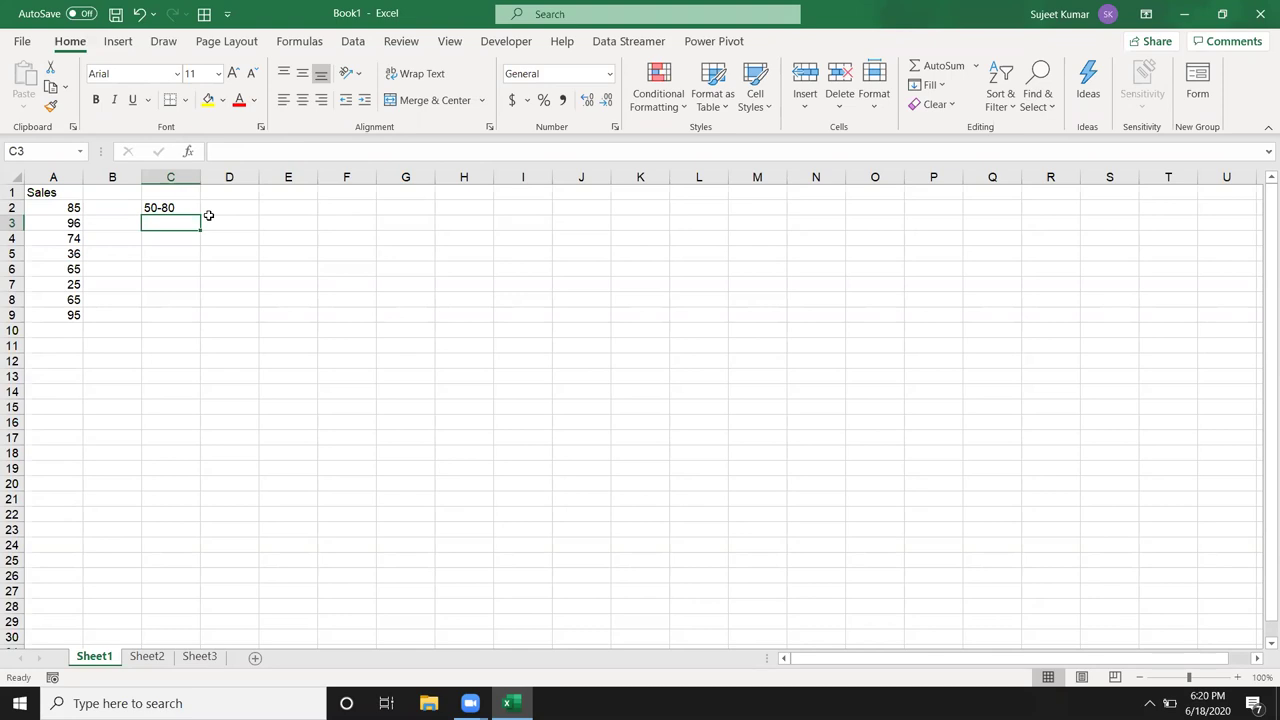
pyautogui.press('Up')
pyautogui.press('Left')
pyautogui.write('=if')
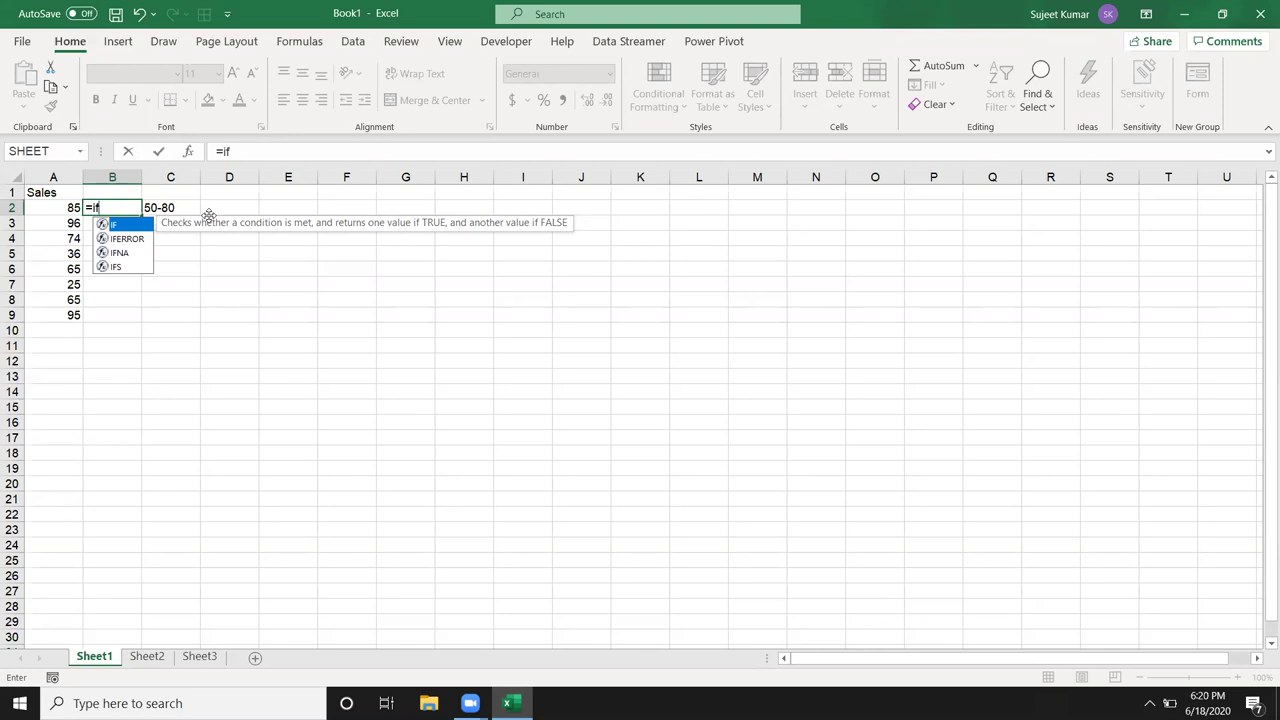
# Type =IF(A2>=50,IF(A2<=80,500,0 into B2.
pyautogui.press('Tab')
pyautogui.press('Left')
pyautogui.write('>=50')
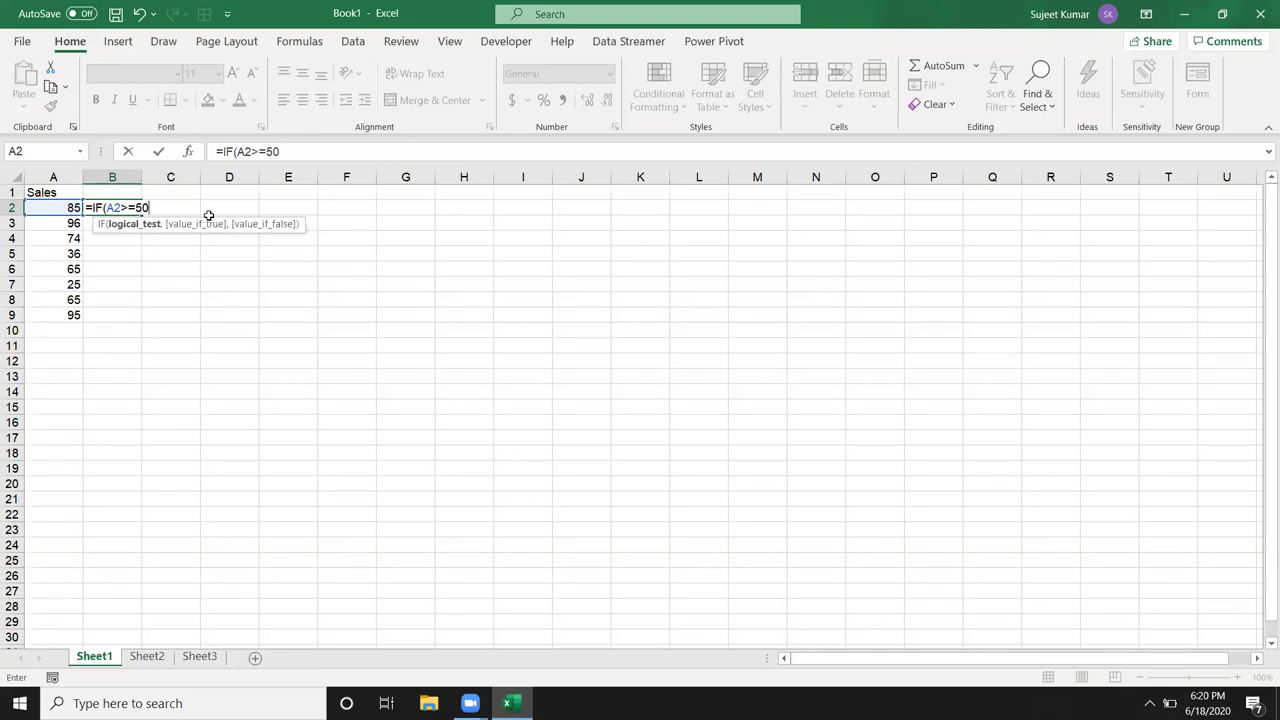
pyautogui.write(',')
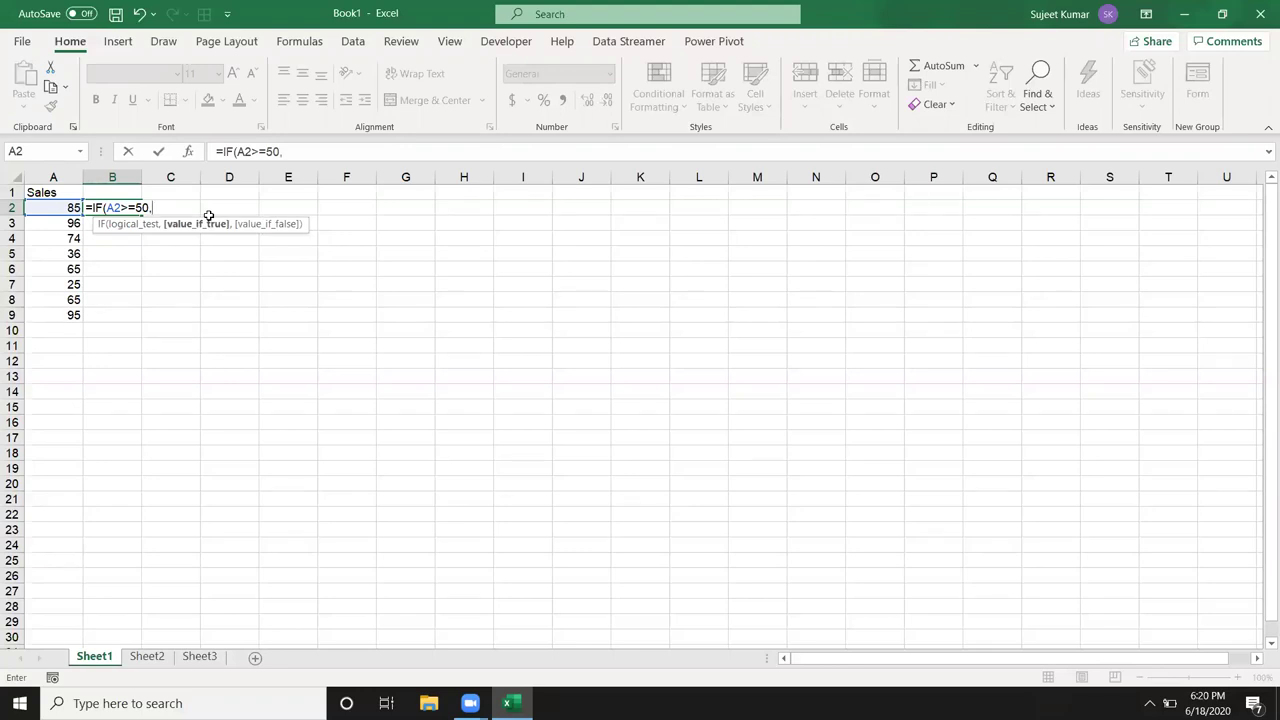
pyautogui.write('if(A2<=')
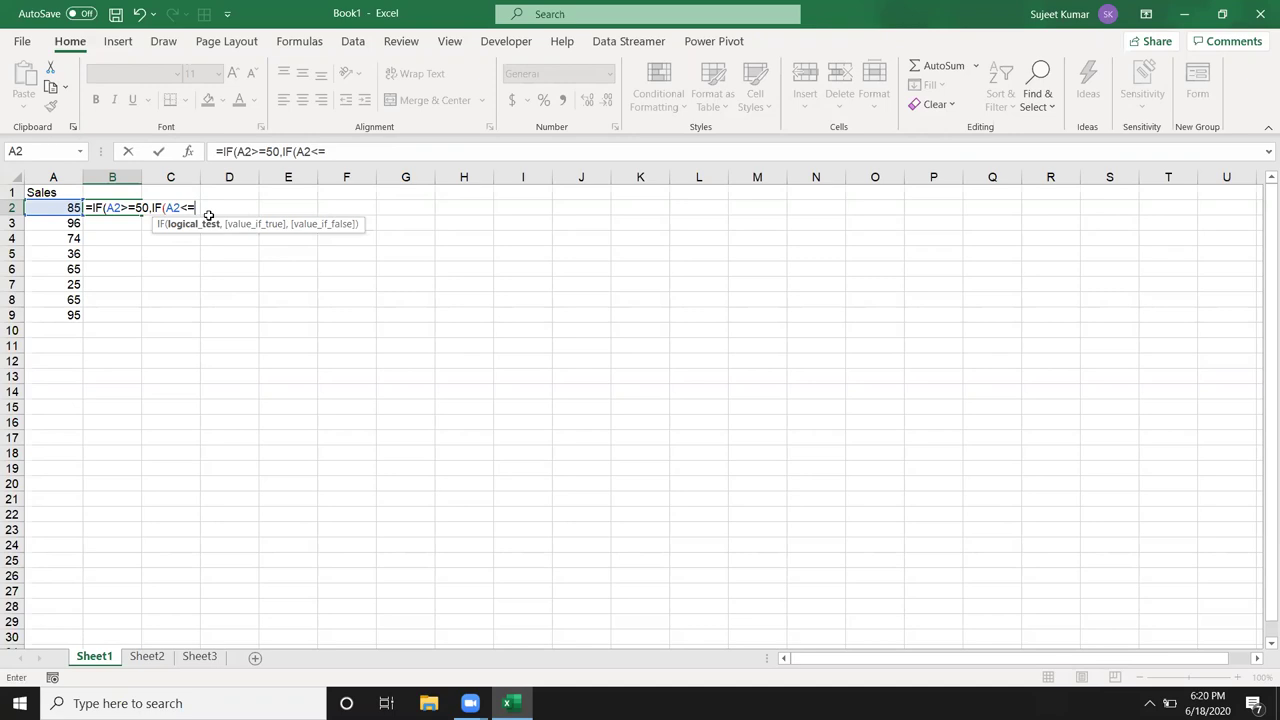
pyautogui.write('80')
pyautogui.write(',')
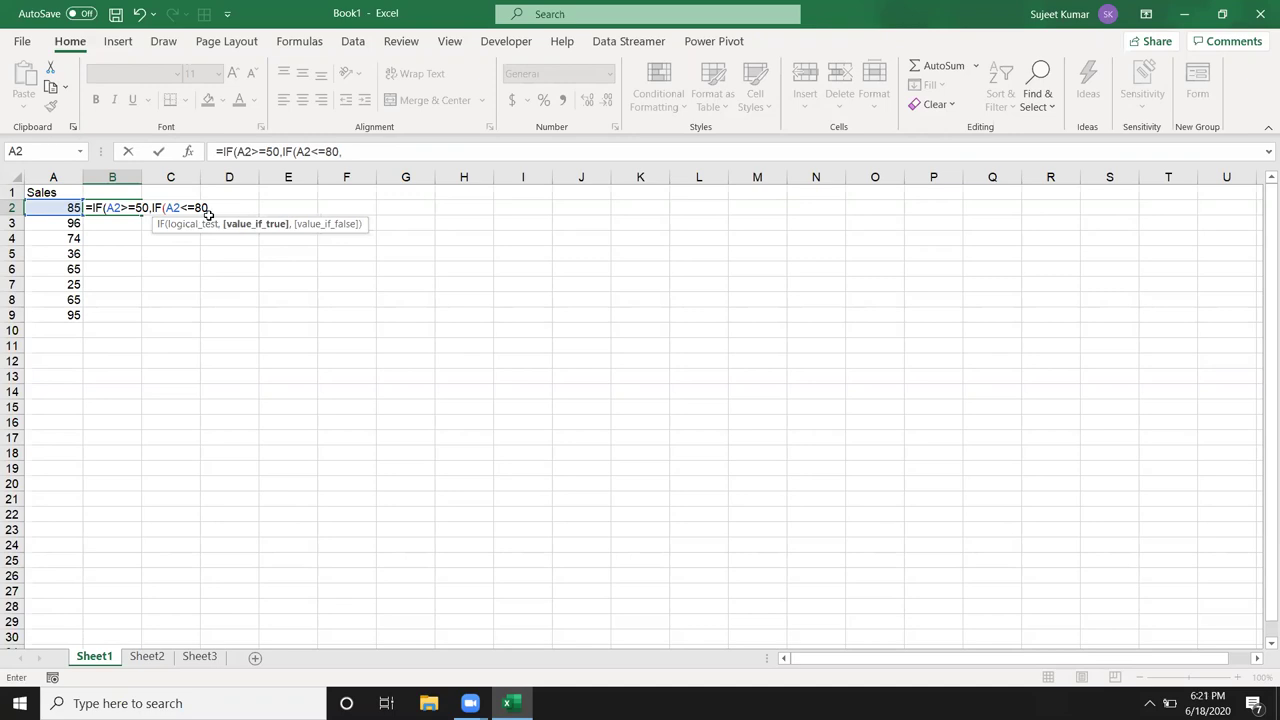
pyautogui.write('500,0')
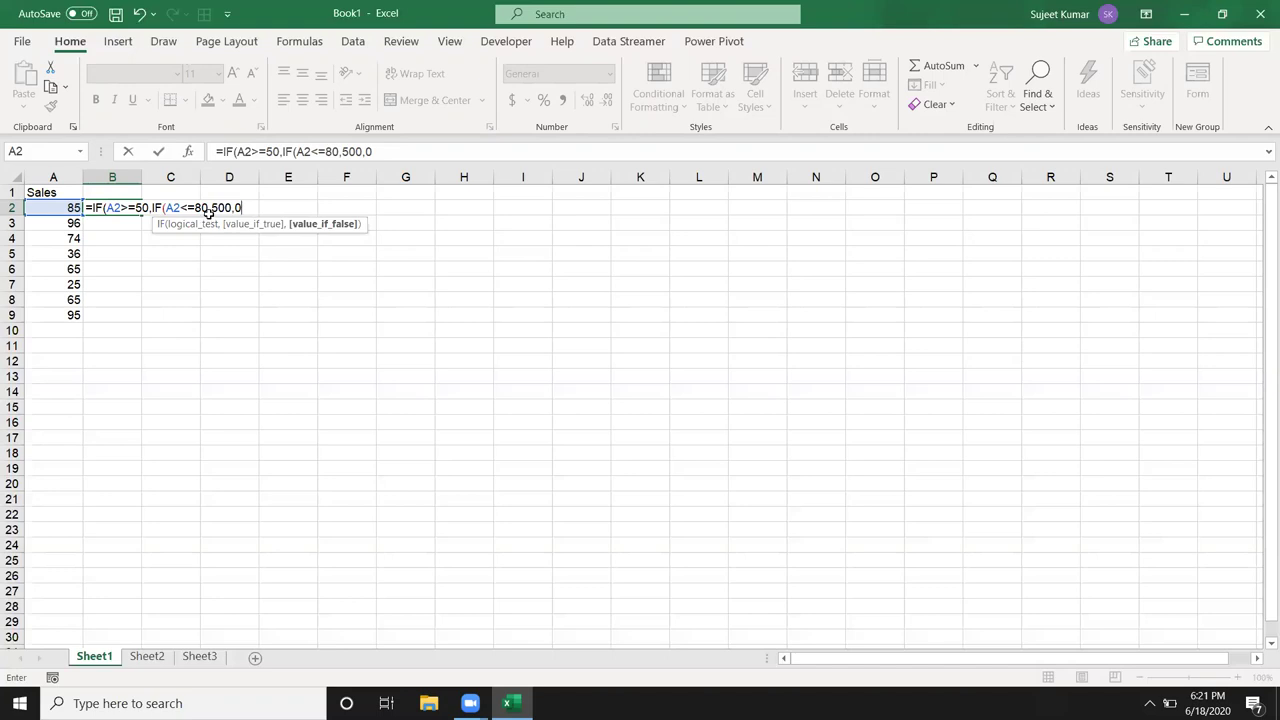
# Highlight the A2>=50 condition and the nested IF part of the formula.
pyautogui.click(116, 207)
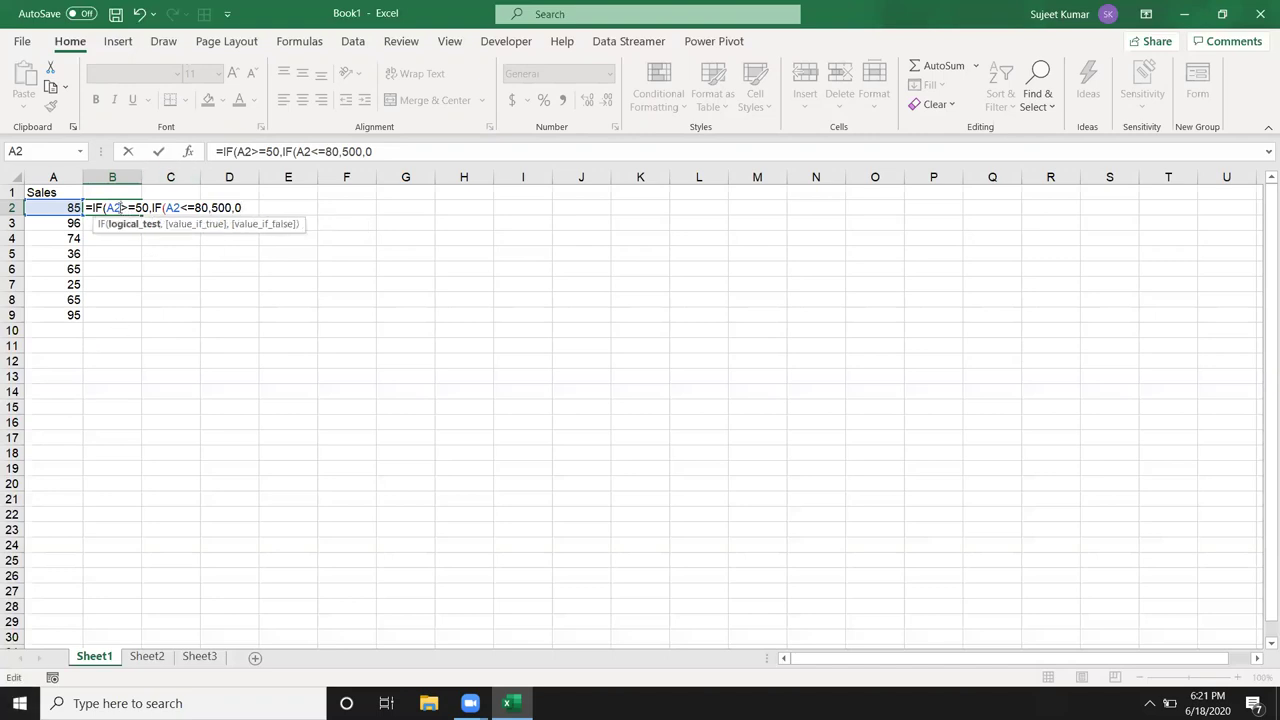
pyautogui.moveTo(105, 207); pyautogui.dragTo(148, 208)
pyautogui.moveTo(152, 207); pyautogui.dragTo(247, 214)
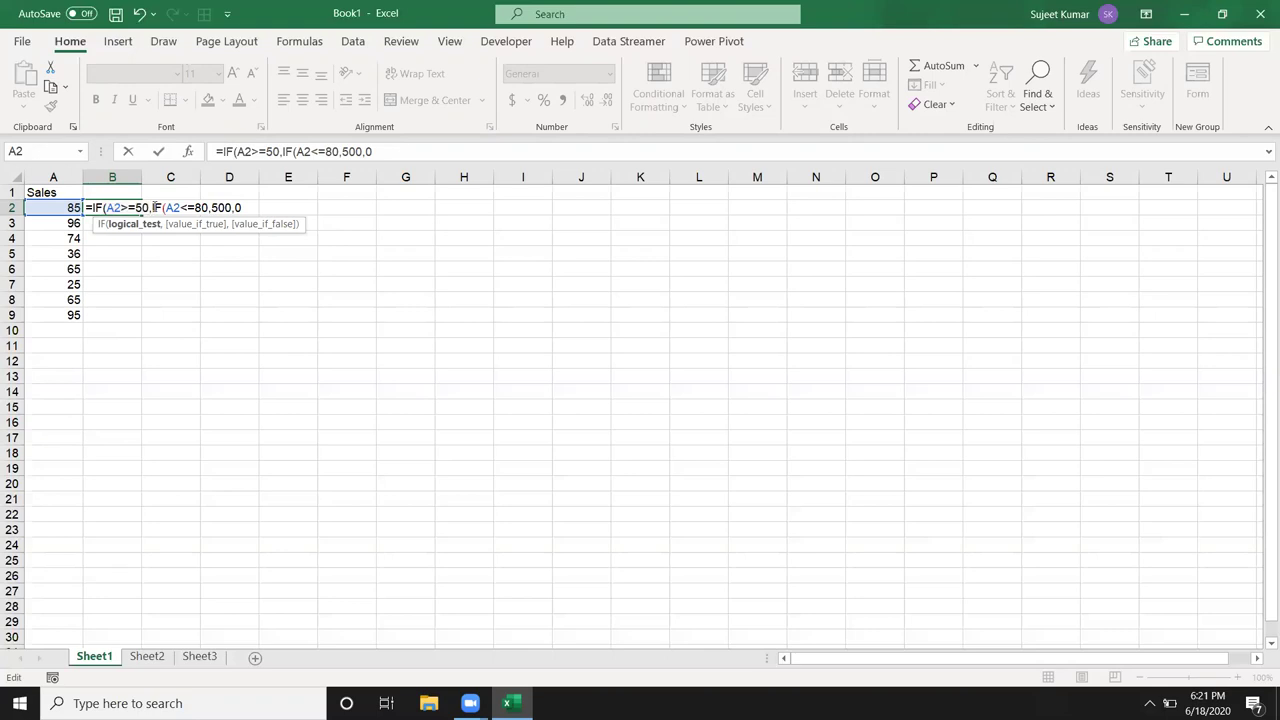
pyautogui.click(248, 208)
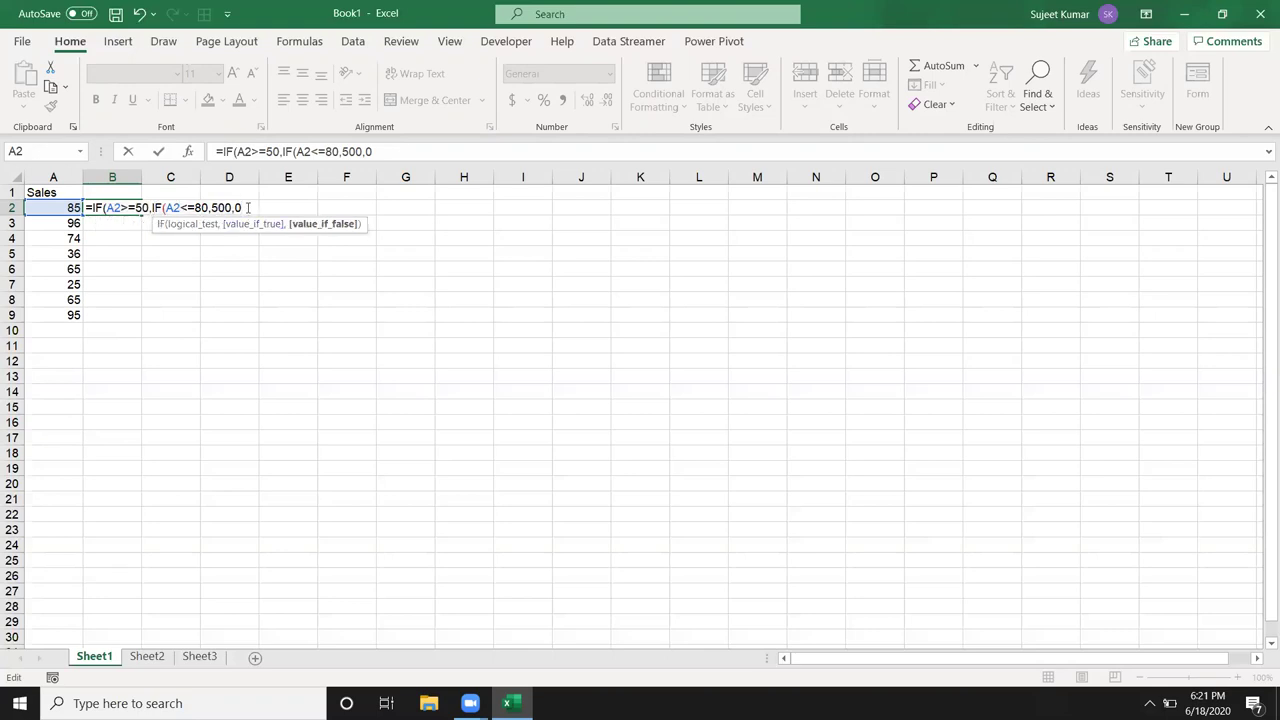
# Close the formula as =IF(A2>=50,IF(A2<=80,500,0),0) and fill it down to B9.
pyautogui.write(')')
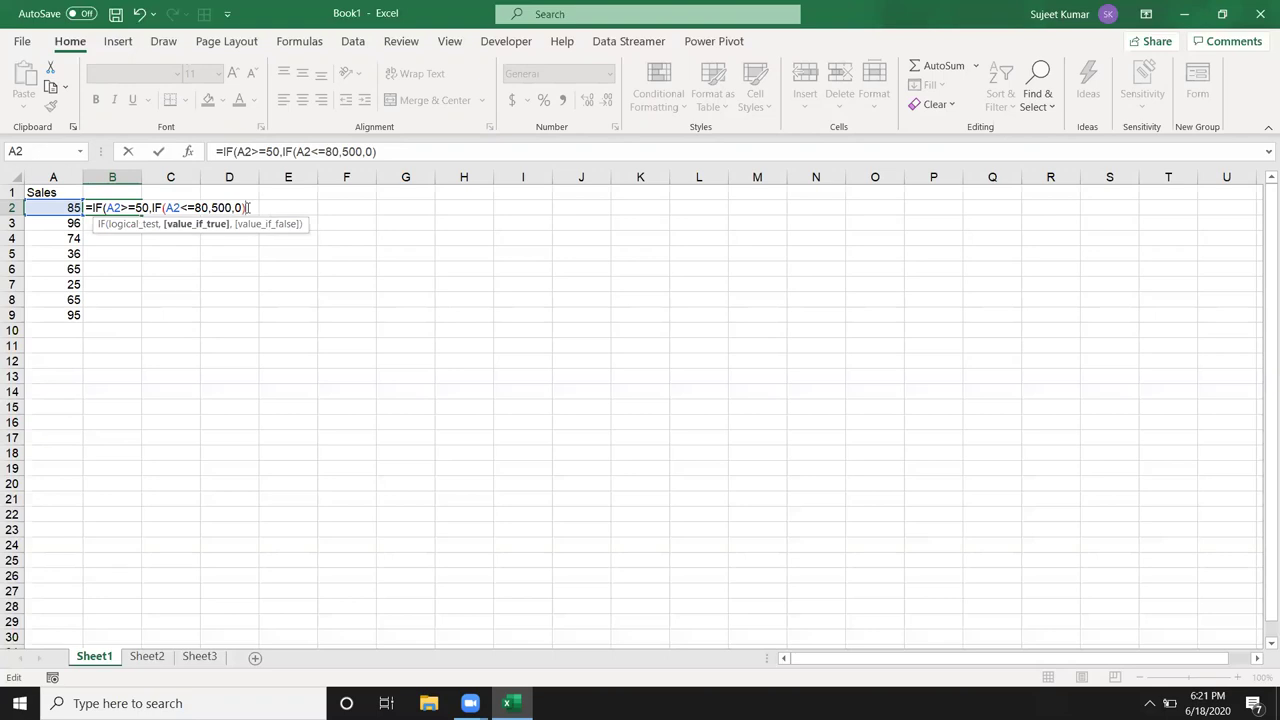
pyautogui.write(',0)')
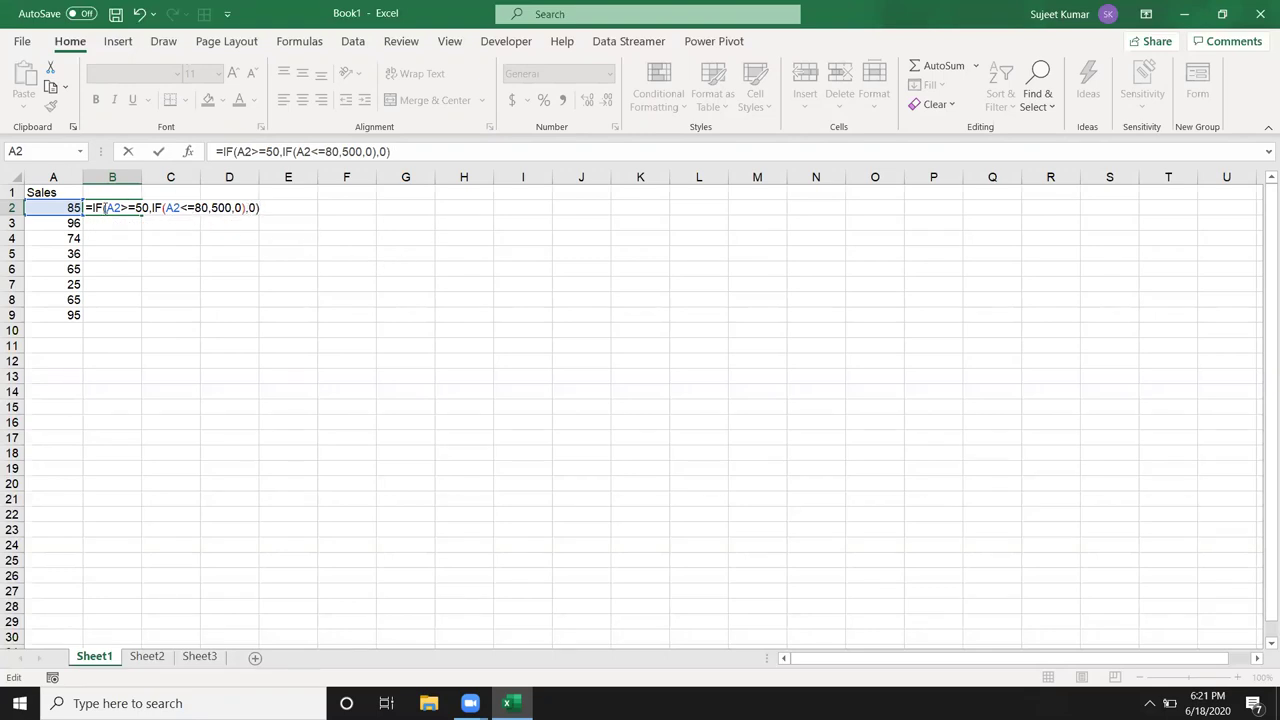
pyautogui.moveTo(106, 207); pyautogui.dragTo(260, 210)
pyautogui.press('Return')
pyautogui.press('Up')
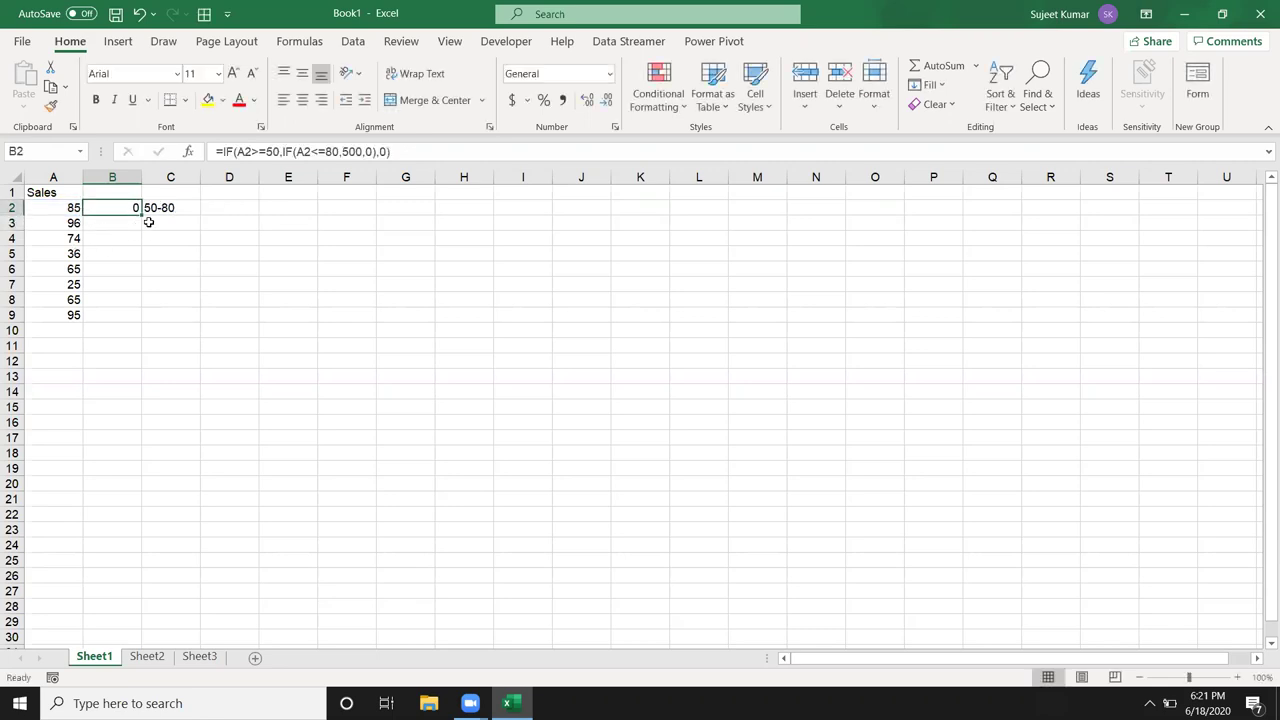
pyautogui.doubleClick(142, 215)
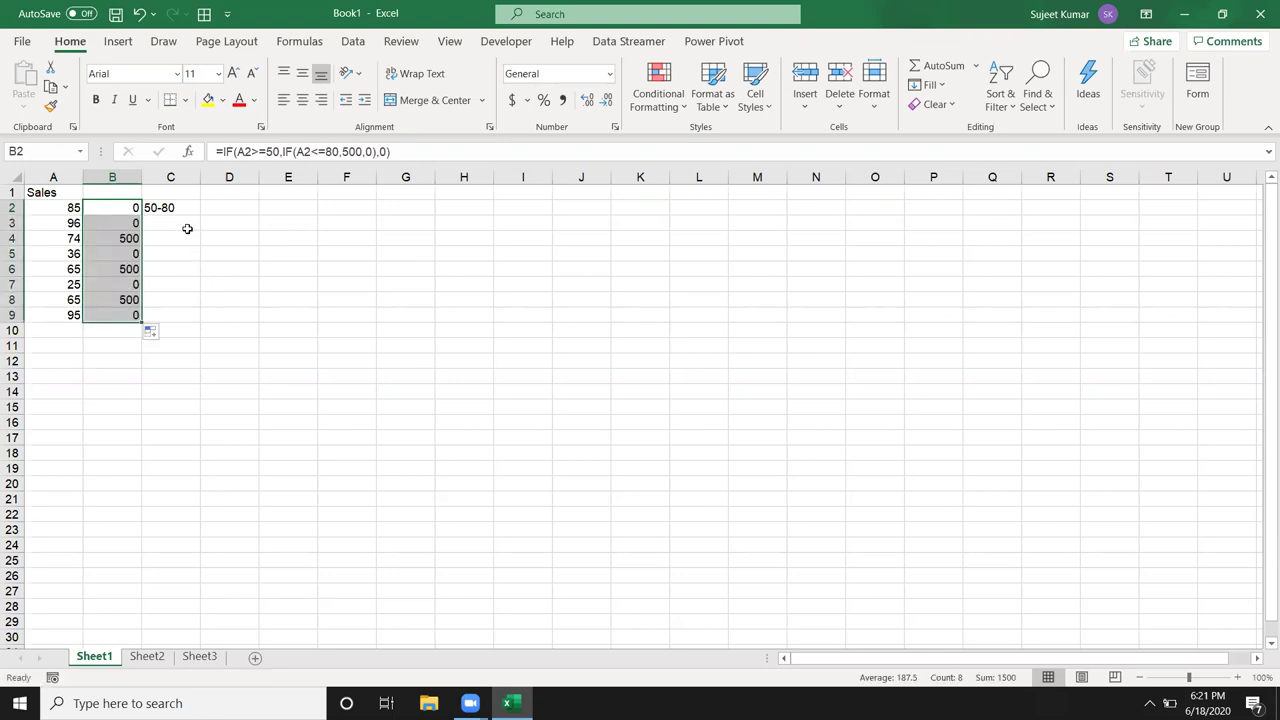
# Review B2's formula, highlighting its 500 and 0 results, without changing it.
pyautogui.click(267, 148)
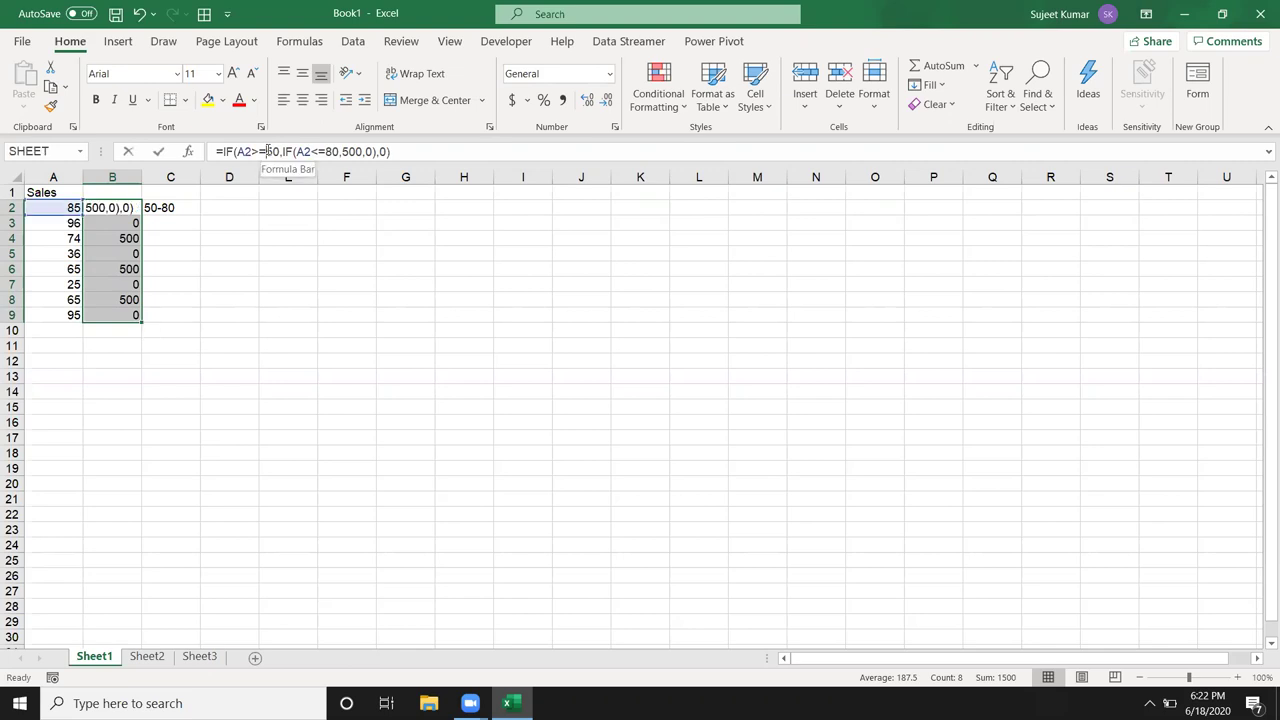
pyautogui.click(334, 154)
pyautogui.moveTo(340, 152); pyautogui.dragTo(381, 151)
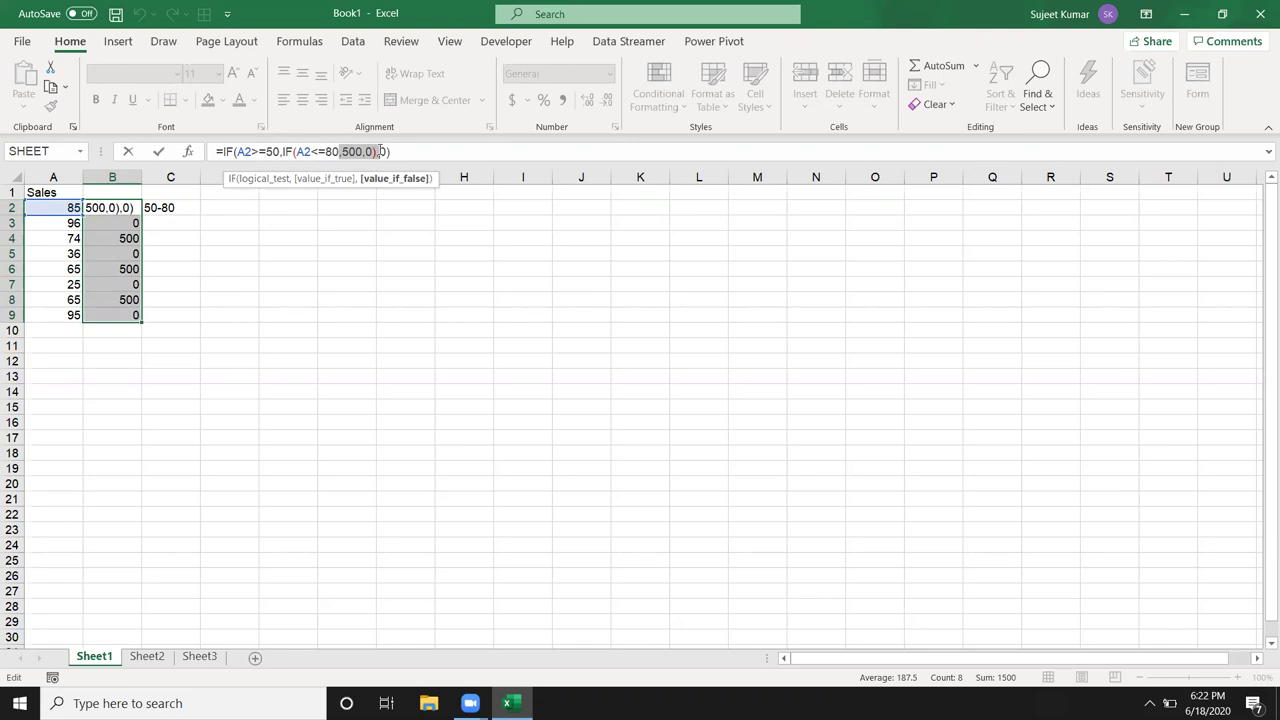
pyautogui.press('Return')
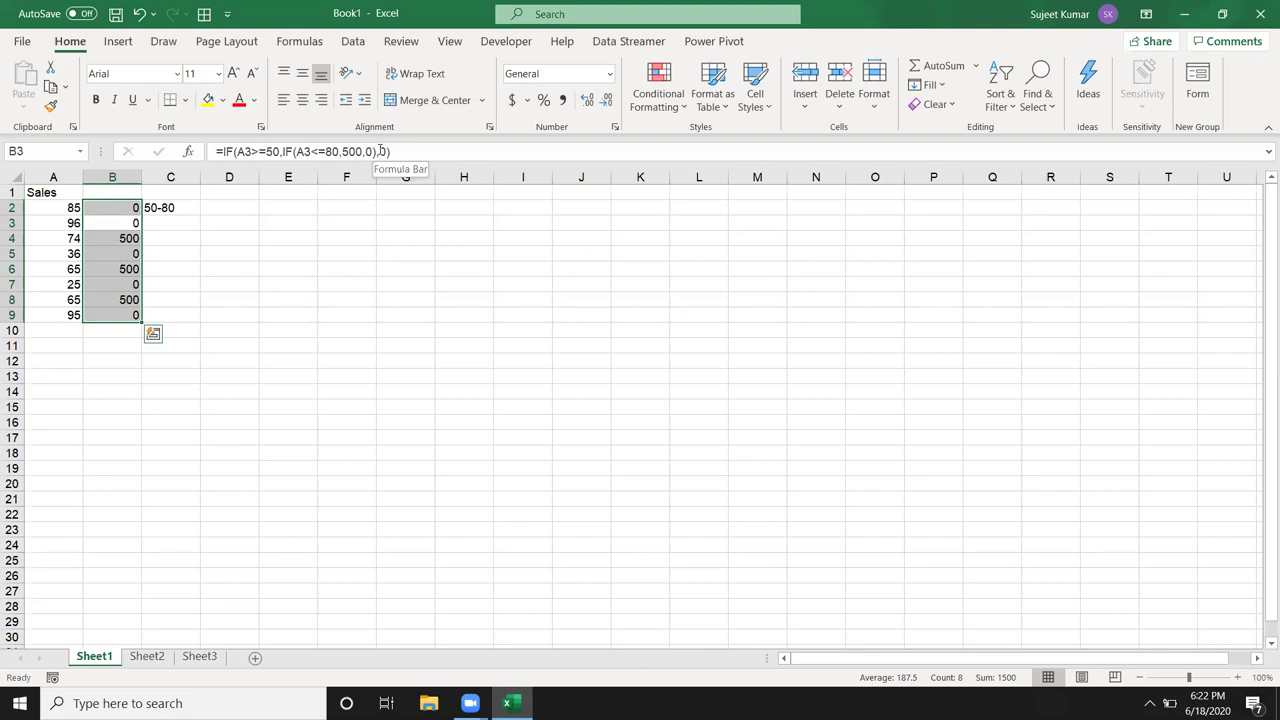
# Enter =AND(A3>=50,A3<=80) in B3, returning FALSE for the value 96.
pyautogui.press('Up')
pyautogui.press('Down')
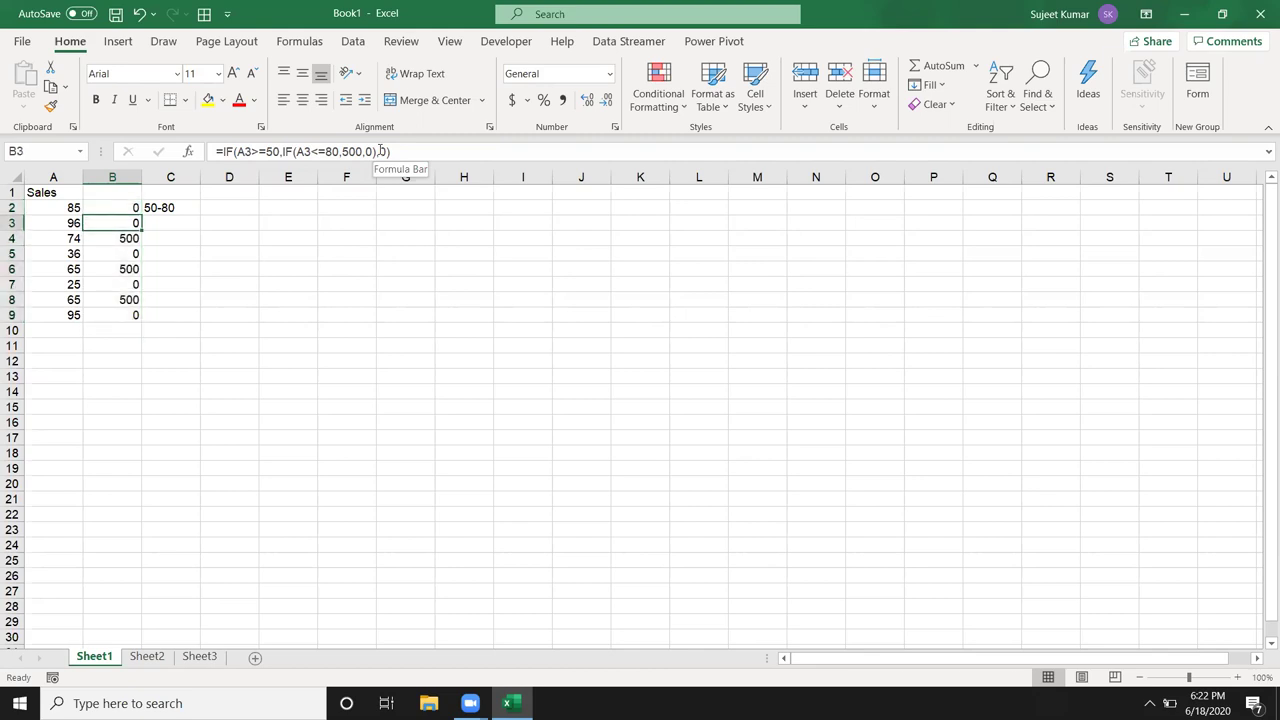
pyautogui.write('=and')
pyautogui.press('Tab')
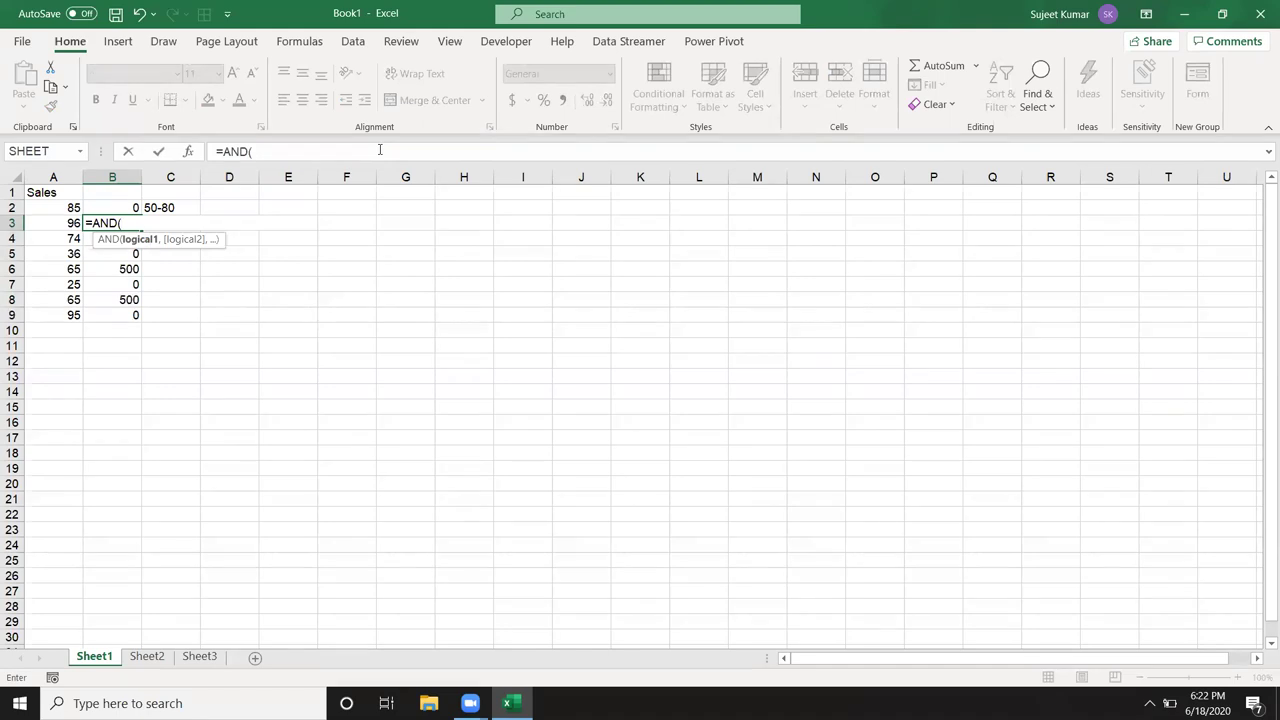
pyautogui.click(48, 227)
pyautogui.write('>=50')
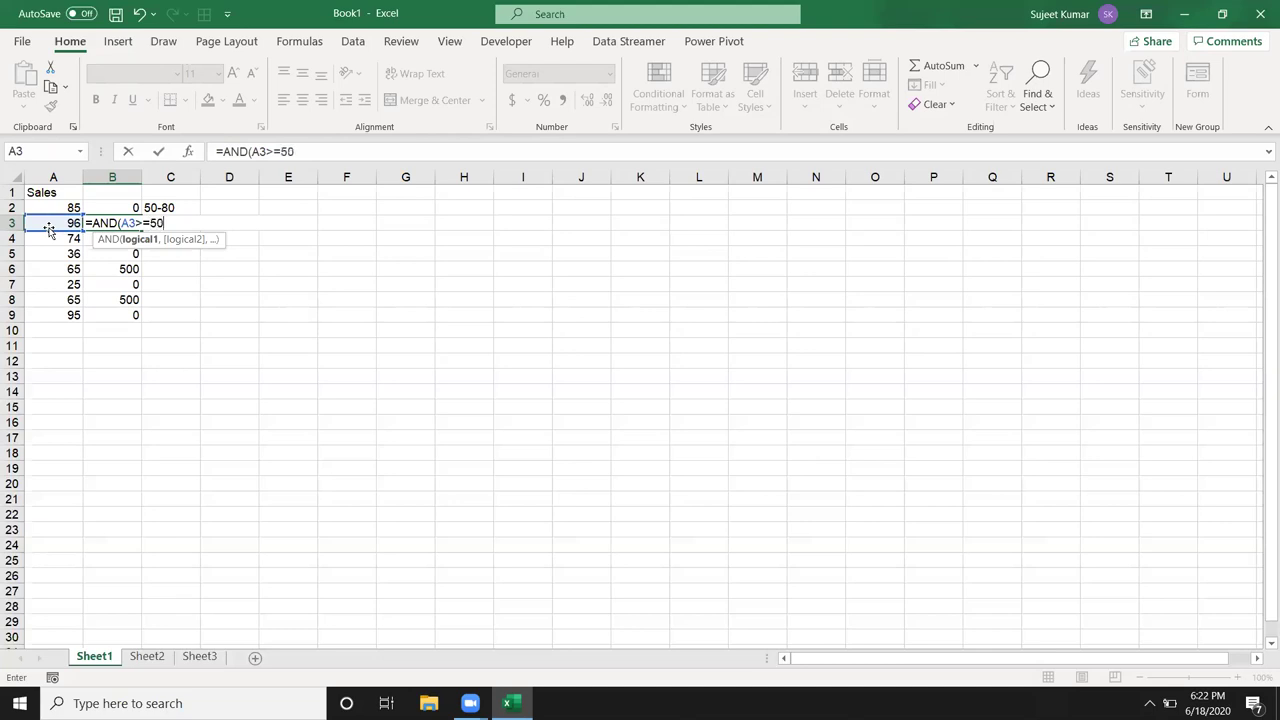
pyautogui.write(',')
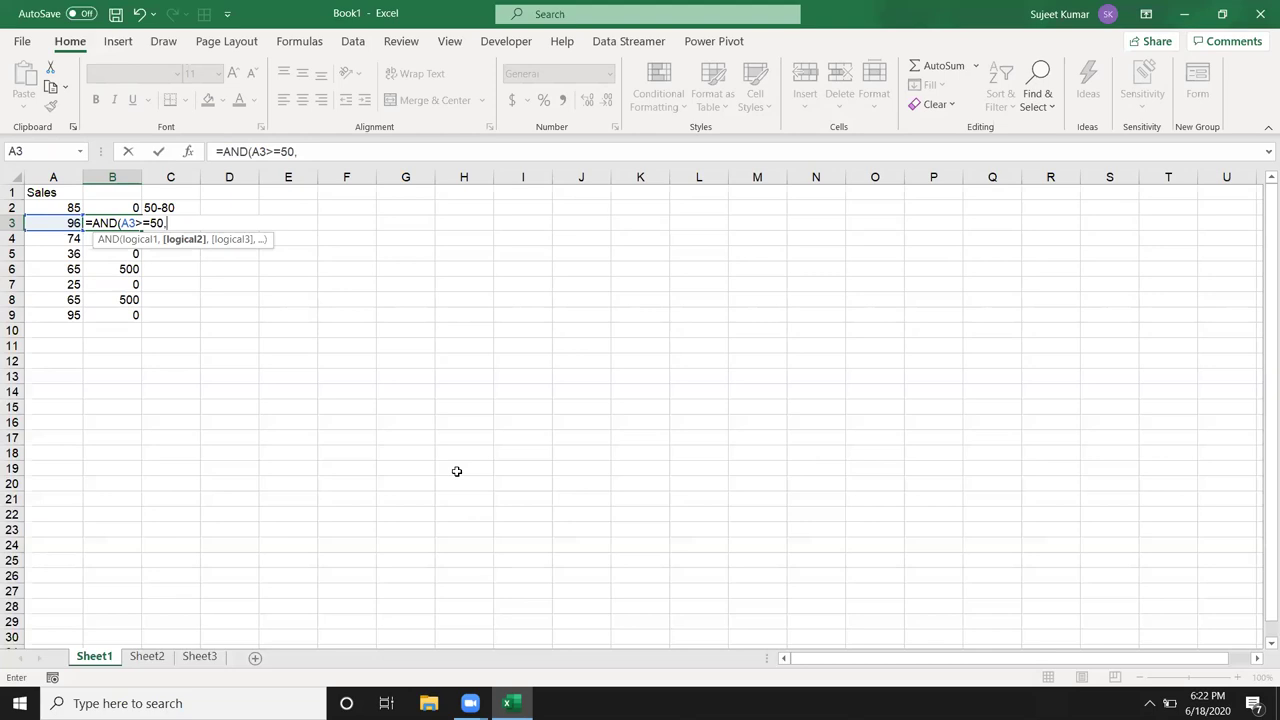
pyautogui.write('<')
pyautogui.press('BackSpace')
pyautogui.write(',')
pyautogui.click(64, 222)
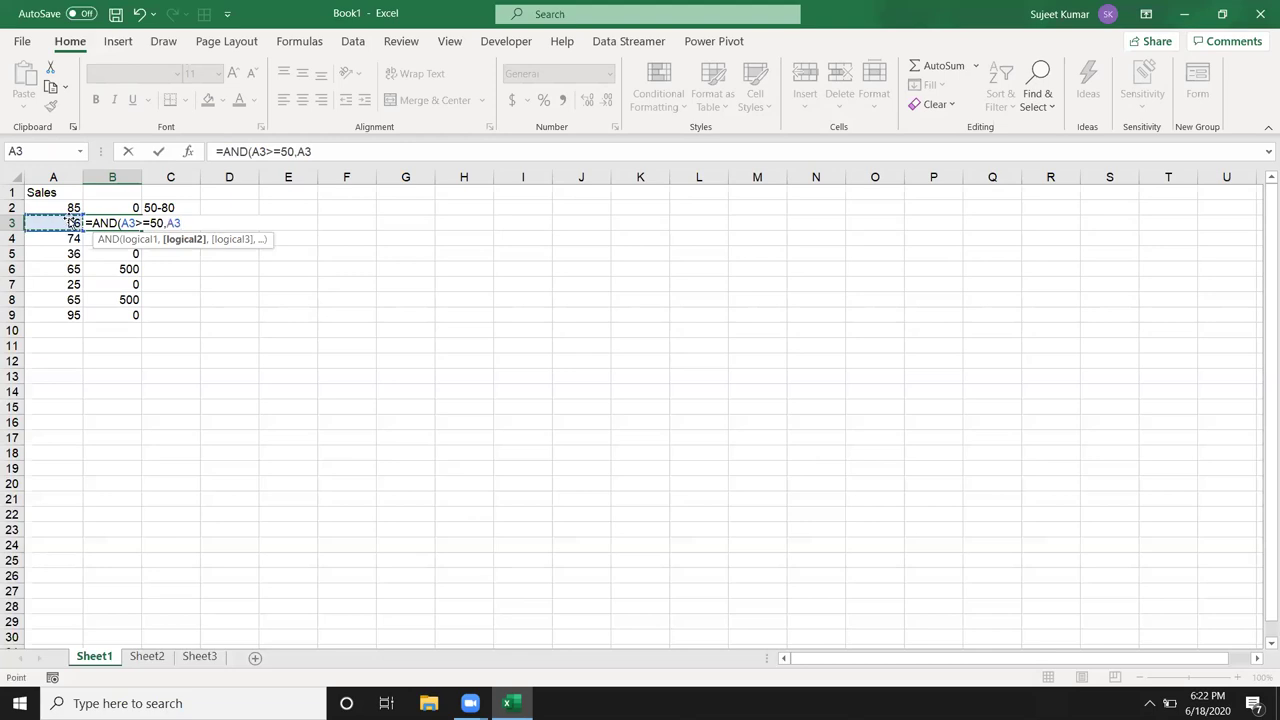
pyautogui.write('<=80')
pyautogui.press('Return')
pyautogui.press('Up')
pyautogui.keyDown('ctrl'); pyautogui.scroll(9, 578, 398); pyautogui.keyUp('ctrl')
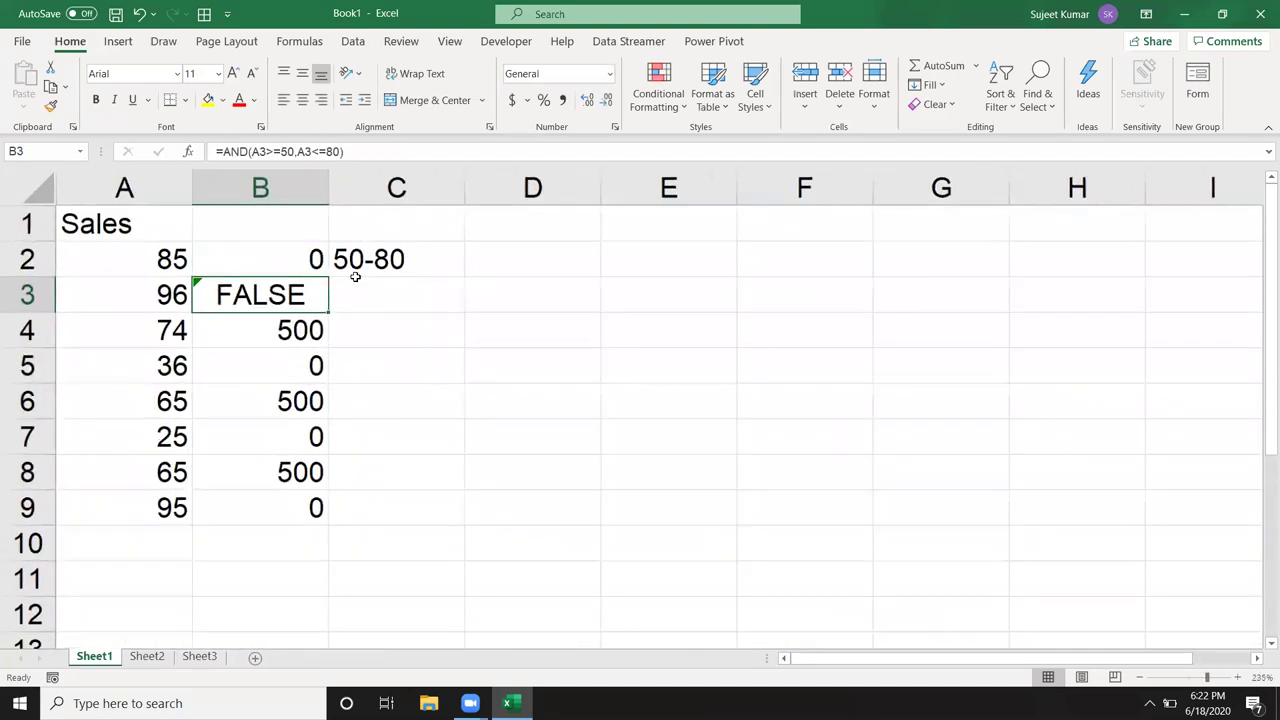
# Insert IF( at the start of B3's AND formula.
pyautogui.press('F2')
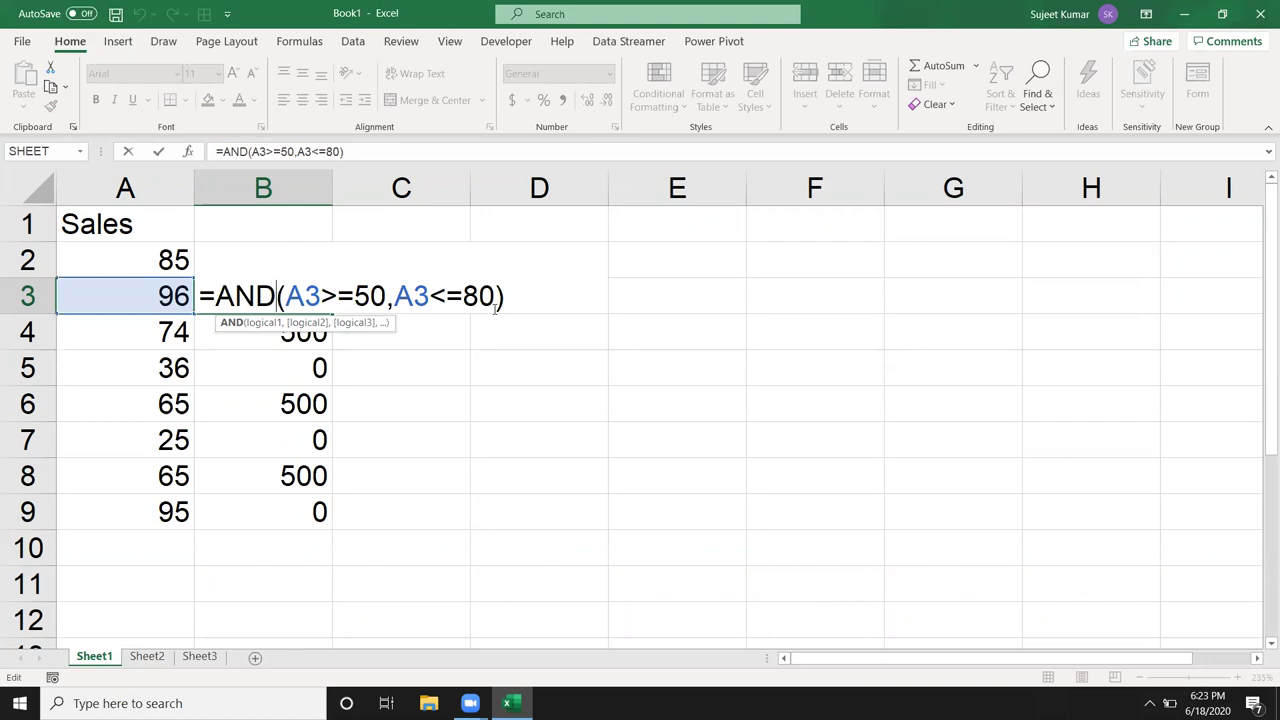
pyautogui.press('Return')
pyautogui.press('Up')
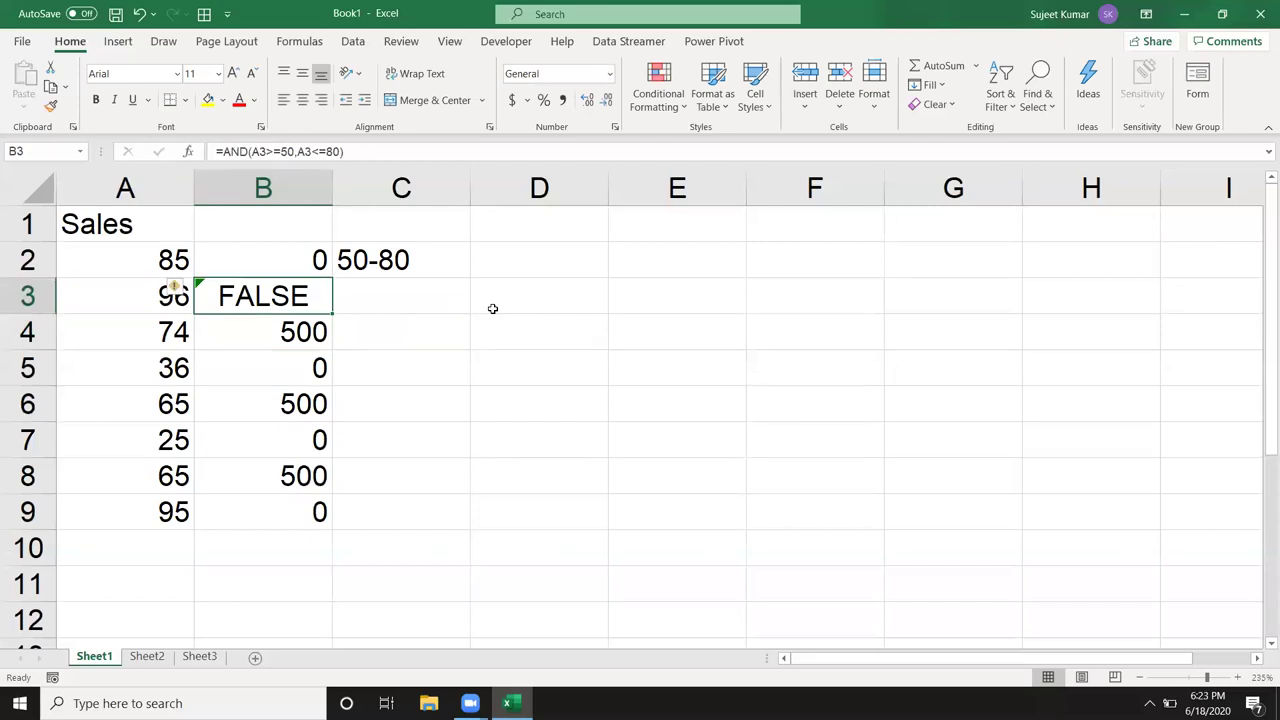
pyautogui.press('F2')
pyautogui.press('Home')
pyautogui.press('Right')
pyautogui.write('o')
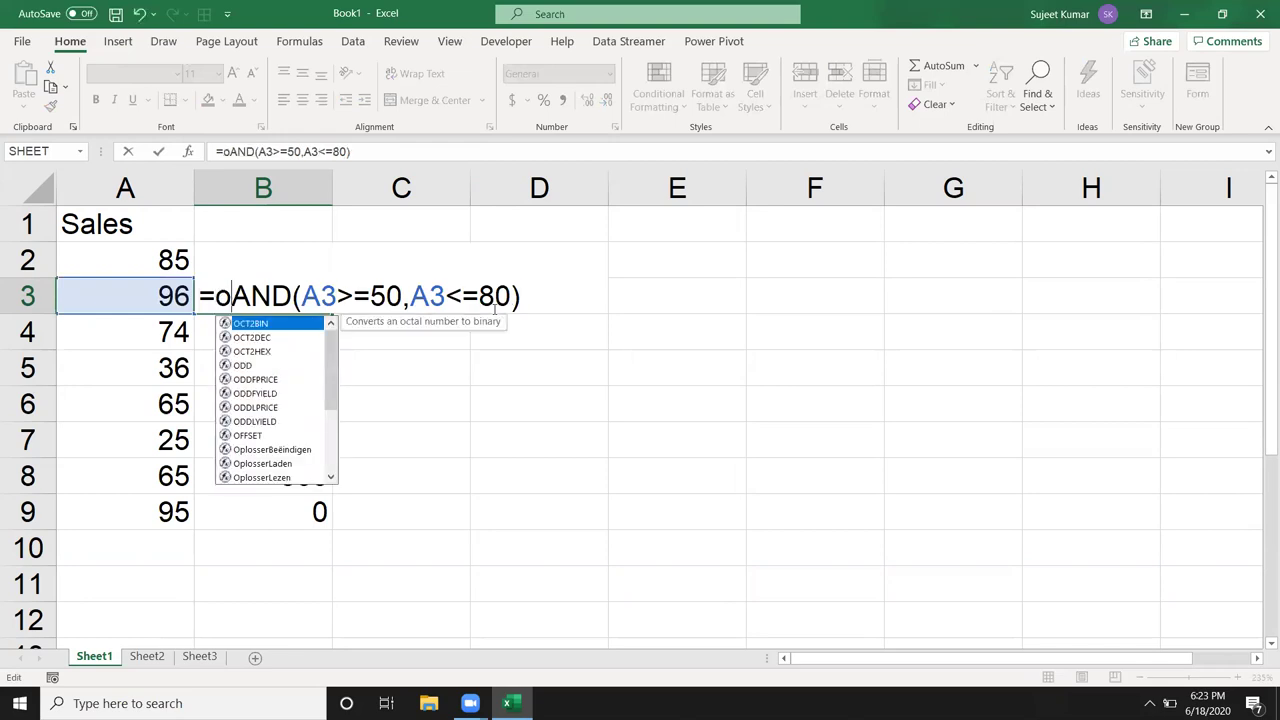
pyautogui.press('BackSpace')
pyautogui.write('if')
pyautogui.press('Tab')
# Finish B3 as =IF(AND(A3>=50,A3<=80),500,0) and select B3:B9.
pyautogui.press('Right')
pyautogui.press('Right')
pyautogui.press('Right')
pyautogui.press('Right')
pyautogui.press('Right')
pyautogui.press('Right')
pyautogui.press('Right')
pyautogui.press('Right')
pyautogui.write(',500,0)')
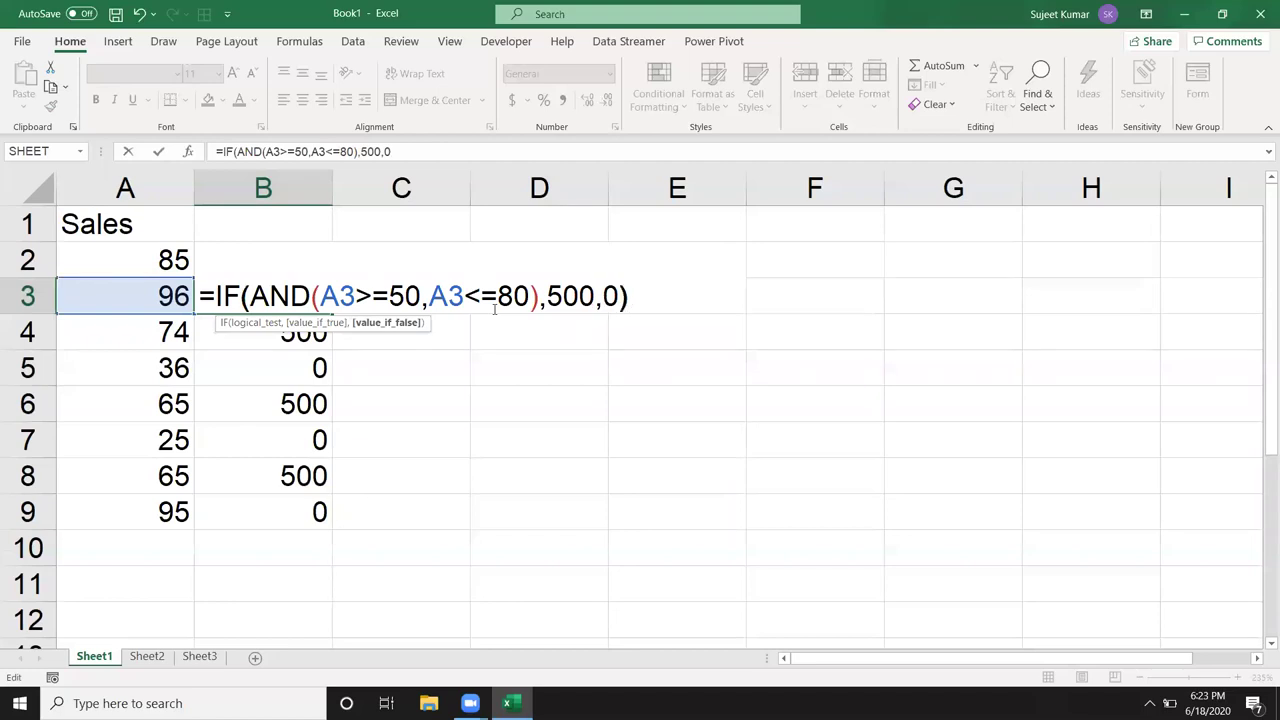
pyautogui.press('Return')
pyautogui.press('Up')
pyautogui.hotkey('ctrl', 'shift', 'Down')
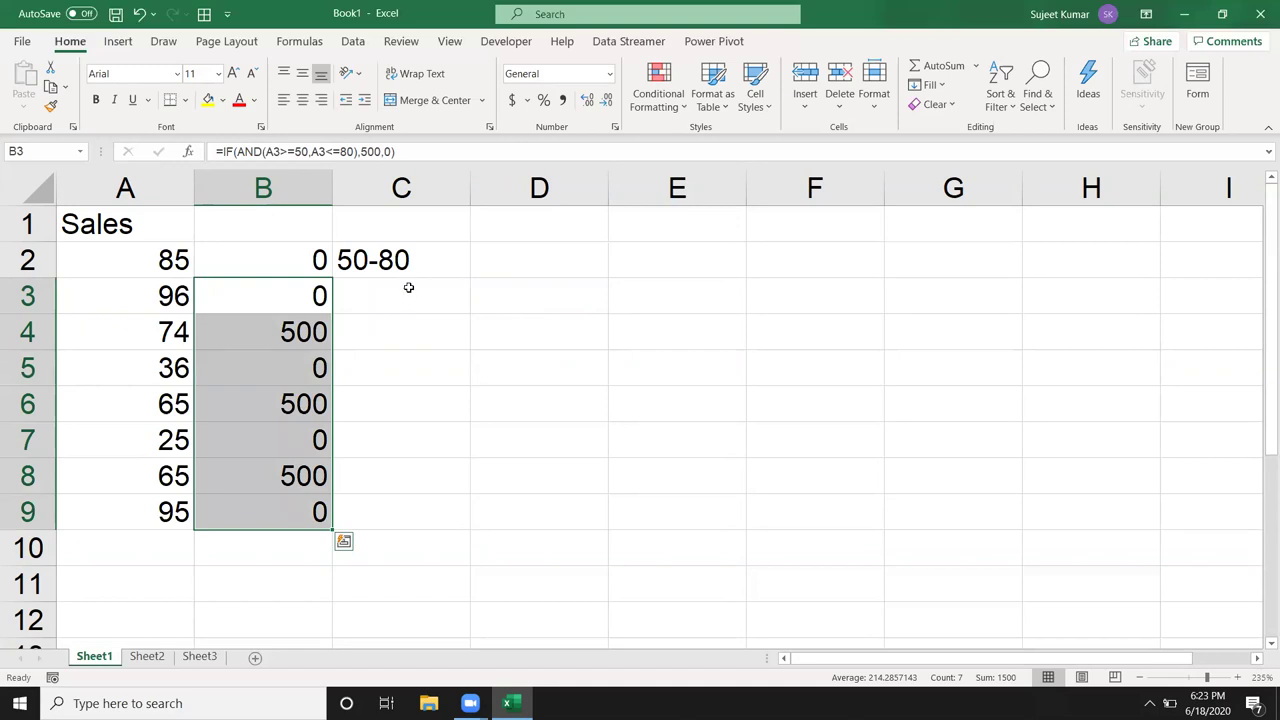
# Review B3's formula, highlighting the two AND conditions and the final 0.
pyautogui.doubleClick(321, 298)
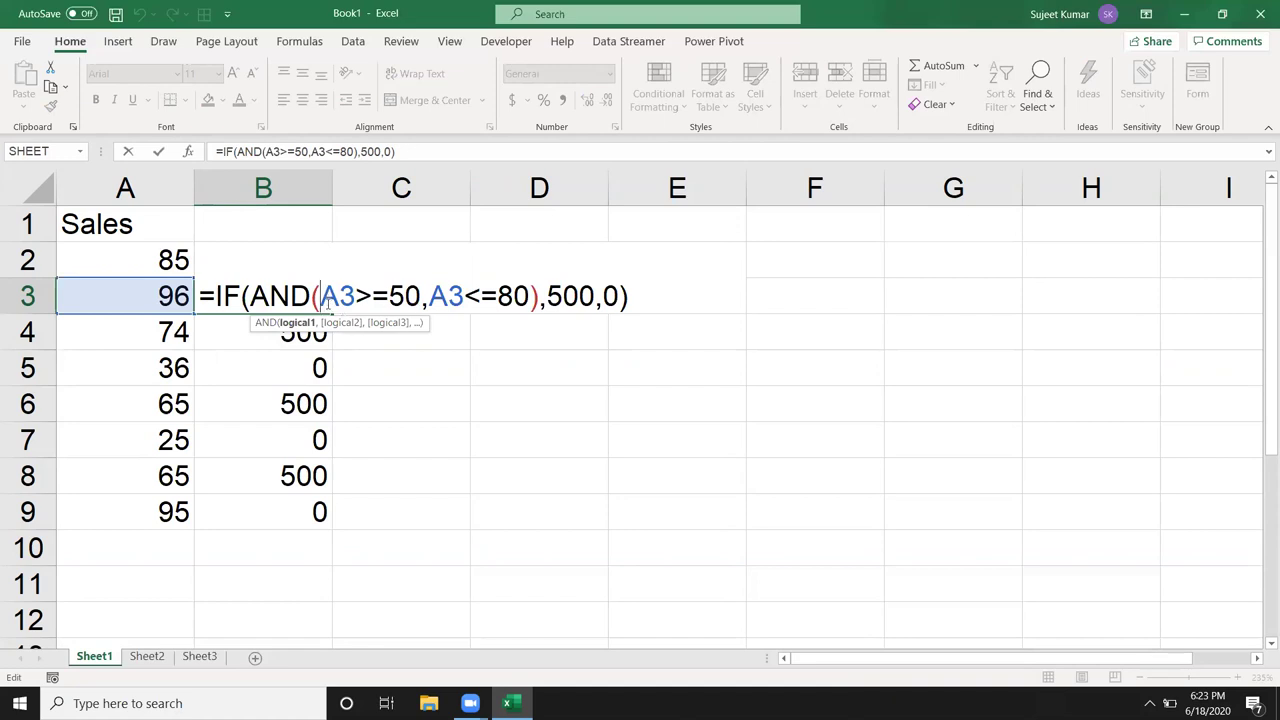
pyautogui.moveTo(321, 296); pyautogui.dragTo(530, 305)
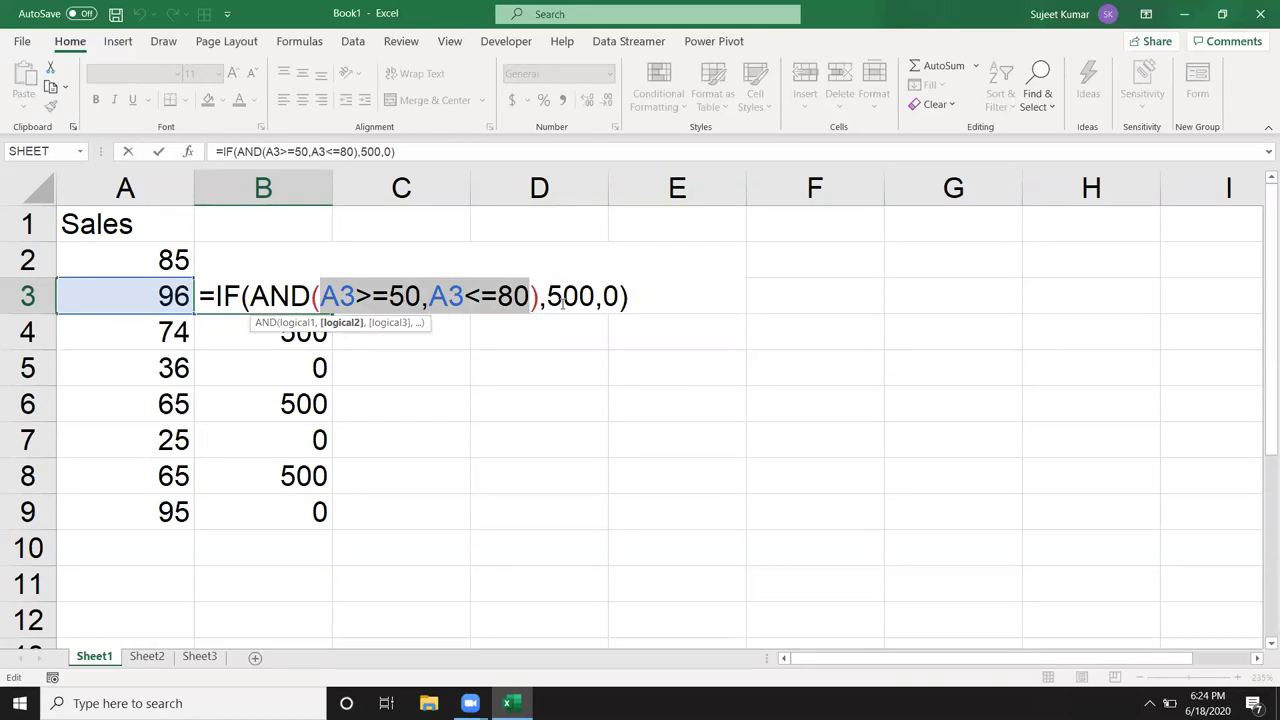
pyautogui.doubleClick(612, 296)
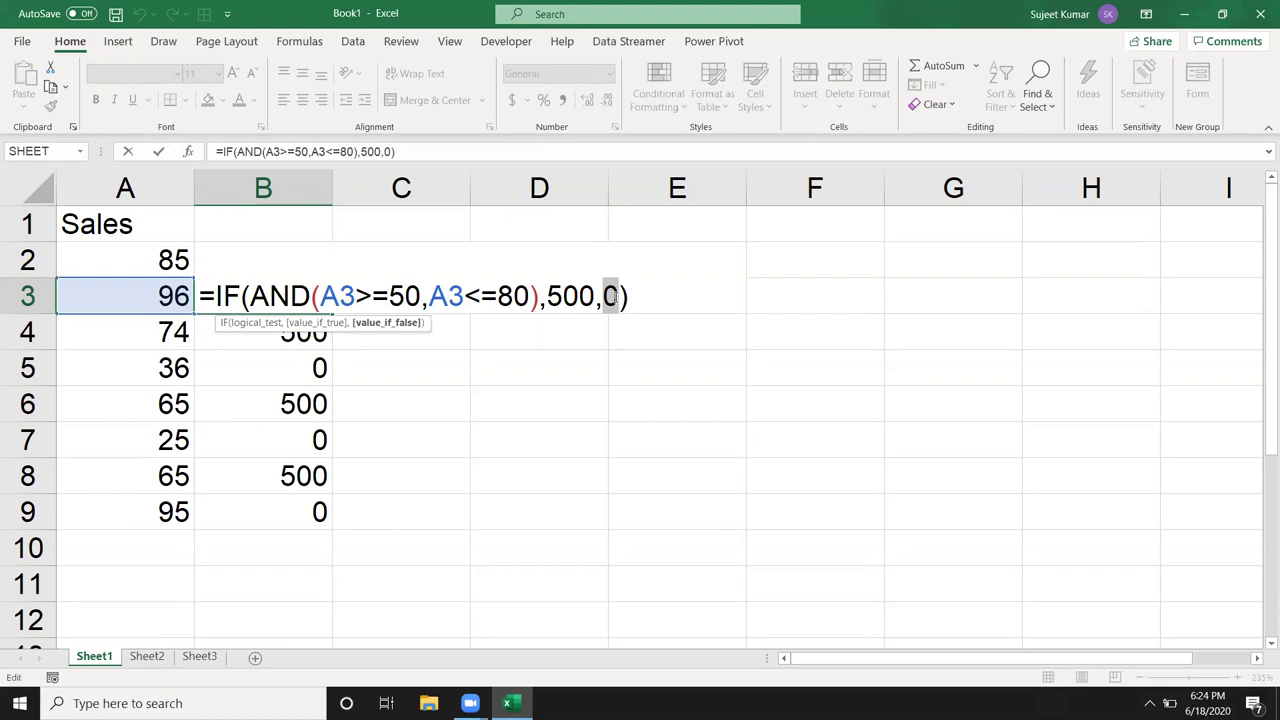
pyautogui.press('Return')
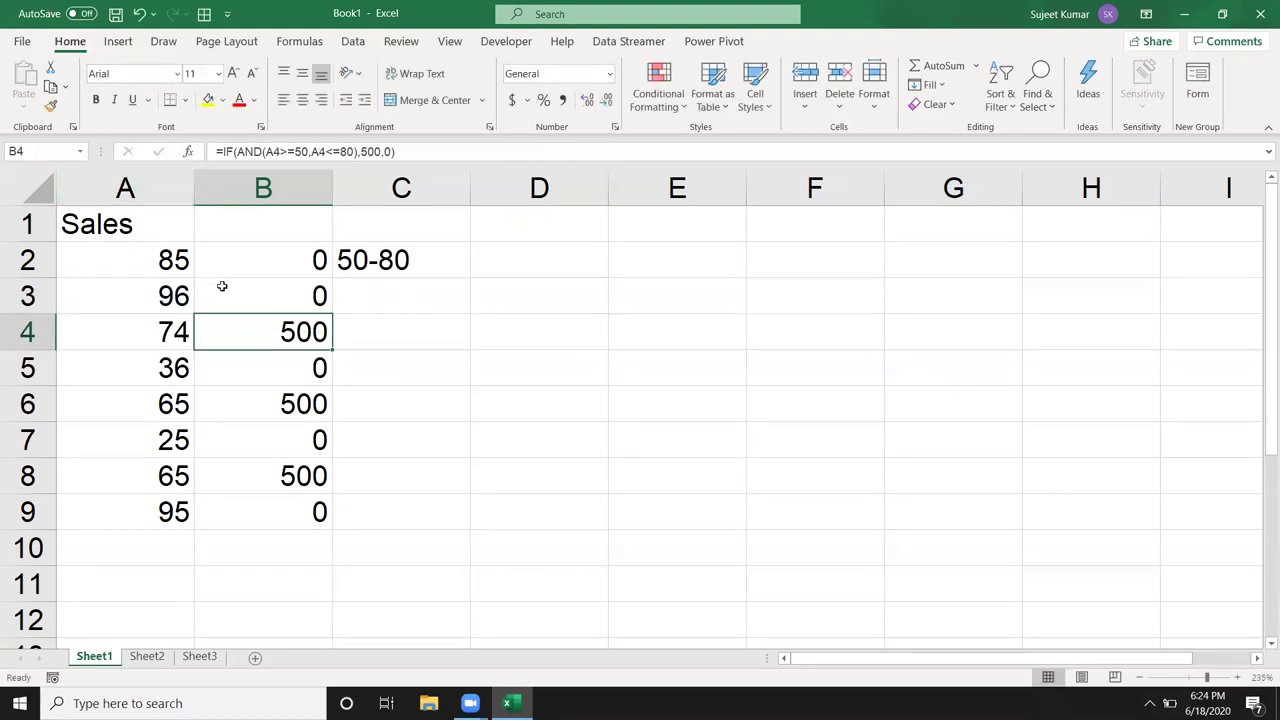
# Compare B2's and B3's formulas and open B2's nested IF for editing.
pyautogui.click(255, 260)
pyautogui.click(258, 294)
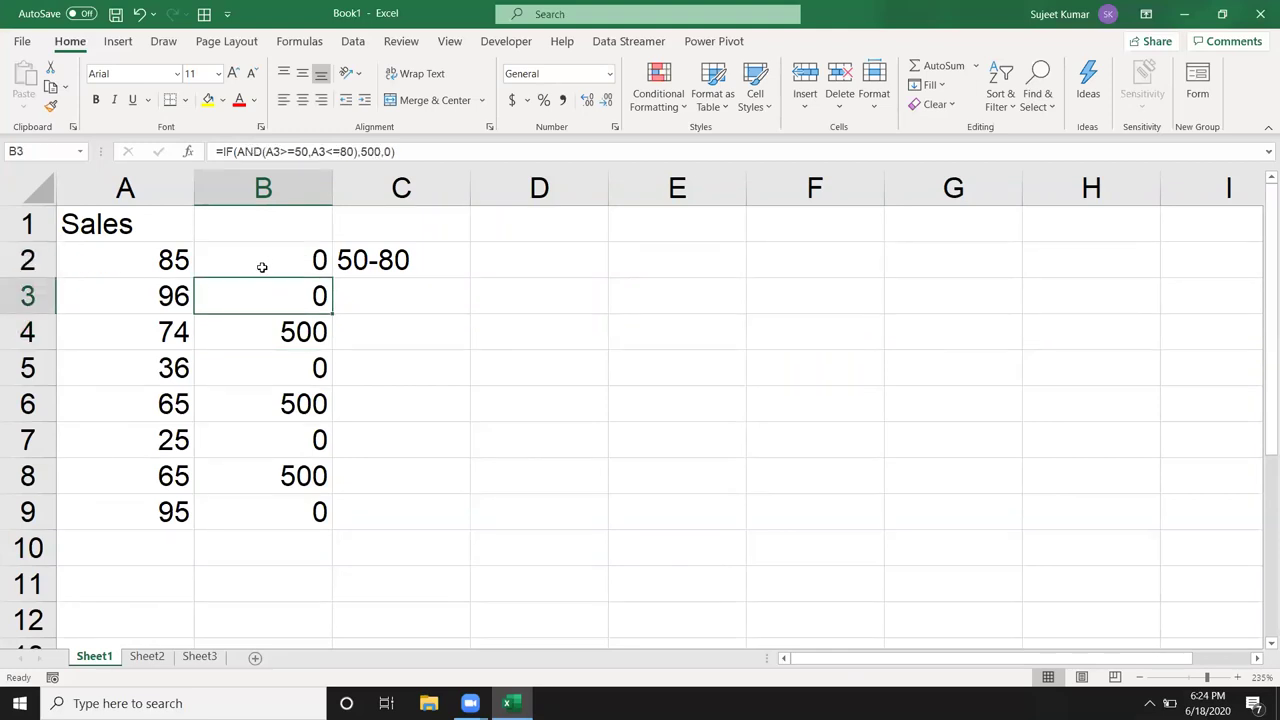
pyautogui.doubleClick(263, 261)
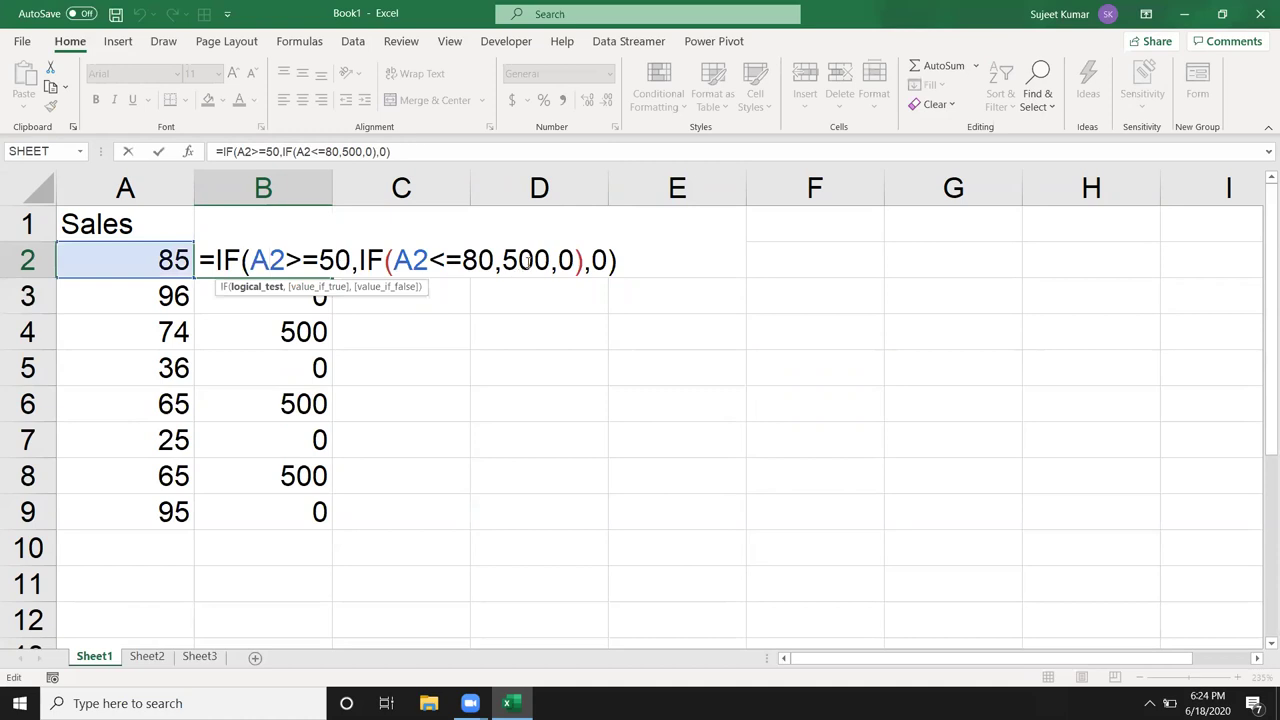
pyautogui.click(533, 262)
# Change B2's inner fallback to 50 and outer fallback to 600, giving =IF(A2>=50,IF(A2<=80,500,50),600).
pyautogui.doubleClick(565, 261)
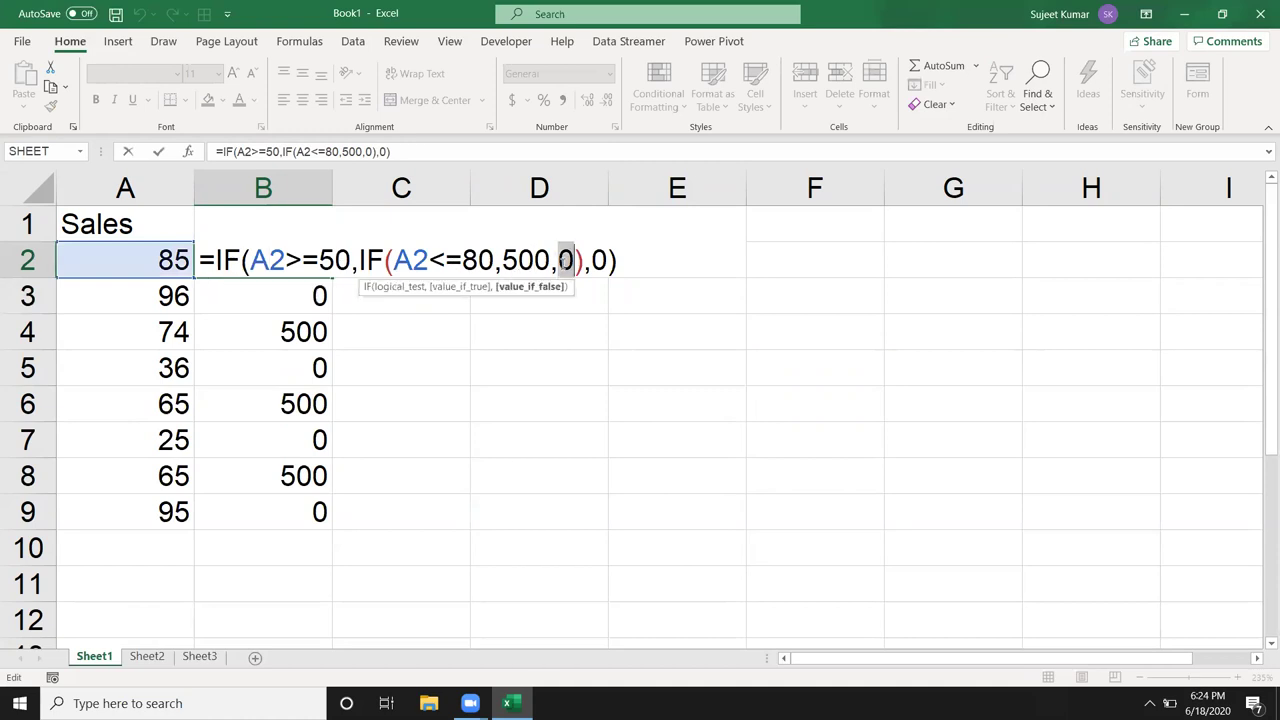
pyautogui.write('50')
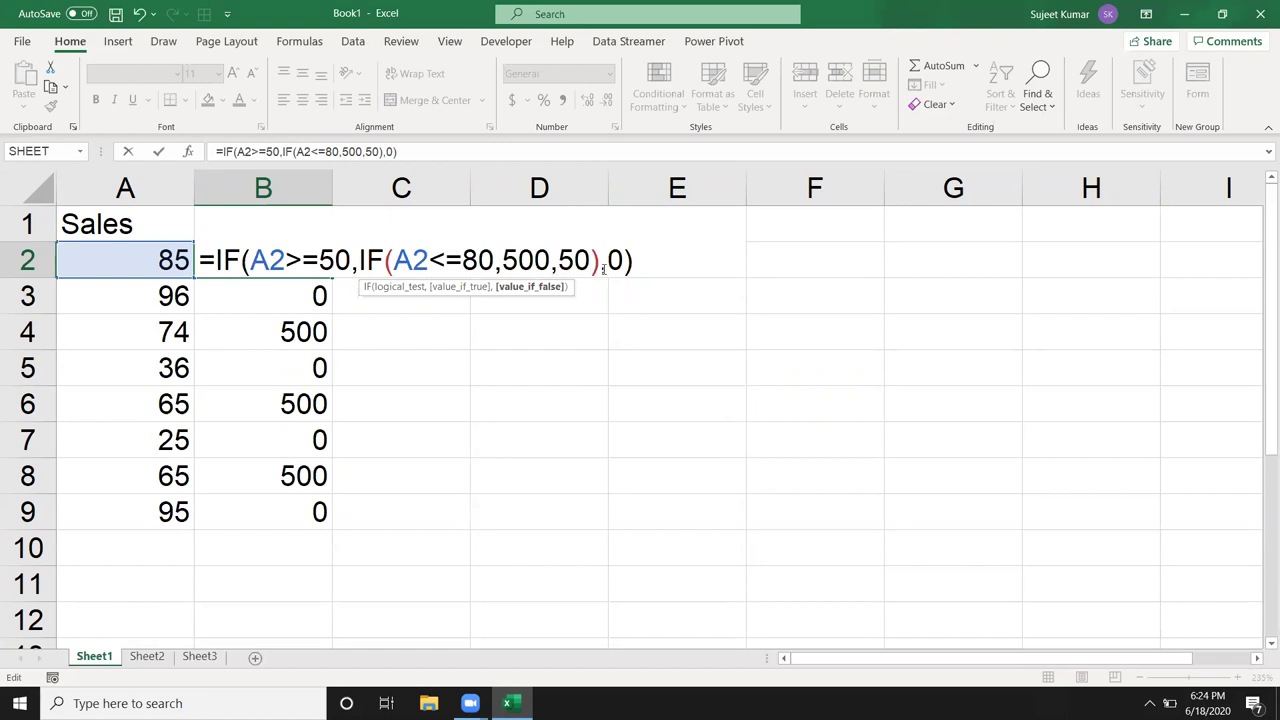
pyautogui.doubleClick(618, 261)
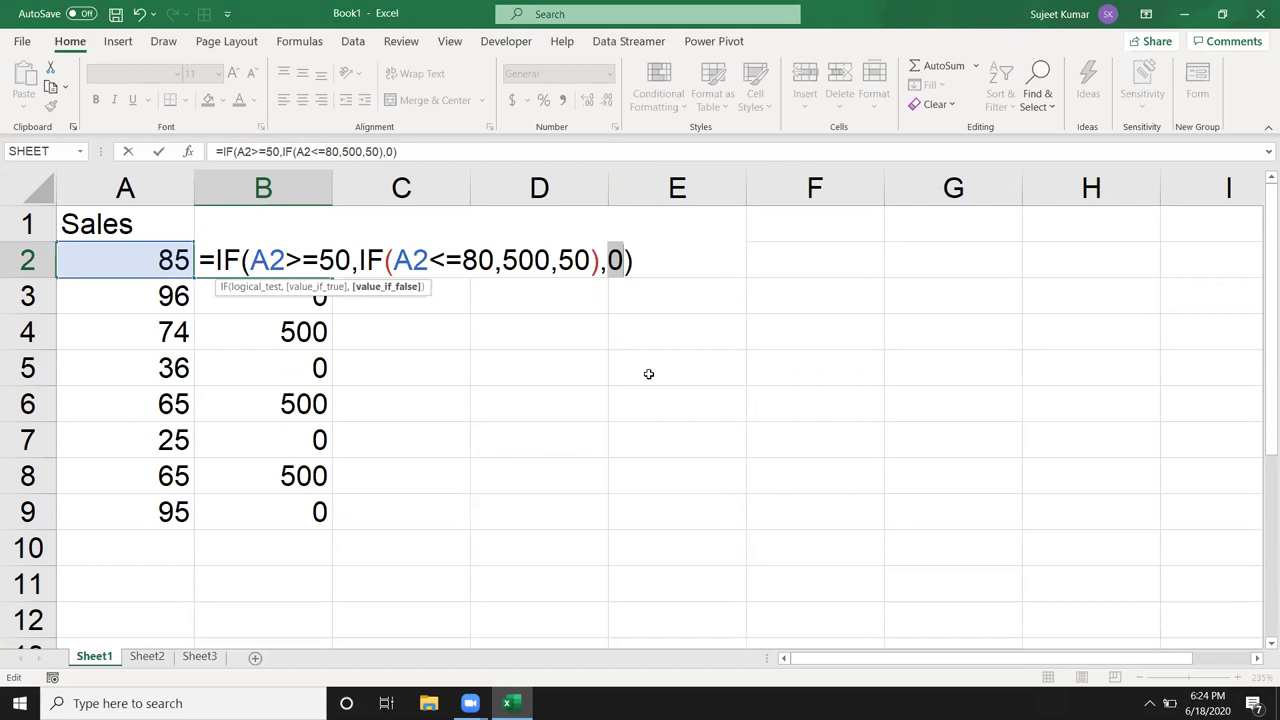
pyautogui.write('6')
pyautogui.write('00')
pyautogui.press('Return')
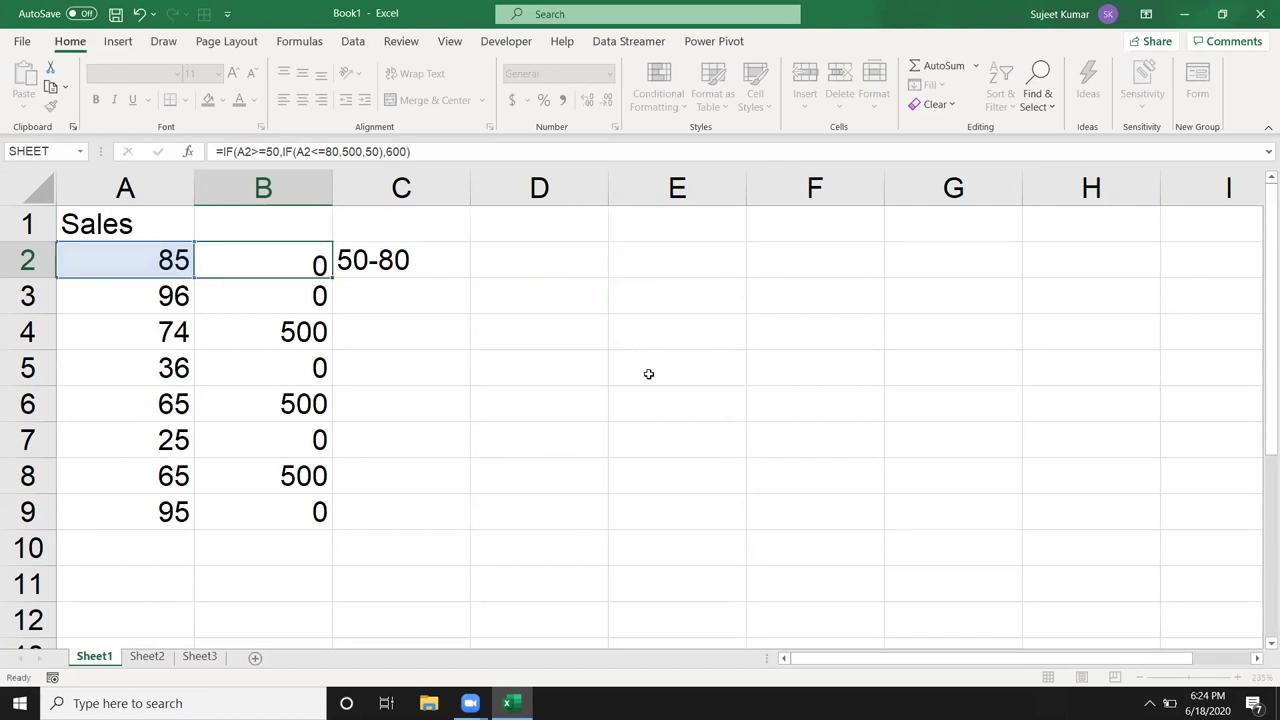
pyautogui.press('Up')
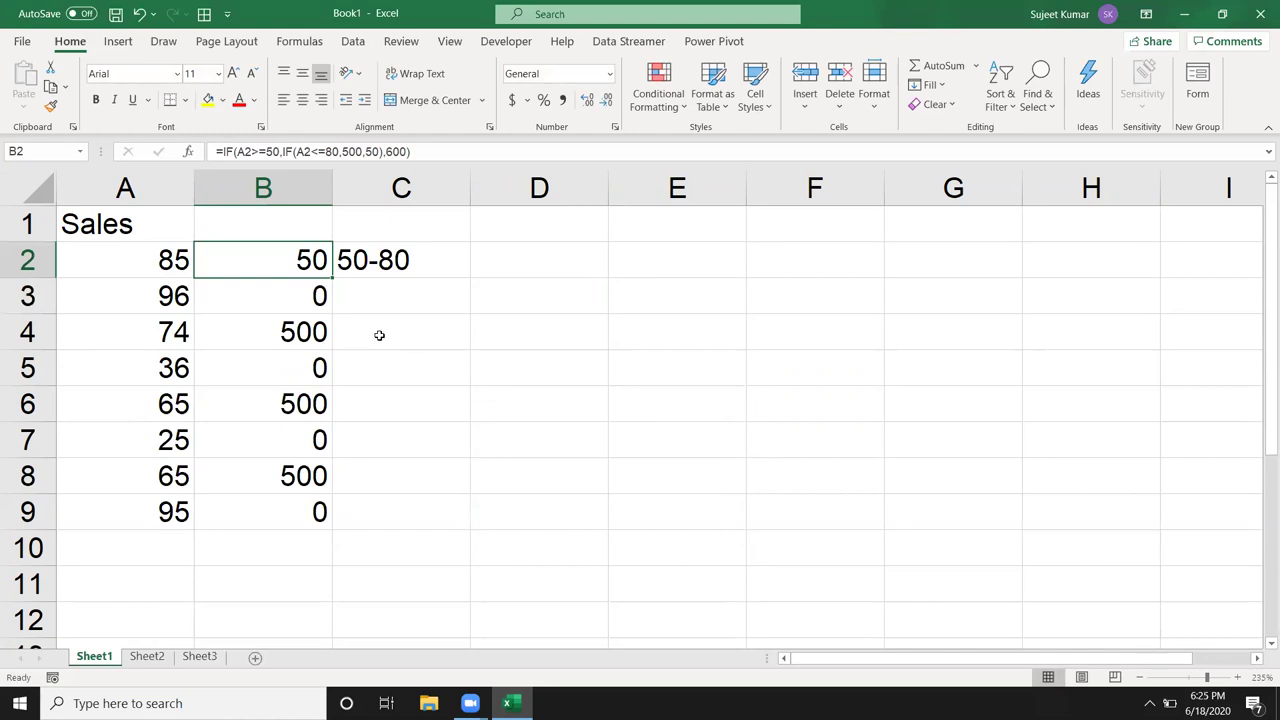
# Walk through B2's nested IF, highlighting A2>=50, A2<=80, 500, 50 and 600.
pyautogui.doubleClick(308, 260)
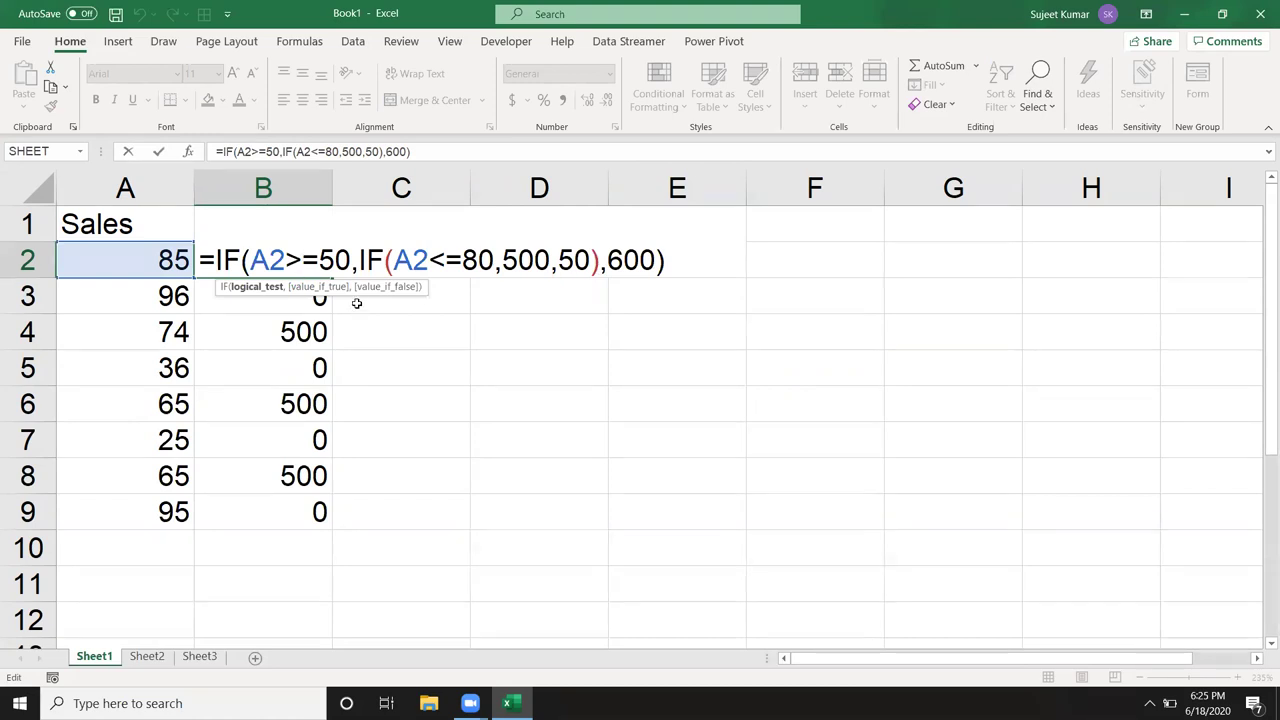
pyautogui.moveTo(250, 260); pyautogui.dragTo(348, 262)
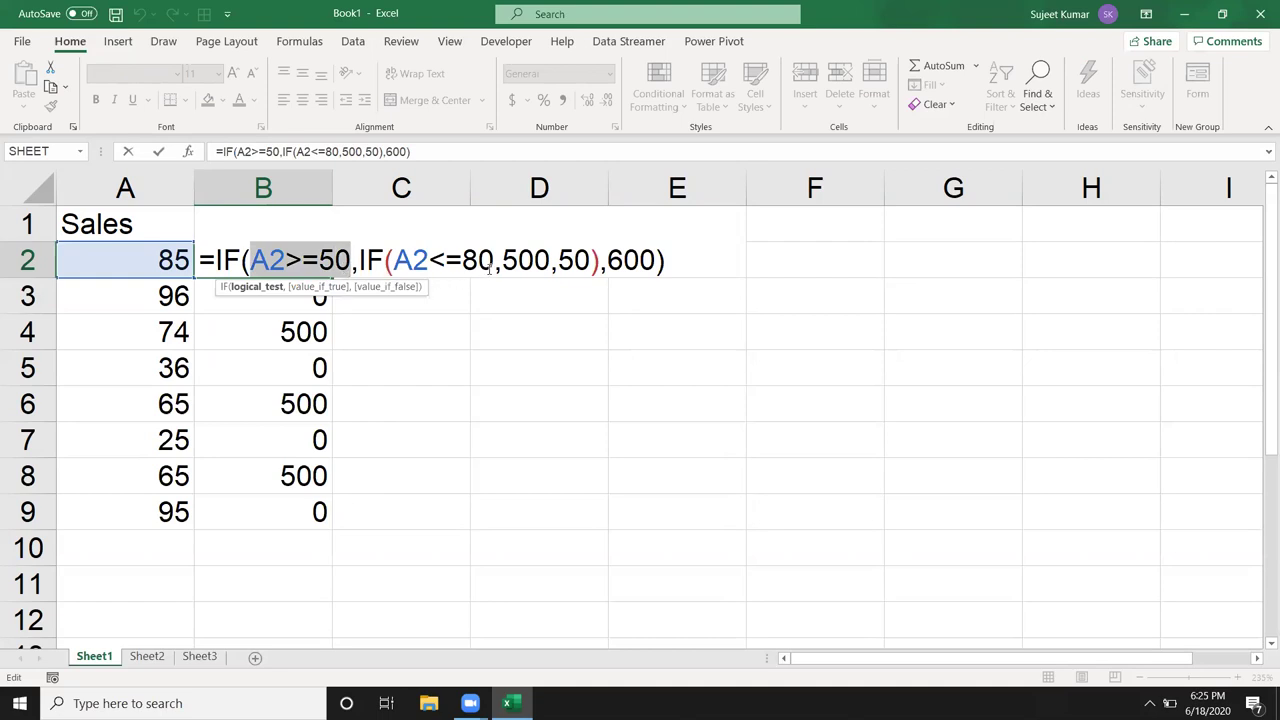
pyautogui.moveTo(490, 262); pyautogui.dragTo(412, 262)
pyautogui.click(534, 260)
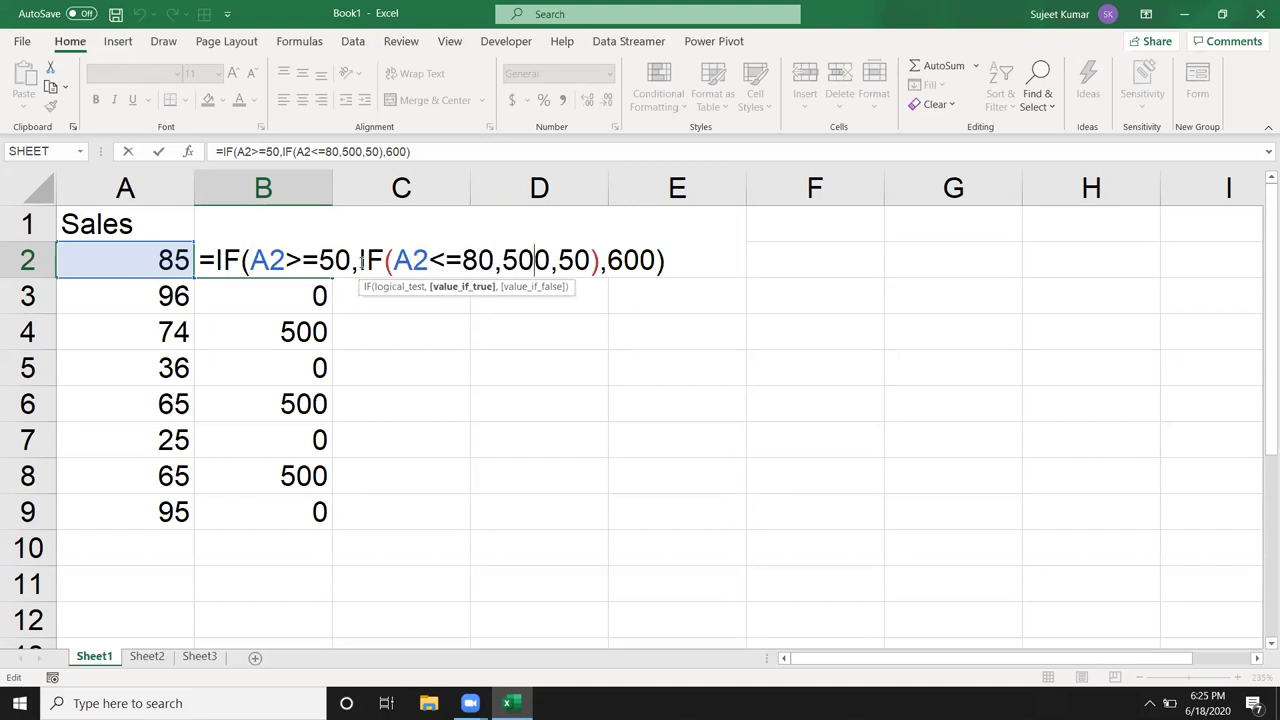
pyautogui.click(592, 261)
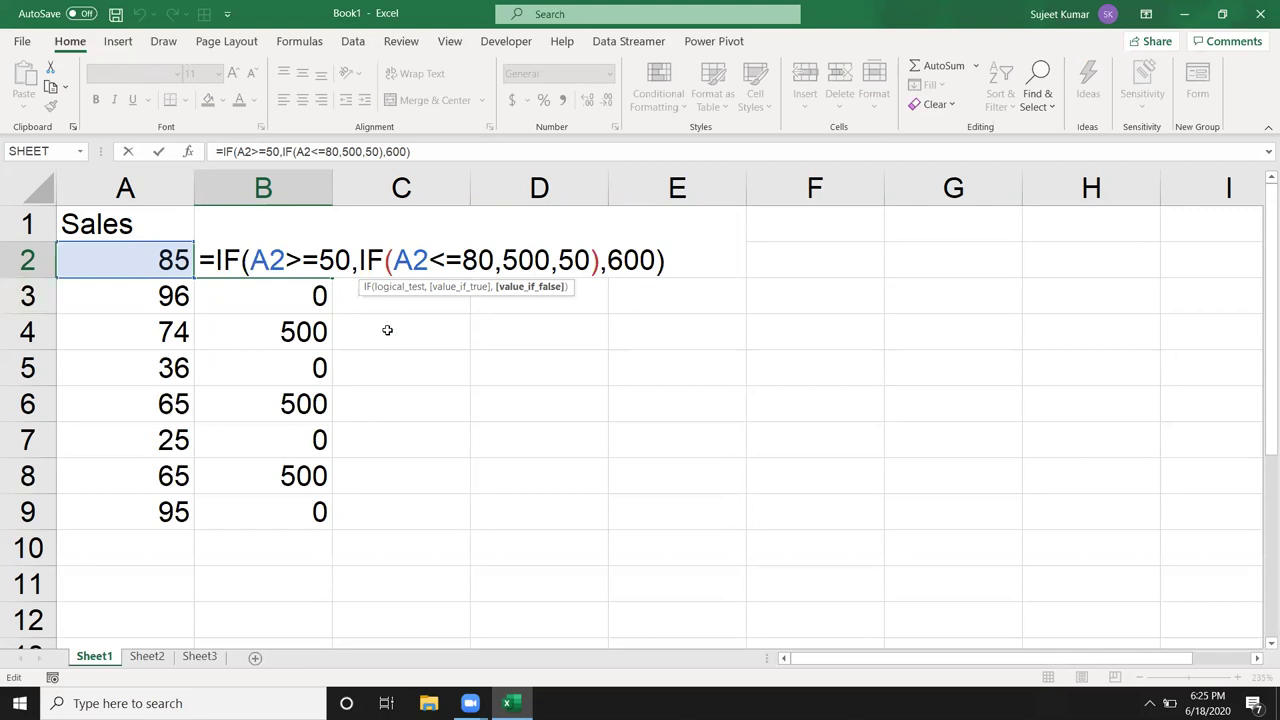
pyautogui.click(620, 260)
pyautogui.doubleClick(620, 260)
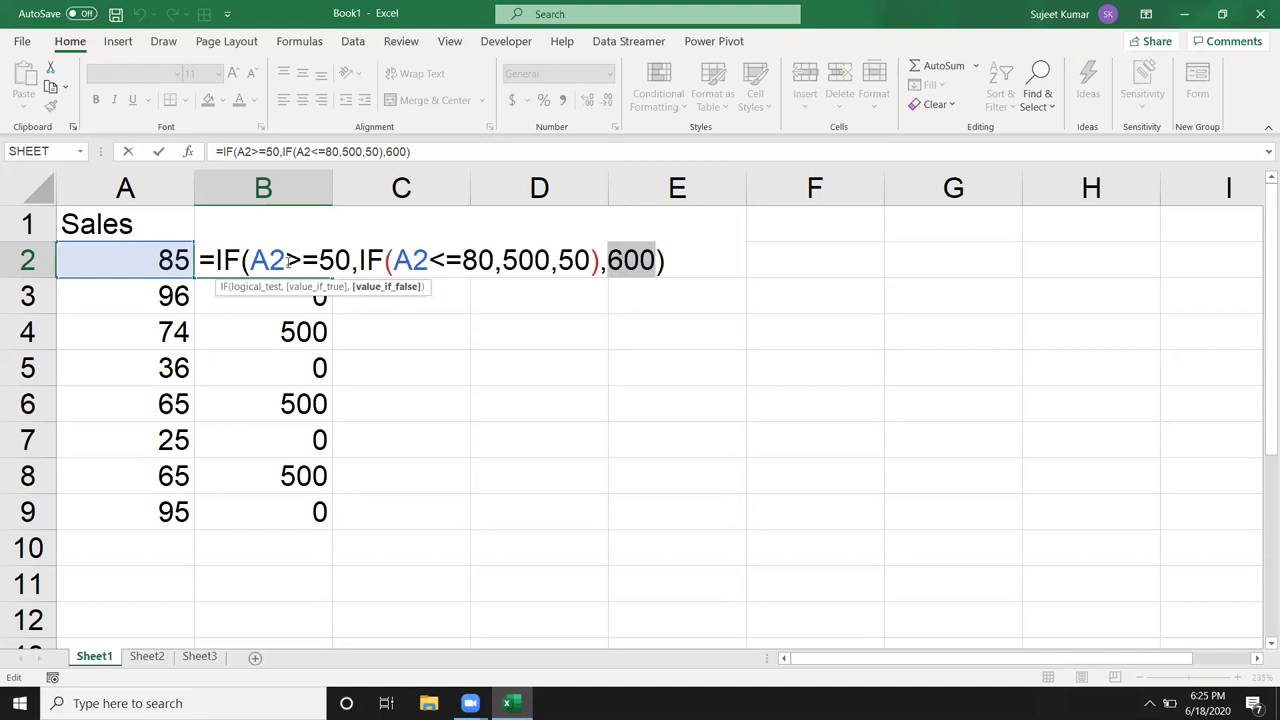
# Highlight the >=50 and <=80 tests and the 50 and 600 fallbacks again, then commit B2.
pyautogui.moveTo(287, 260); pyautogui.dragTo(340, 262)
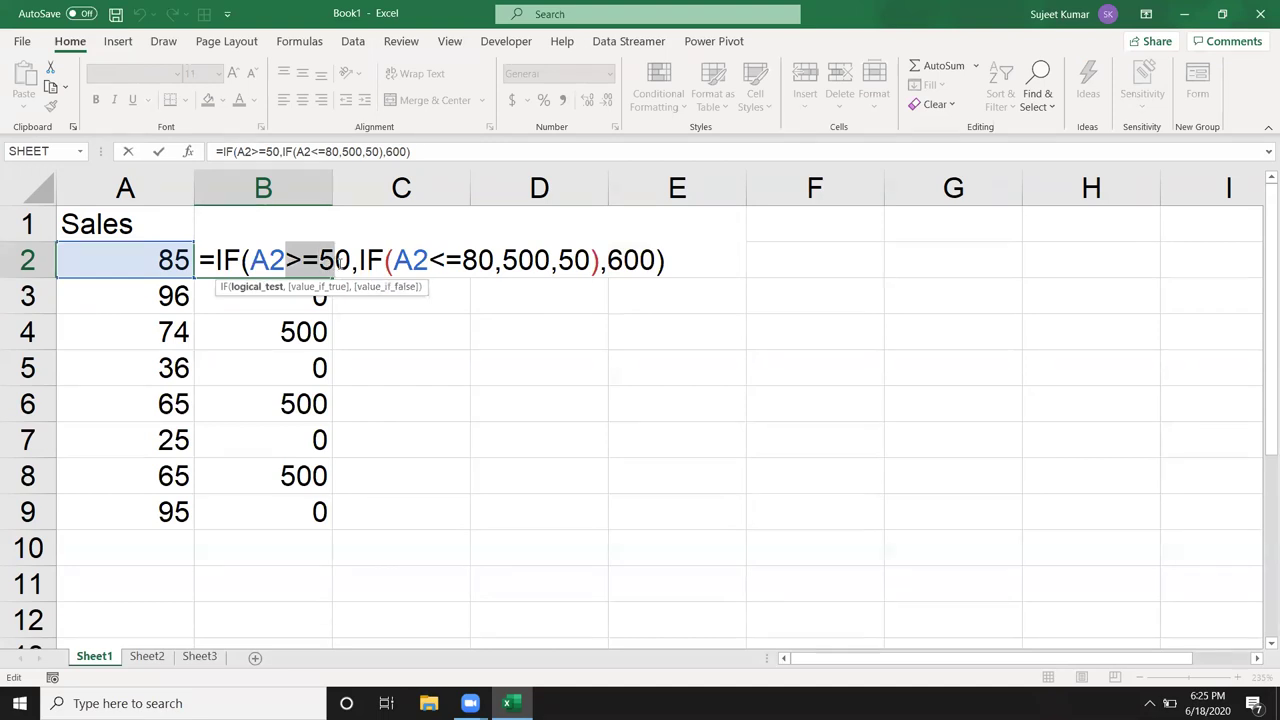
pyautogui.moveTo(478, 262); pyautogui.dragTo(441, 262)
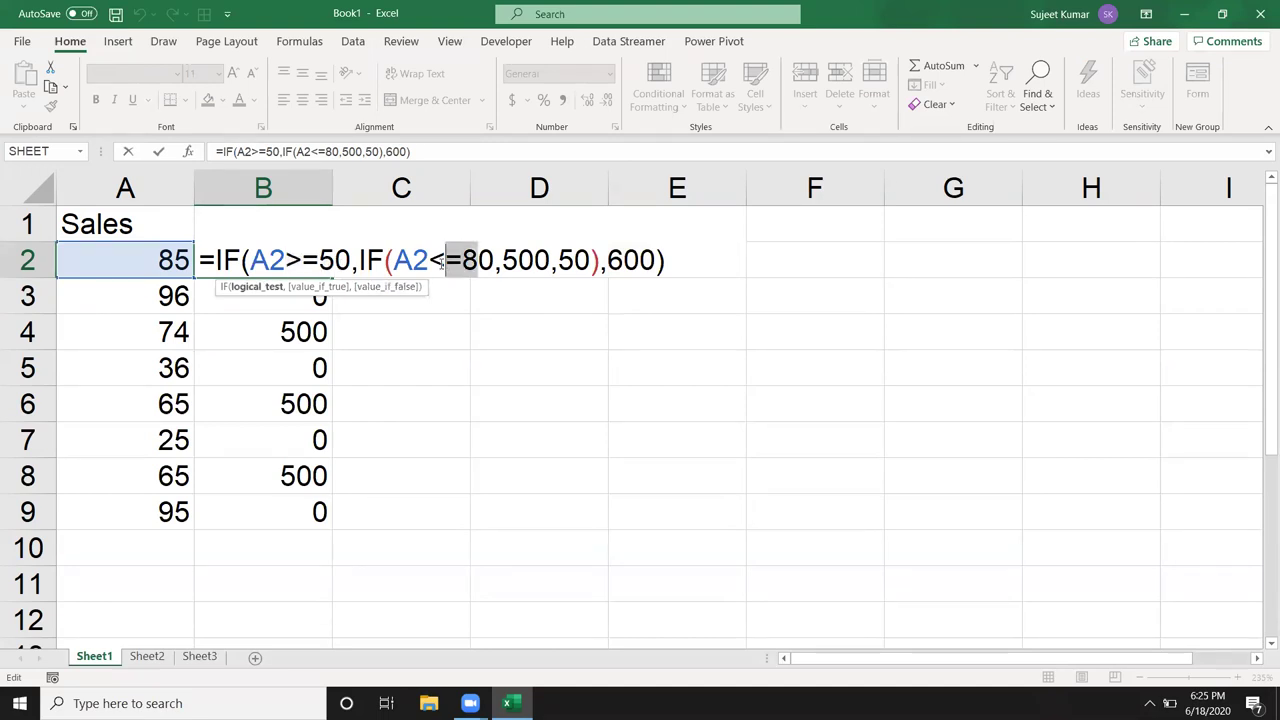
pyautogui.click(518, 264)
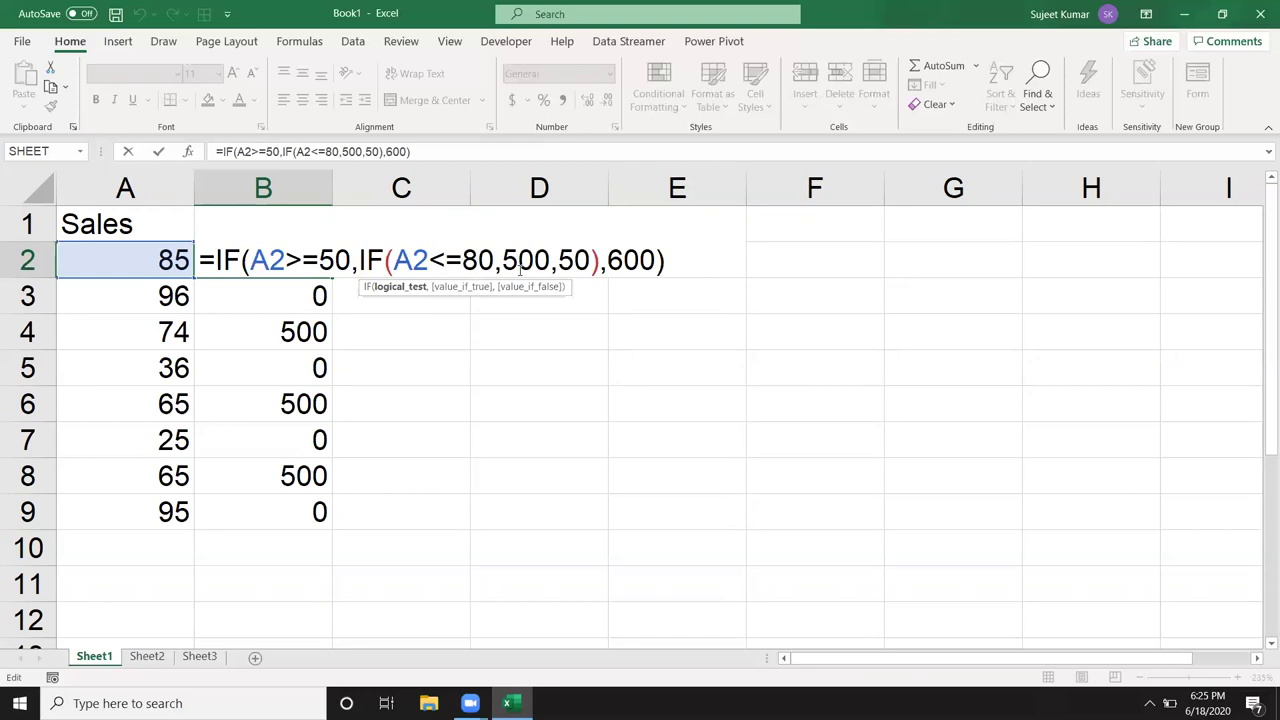
pyautogui.moveTo(301, 262); pyautogui.dragTo(477, 262)
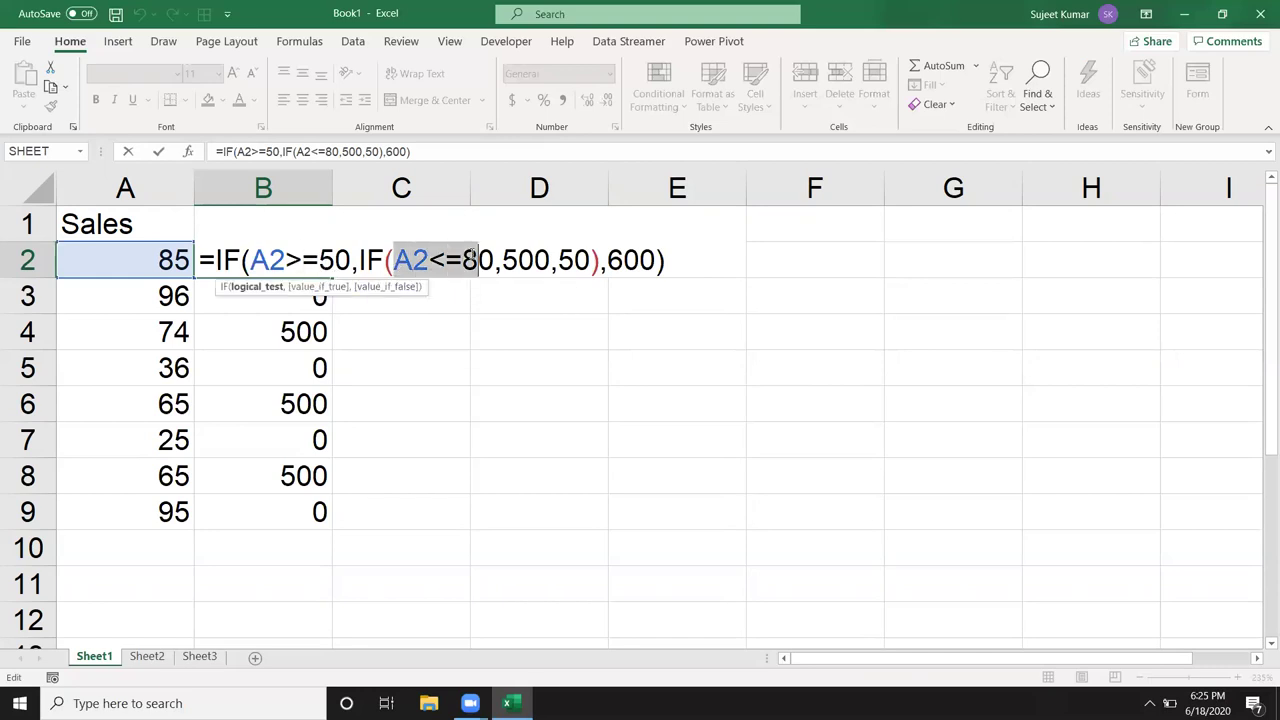
pyautogui.doubleClick(576, 261)
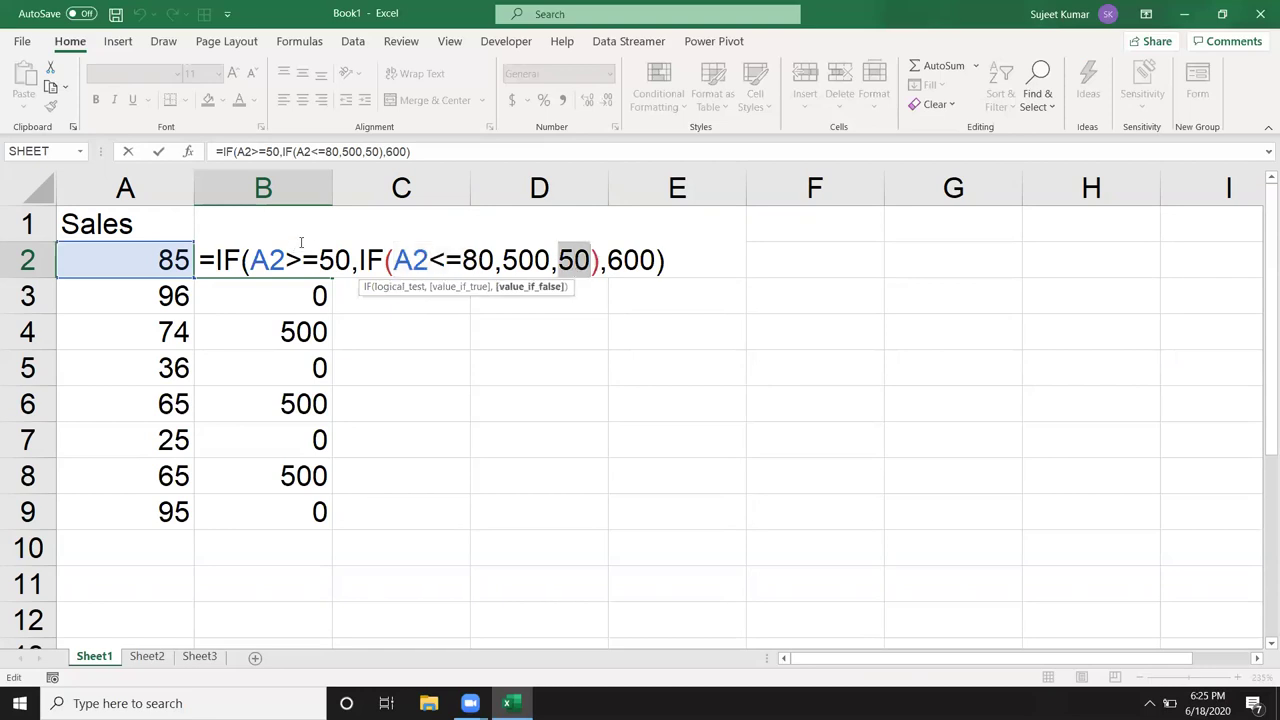
pyautogui.moveTo(318, 260); pyautogui.dragTo(268, 262)
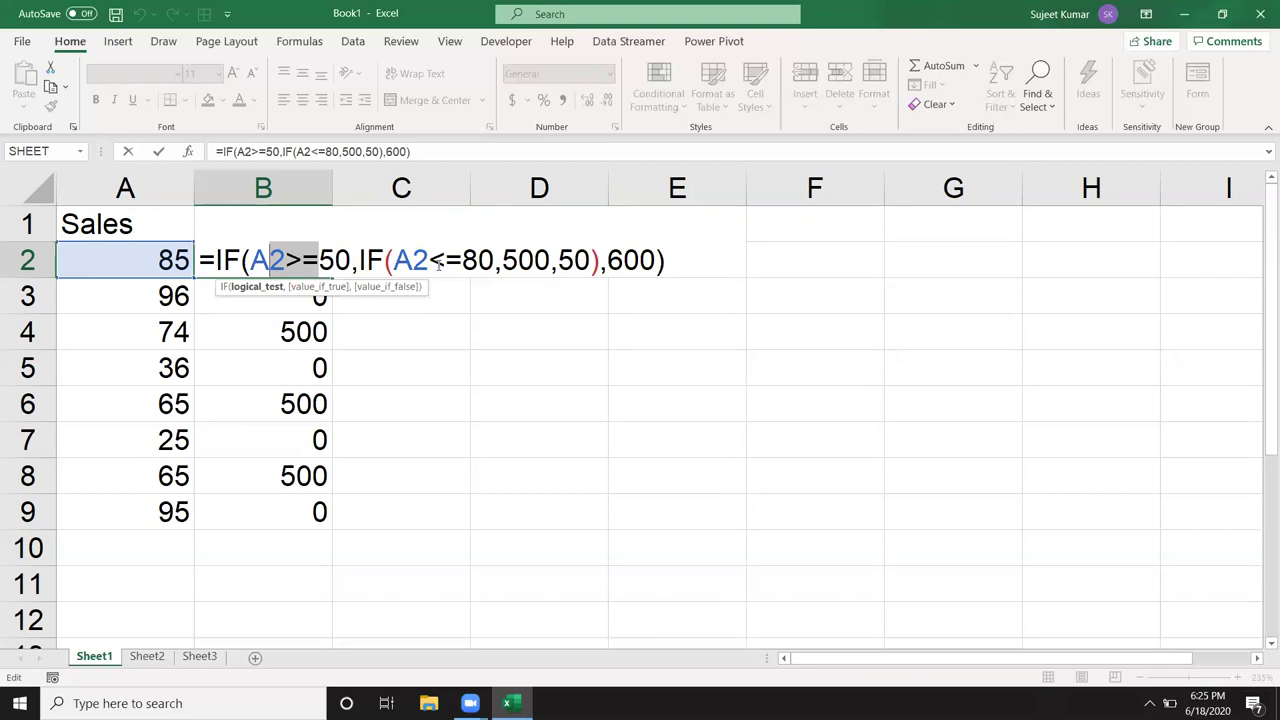
pyautogui.doubleClick(617, 259)
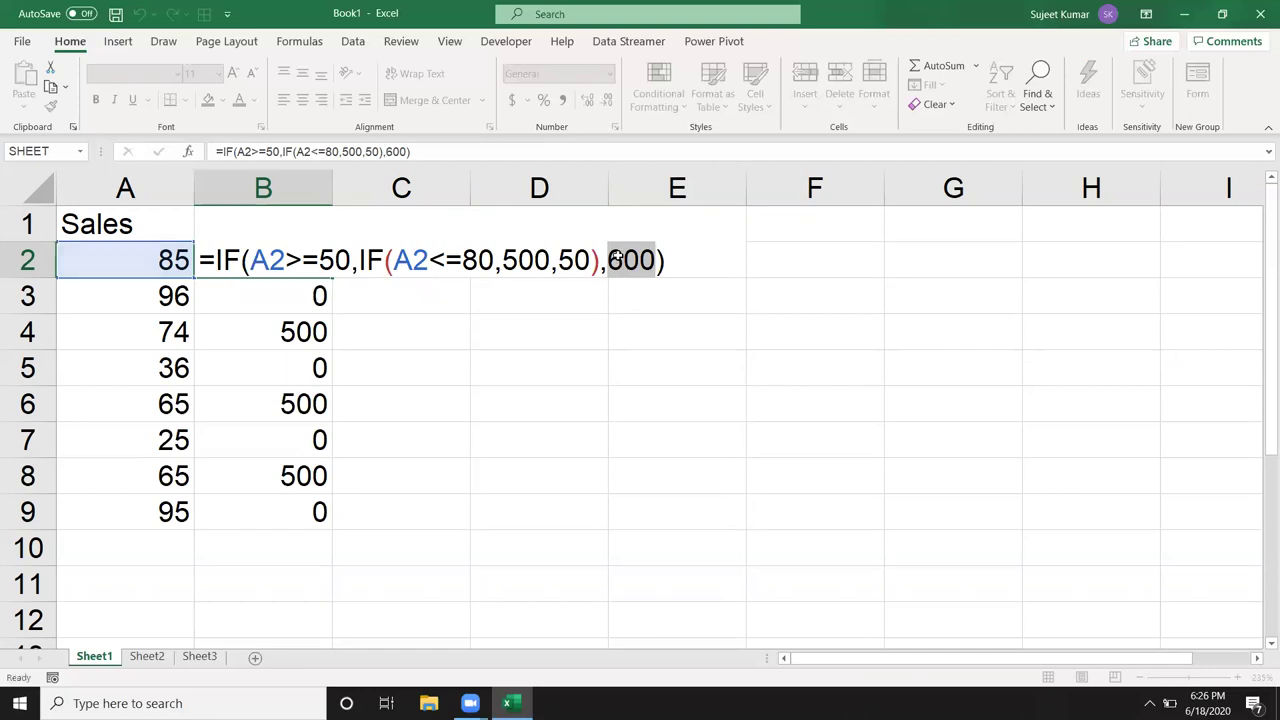
pyautogui.press('Return')
pyautogui.press('Up')
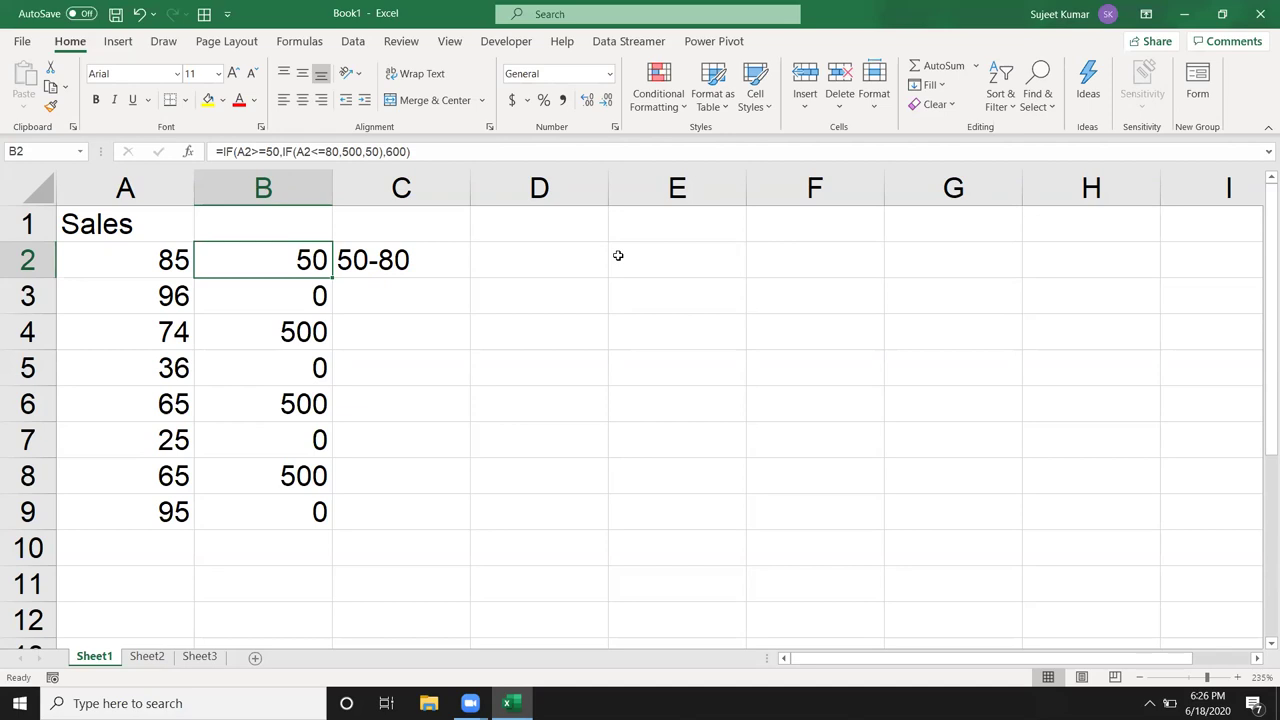
# Inspect the 500 result in B3's IF(AND()) formula unchanged, then switch to Sheet2.
pyautogui.press('Down')
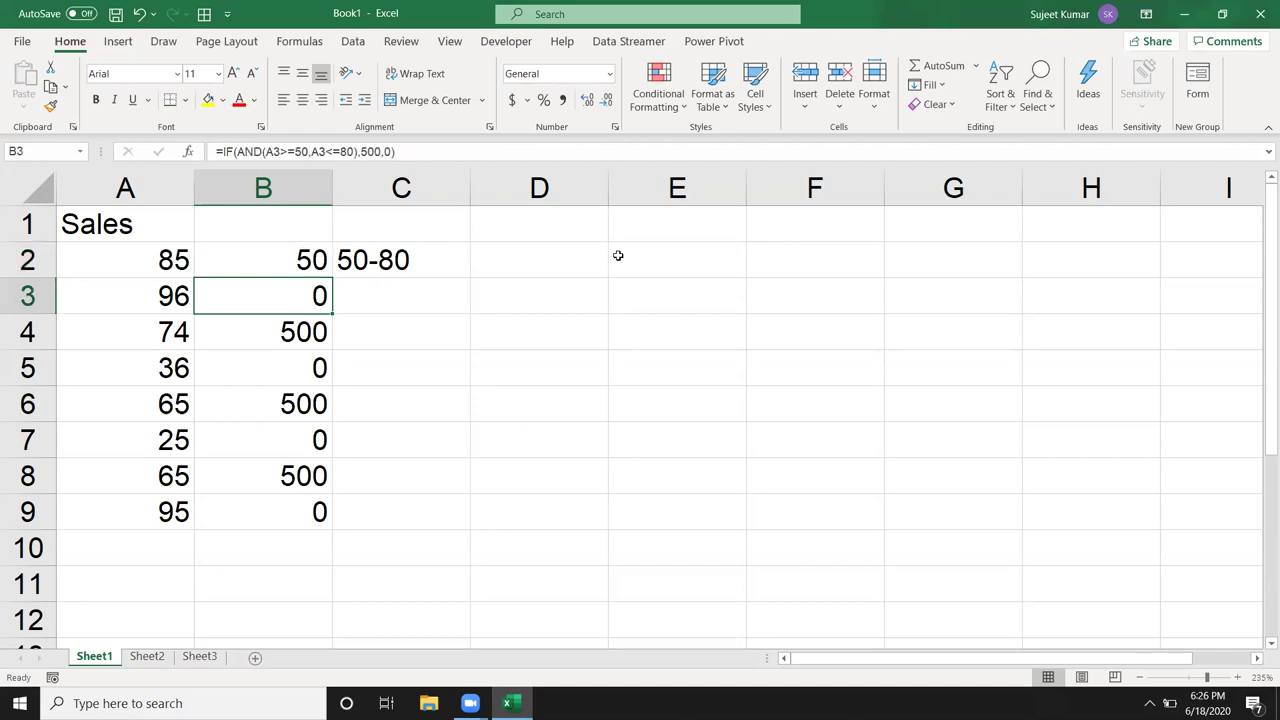
pyautogui.doubleClick(309, 297)
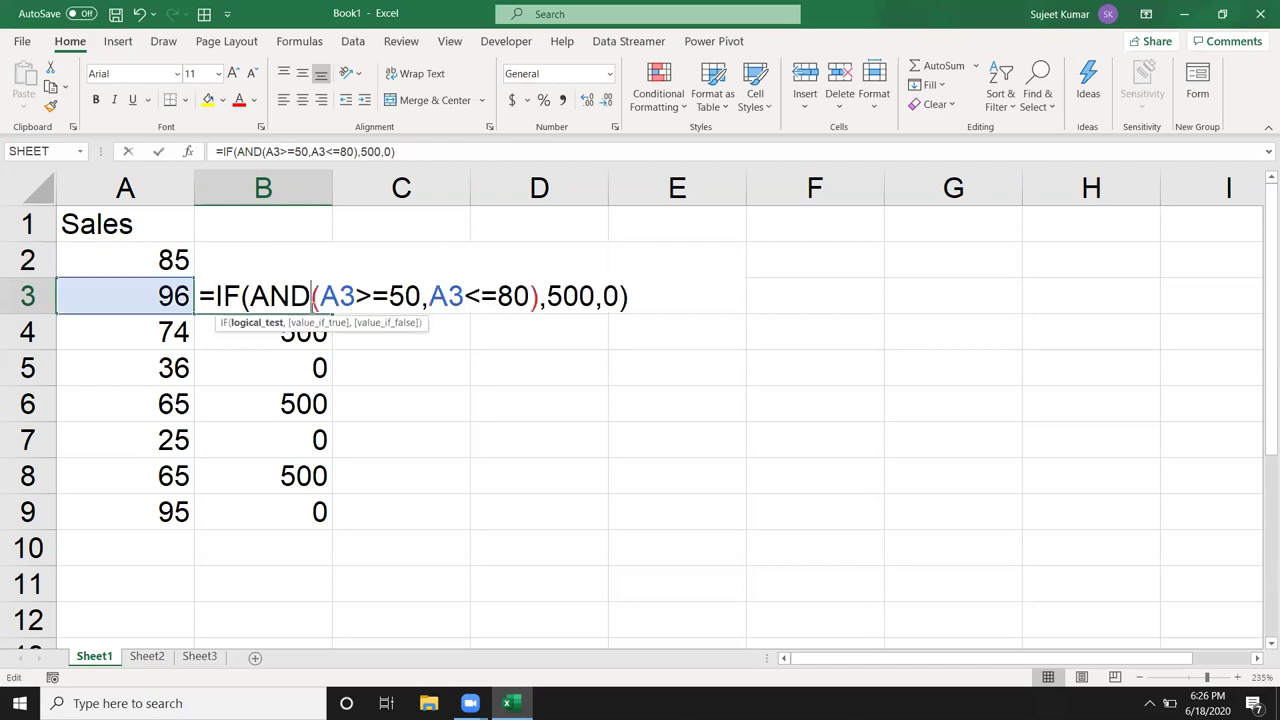
pyautogui.click(557, 296)
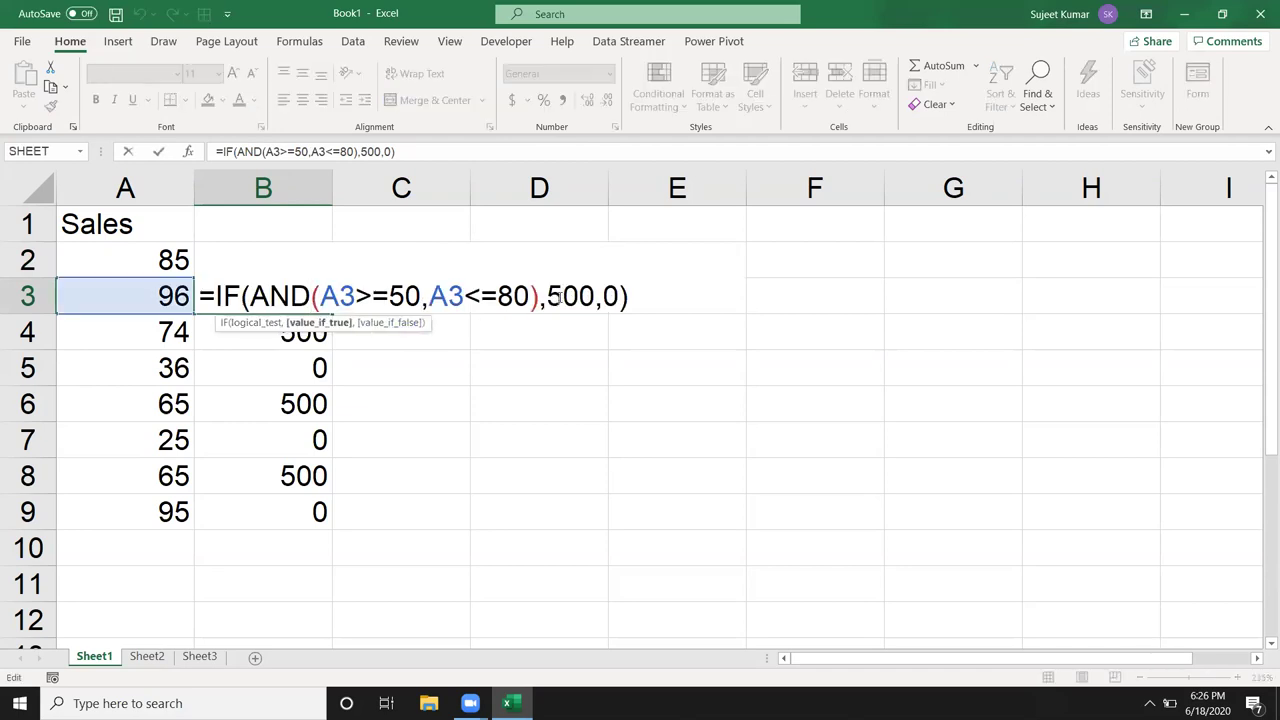
pyautogui.doubleClick(557, 296)
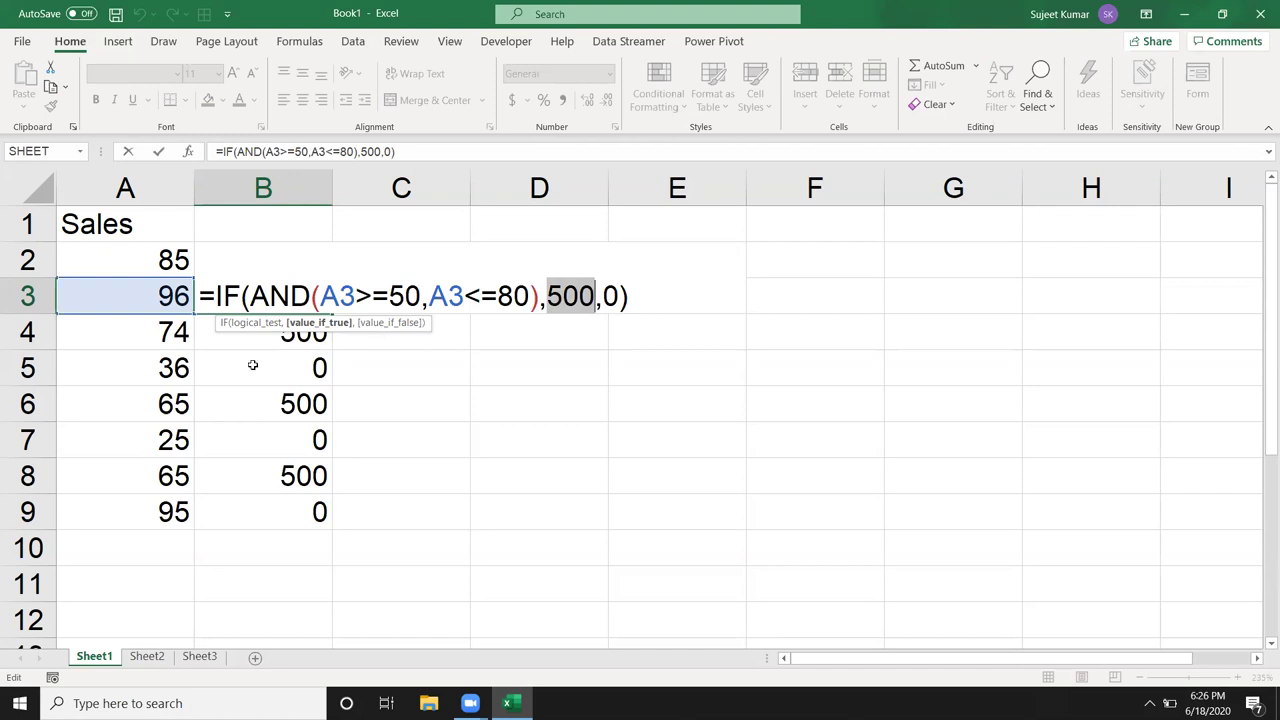
pyautogui.press('Escape')
pyautogui.click(147, 655)
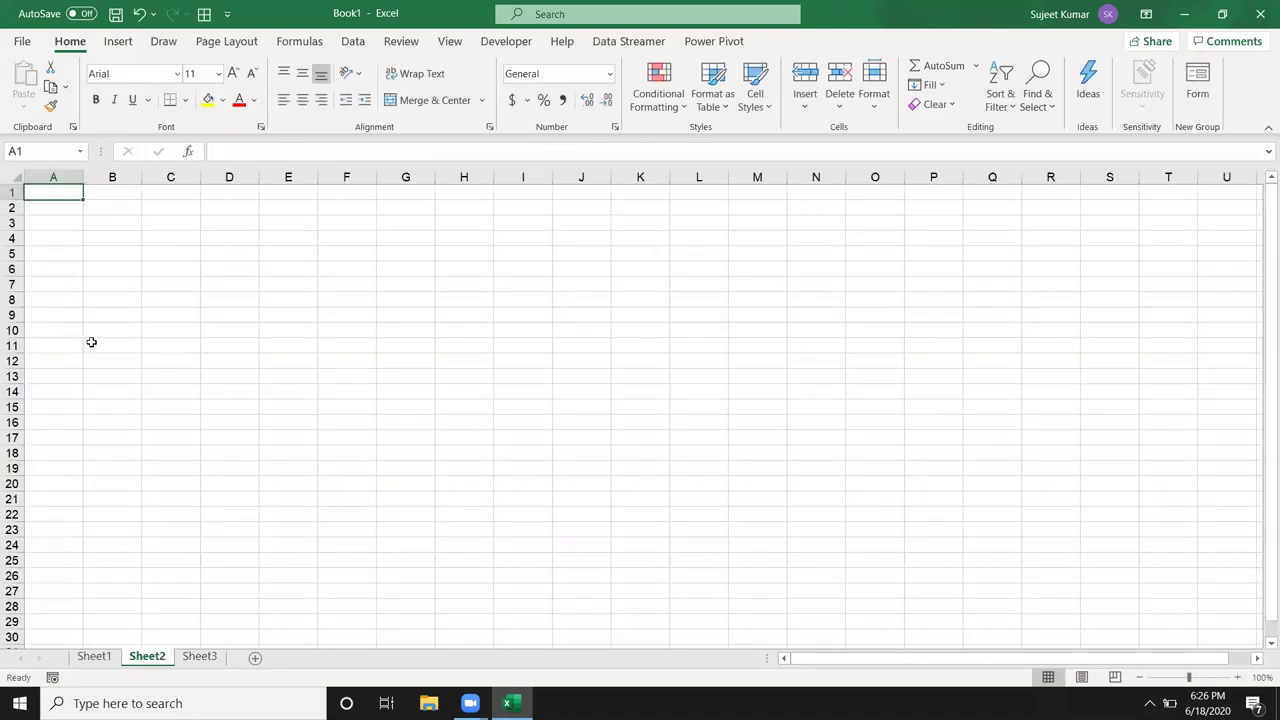
# Add a Name heading in A1 and fill student names down to A13.
pyautogui.write('Name')
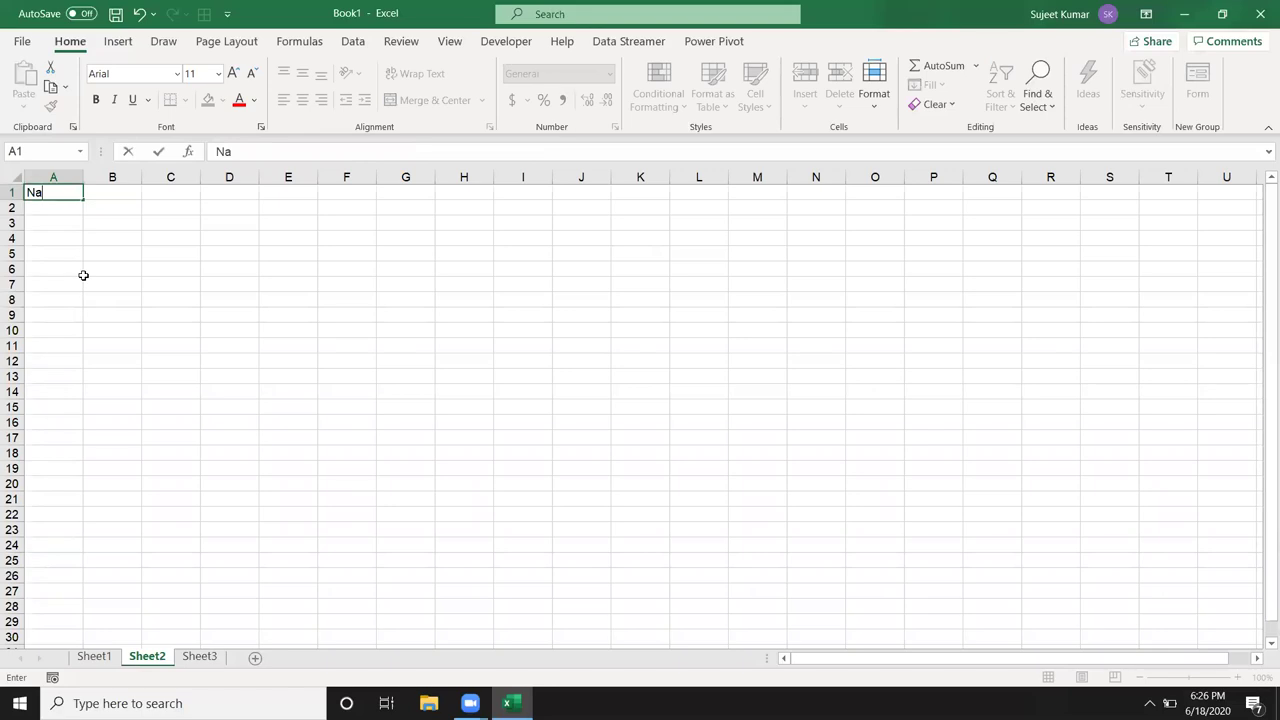
pyautogui.press('Return')
pyautogui.write('Puja')
pyautogui.press('Return')
pyautogui.click(64, 208)
pyautogui.moveTo(87, 217); pyautogui.dragTo(87, 384)
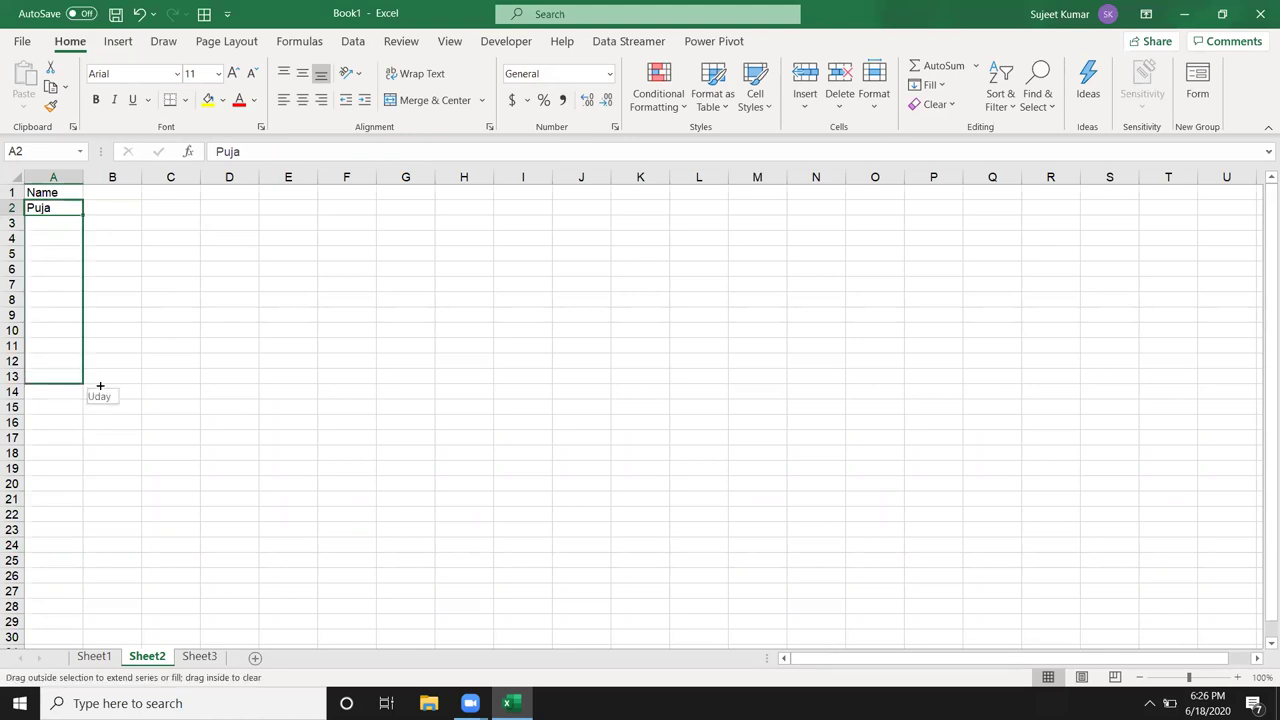
# Add subject headings S-1 through S-4 across B1:E1.
pyautogui.click(109, 195)
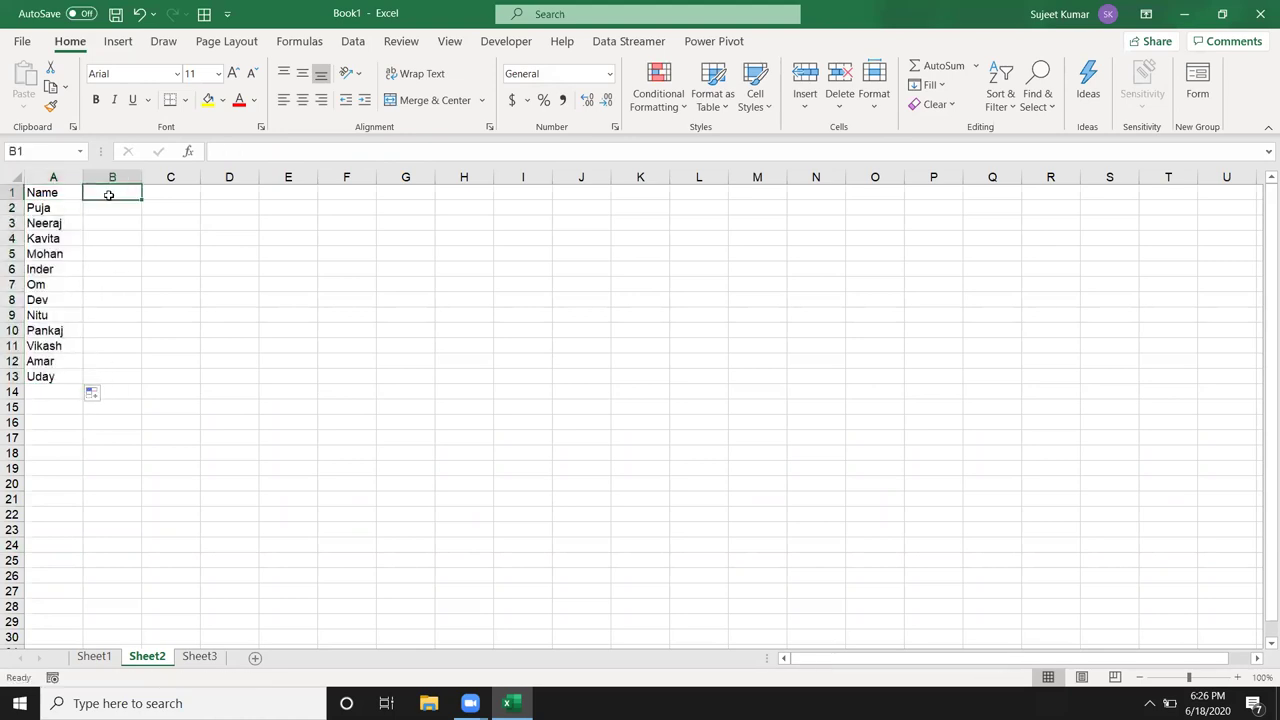
pyautogui.write('NAme')
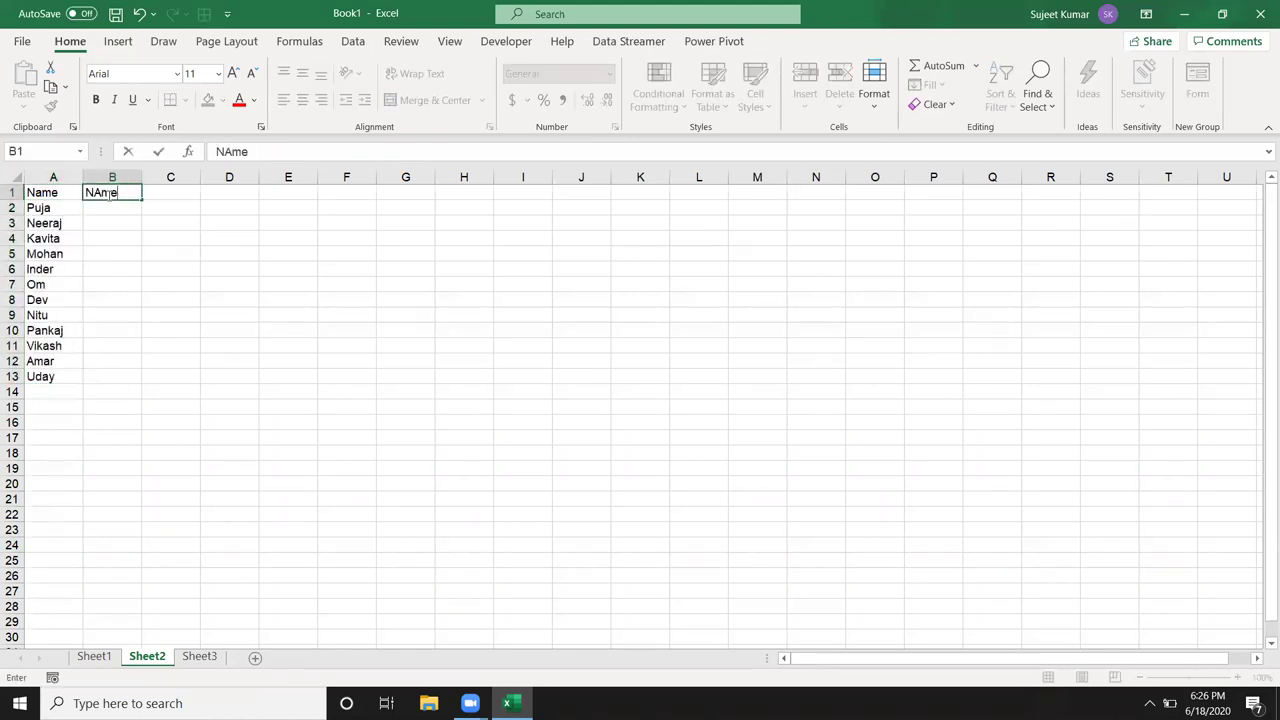
pyautogui.press('BackSpace')
pyautogui.press('BackSpace')
pyautogui.press('BackSpace')
pyautogui.press('BackSpace')
pyautogui.write('S-1')
pyautogui.press('Return')
pyautogui.click(108, 194)
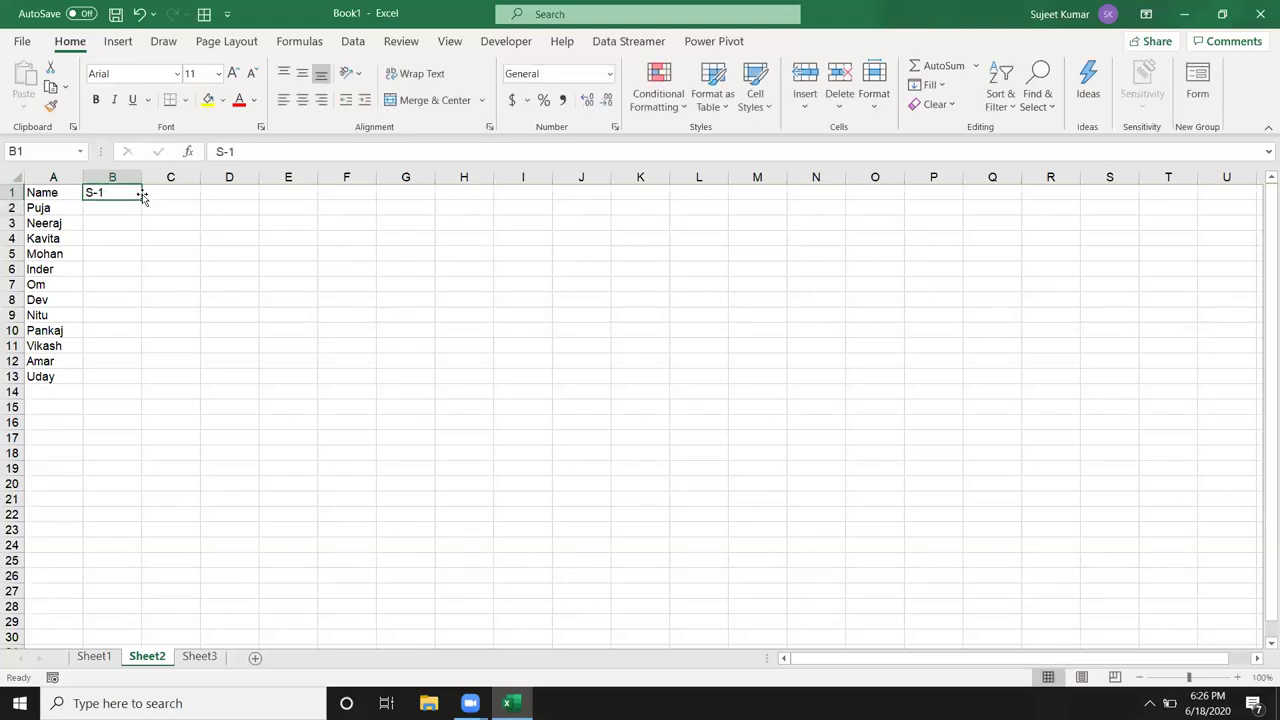
pyautogui.moveTo(142, 200)
pyautogui.mouseDown()
pyautogui.moveTo(404, 198)
pyautogui.moveTo(310, 198)
pyautogui.mouseUp()
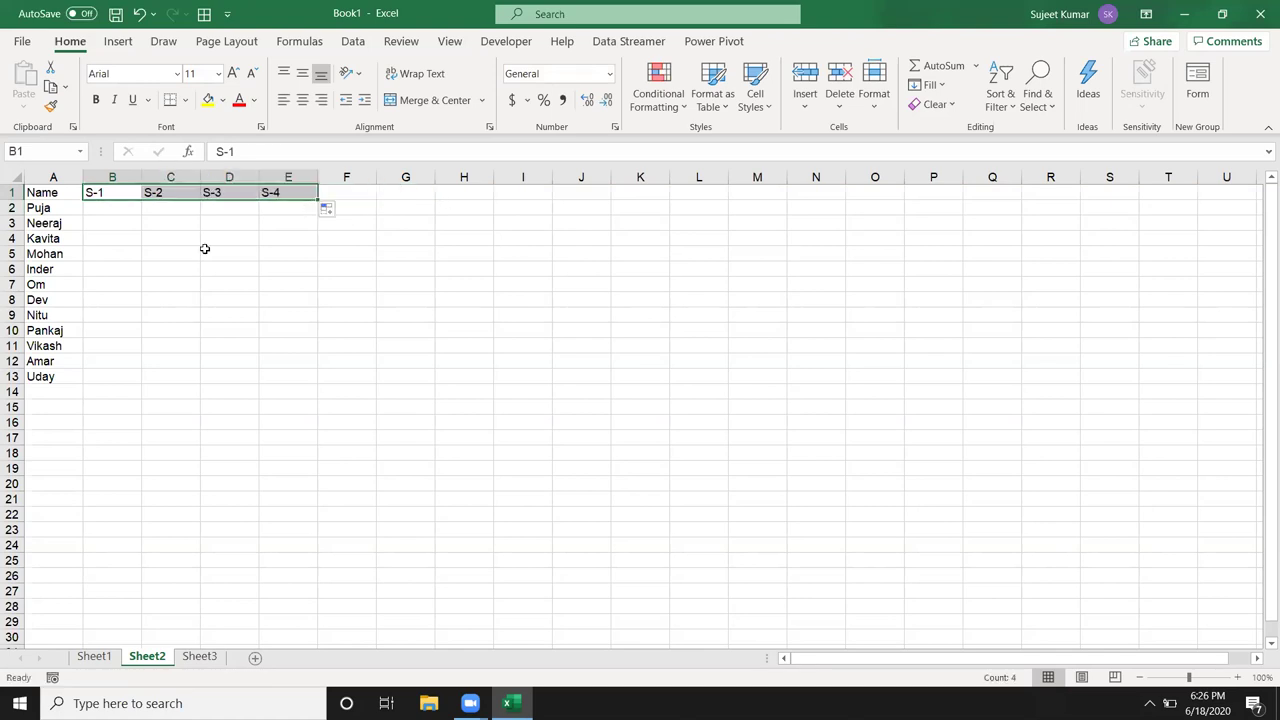
# Fill B2:E13 with the random-mark formula =RANDBETWEEN(10,90).
pyautogui.click(88, 208)
pyautogui.write('=ra')
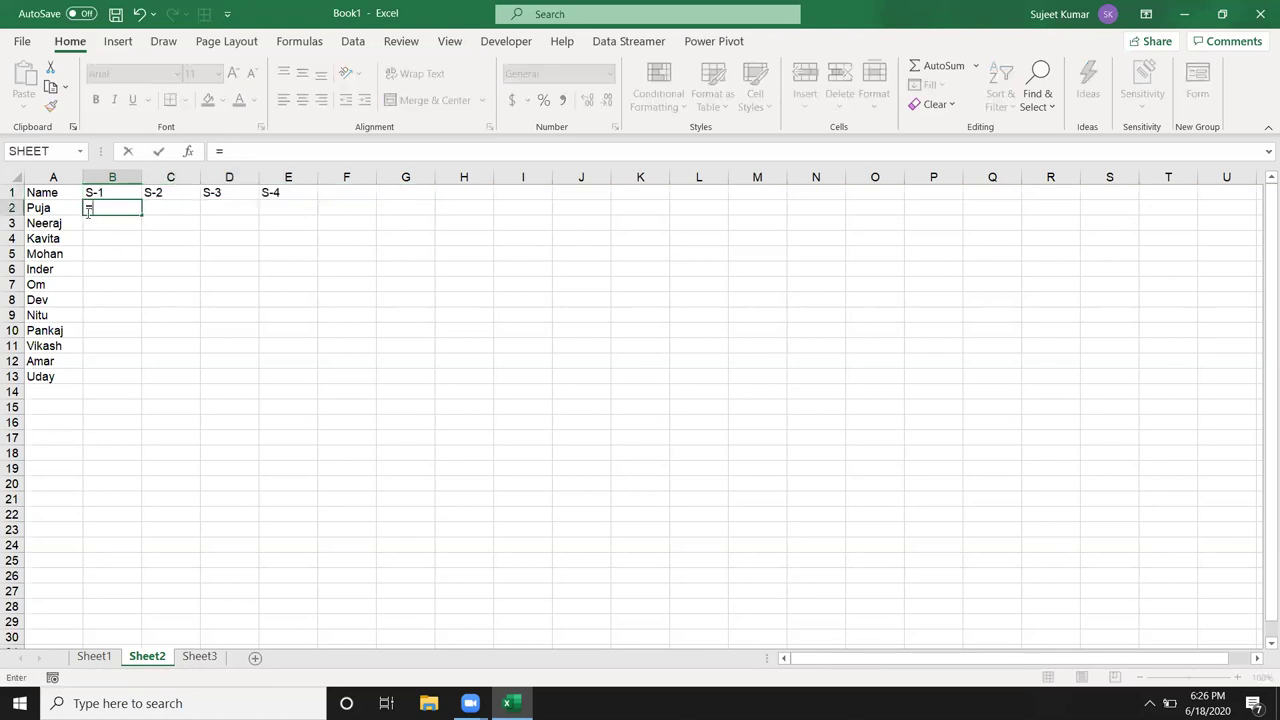
pyautogui.press('Down')
pyautogui.press('Down')
pyautogui.press('Down')
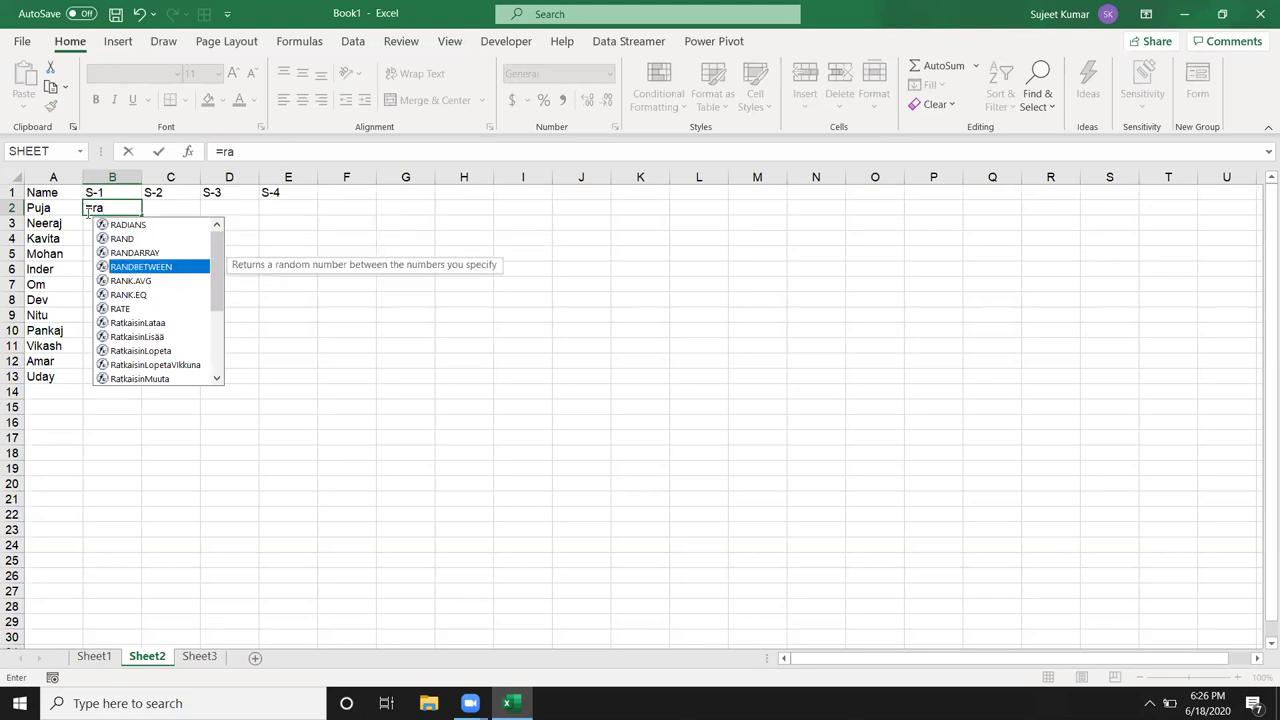
pyautogui.press('Tab')
pyautogui.write('10,90')
pyautogui.press('Return')
pyautogui.click(87, 210)
pyautogui.hotkey('shift', 'Right')
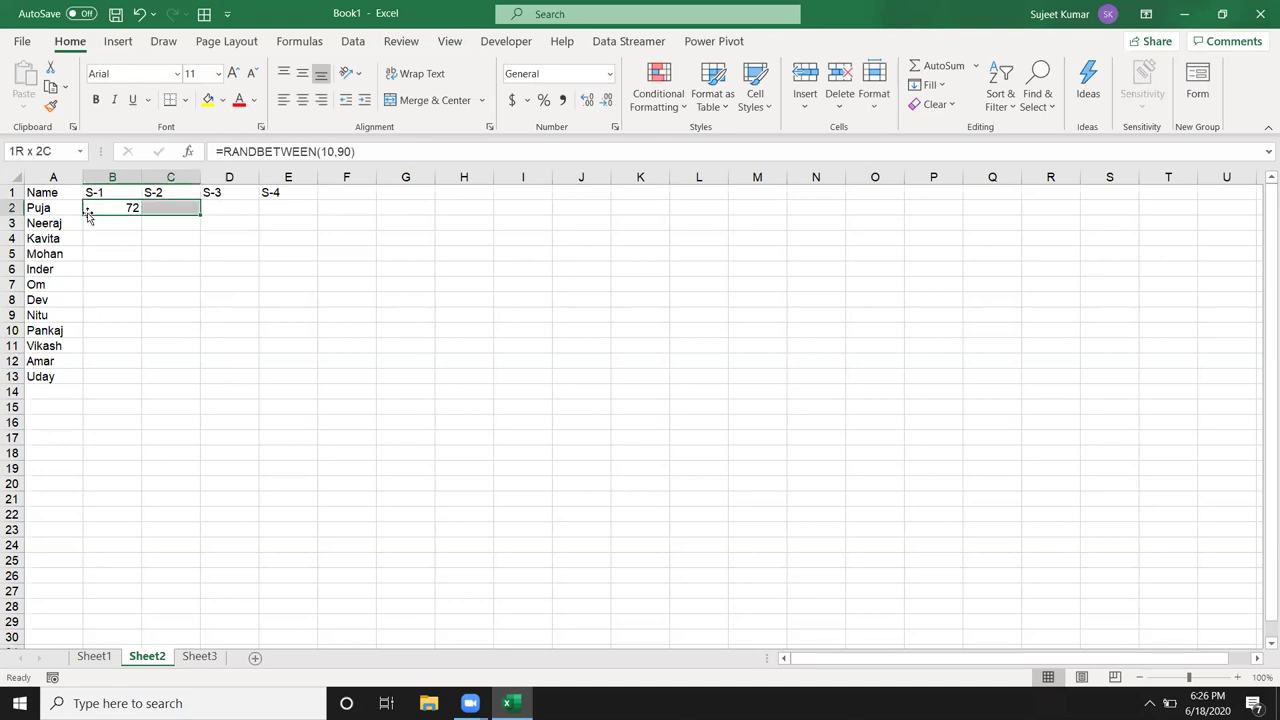
pyautogui.hotkey('shift', 'Right')
pyautogui.hotkey('shift', 'Right')
pyautogui.hotkey('shift', 'Down')
pyautogui.hotkey('shift', 'Down')
pyautogui.hotkey('shift', 'Down')
pyautogui.hotkey('shift', 'Down')
pyautogui.hotkey('shift', 'Down')
pyautogui.hotkey('shift', 'Down')
pyautogui.hotkey('shift', 'Down')
pyautogui.hotkey('shift', 'Down')
pyautogui.hotkey('shift', 'Down')
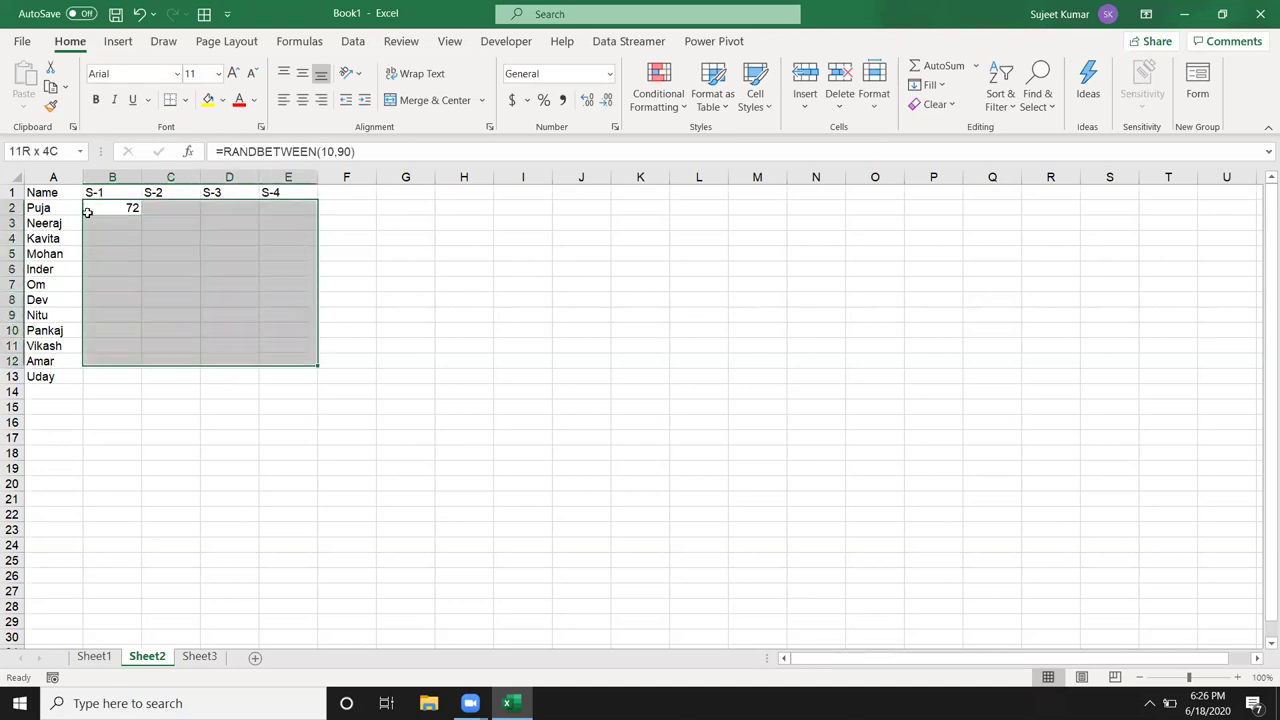
pyautogui.hotkey('shift', 'Down')
pyautogui.hotkey('ctrl', 'v')
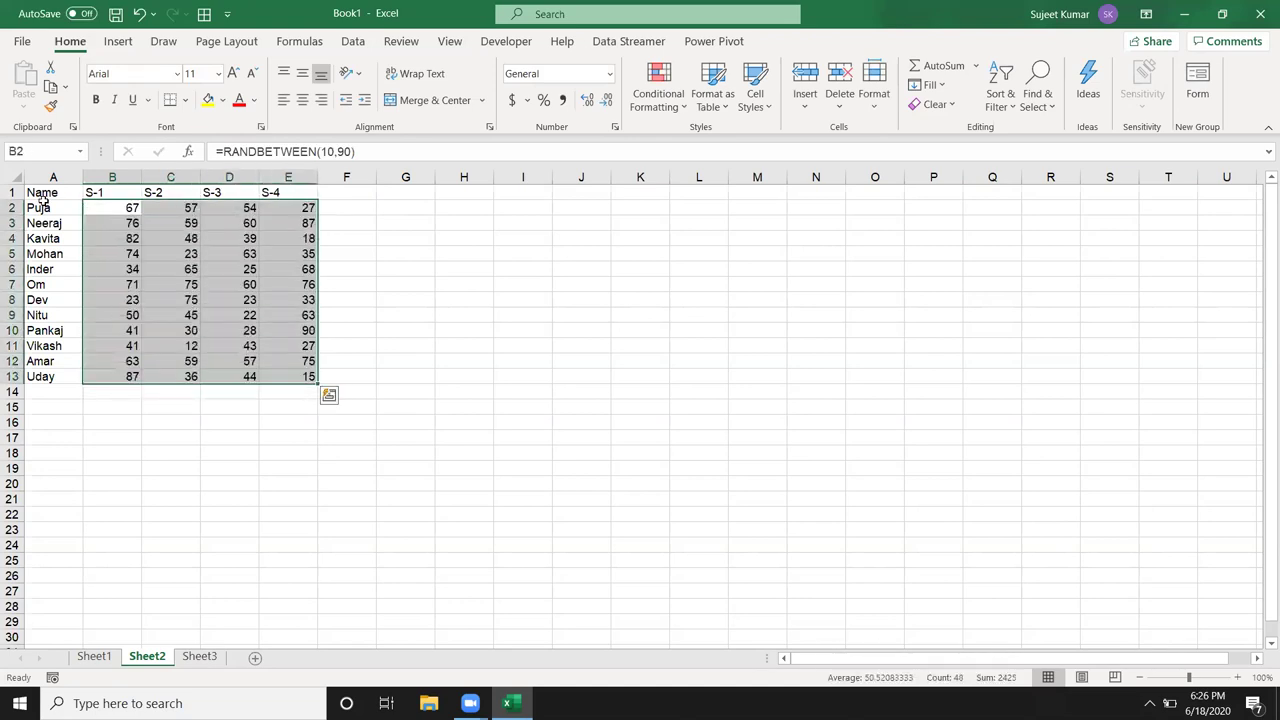
# Copy the random marks and paste them back as fixed values.
pyautogui.hotkey('ctrl', 'c')
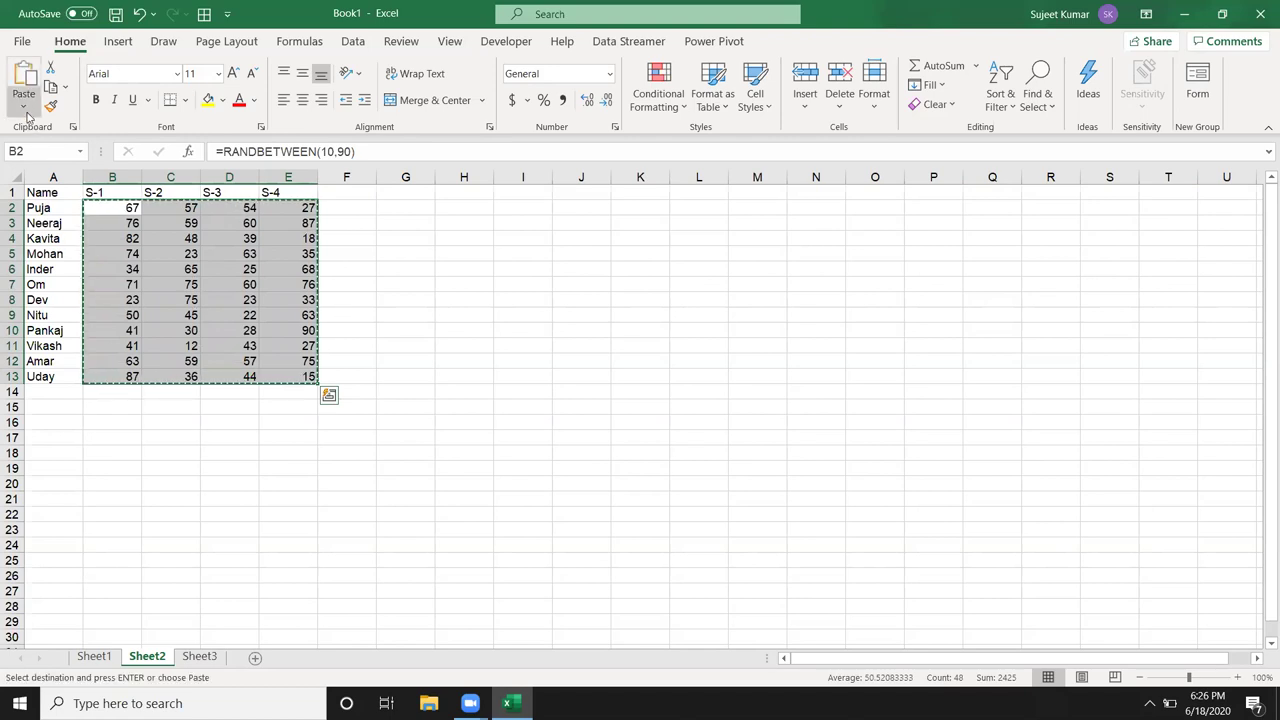
pyautogui.click(24, 105)
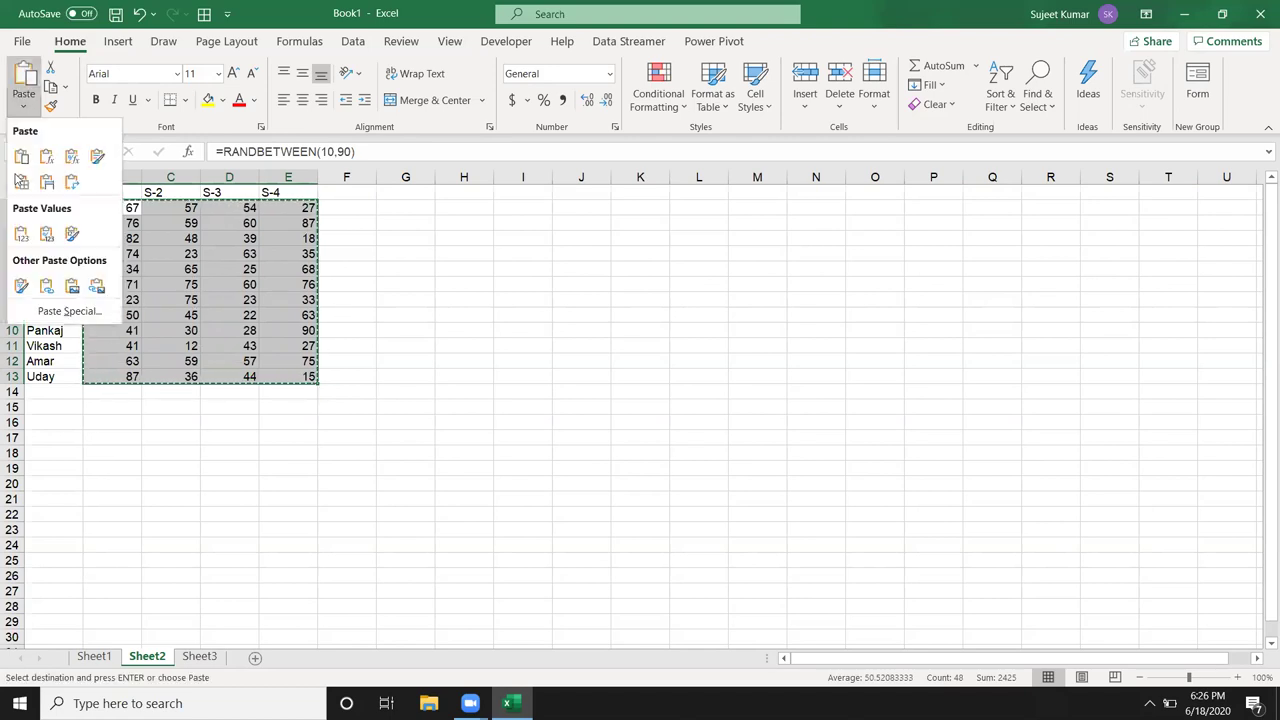
pyautogui.click(21, 234)
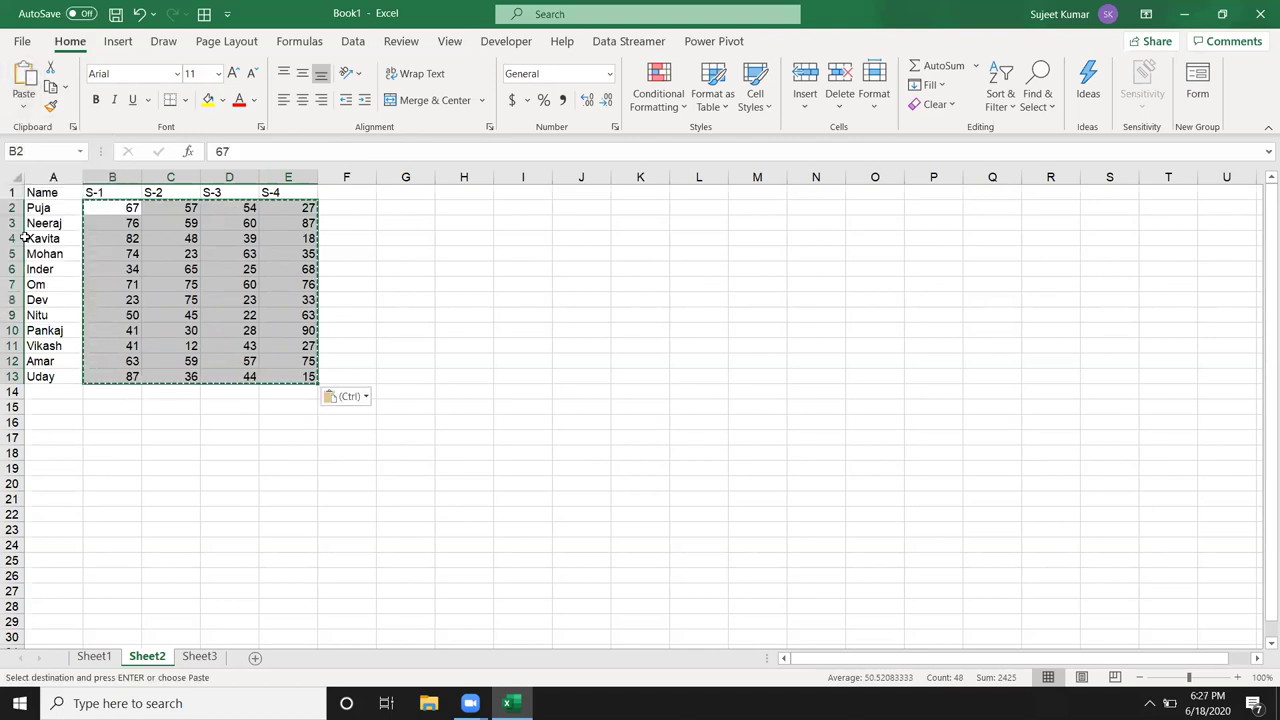
pyautogui.press('Escape')
pyautogui.click(353, 192)
# Add a Result heading in F1 and review the first student's marks in B2:E2.
pyautogui.write('Re')
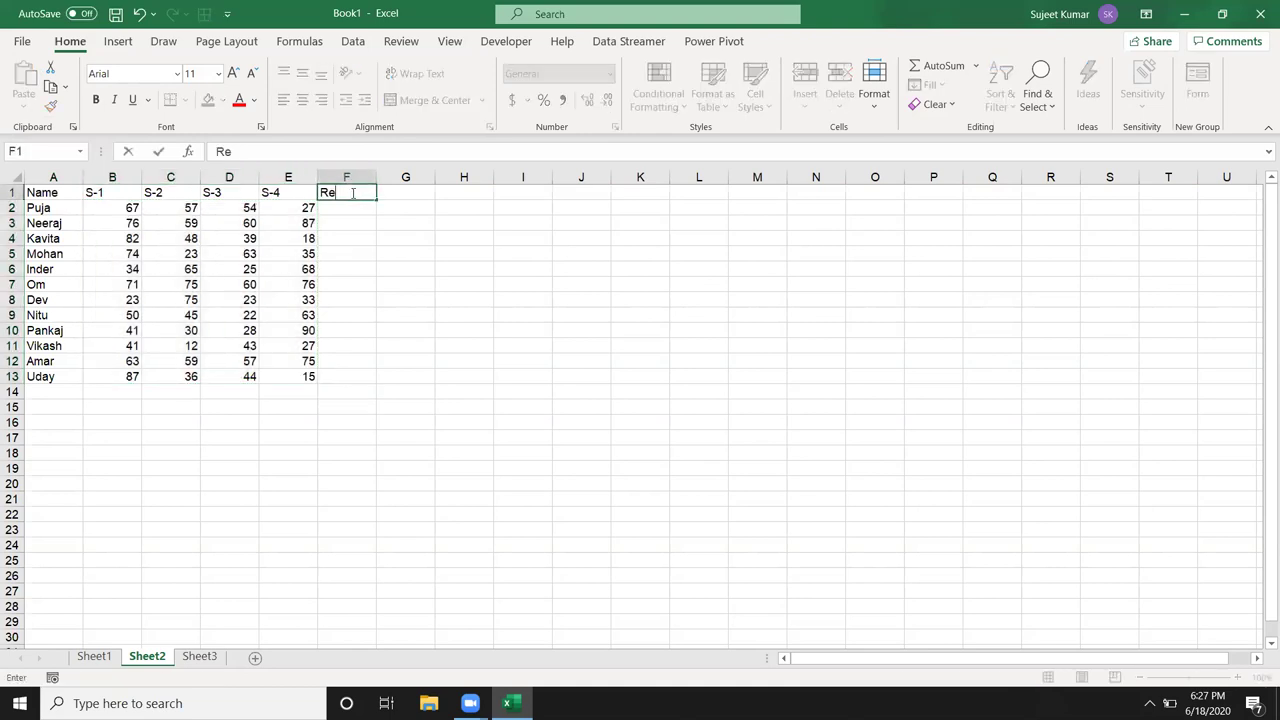
pyautogui.write('sult')
pyautogui.press('Return')
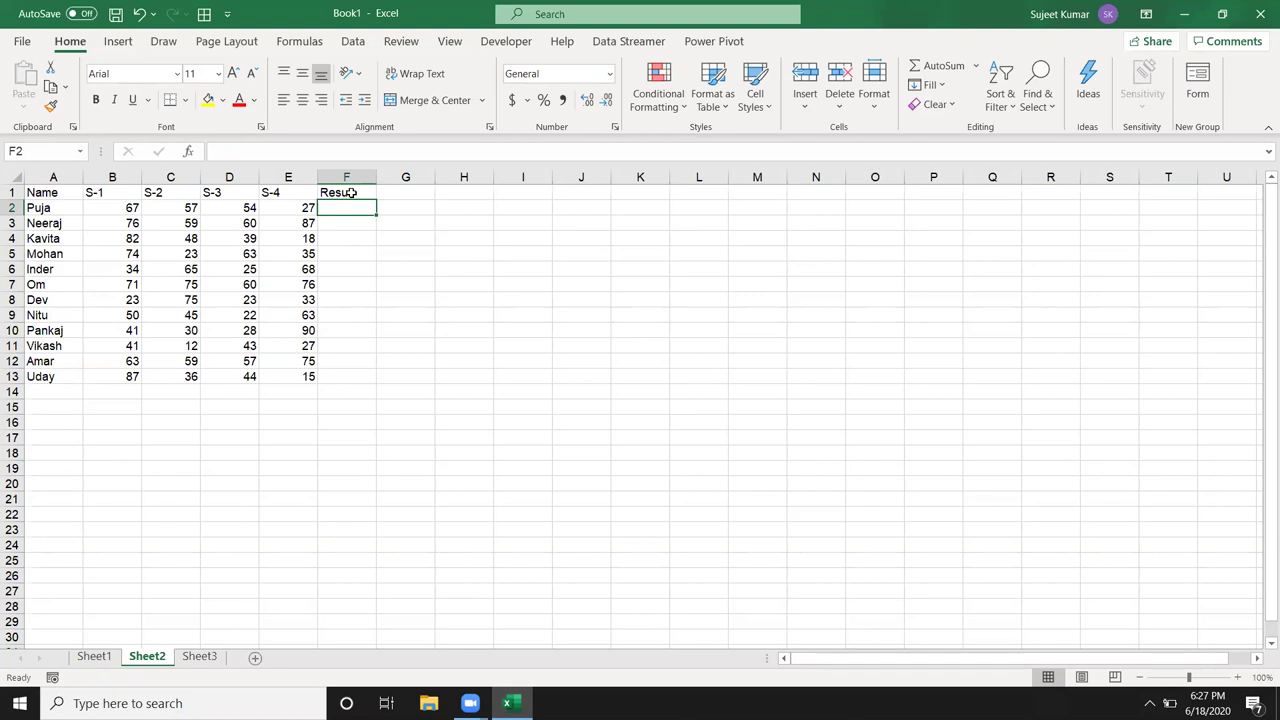
pyautogui.press('Left')
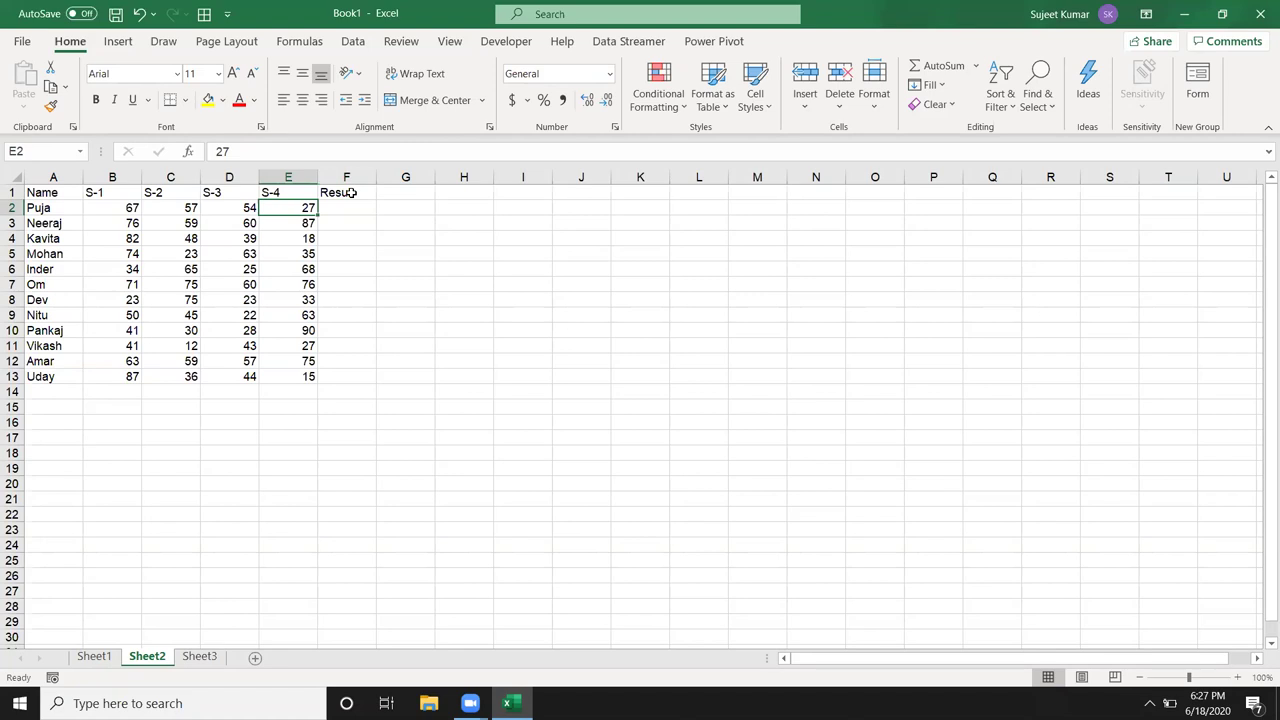
pyautogui.hotkey('shift', 'Left')
pyautogui.hotkey('shift', 'Left')
pyautogui.hotkey('shift', 'Left')
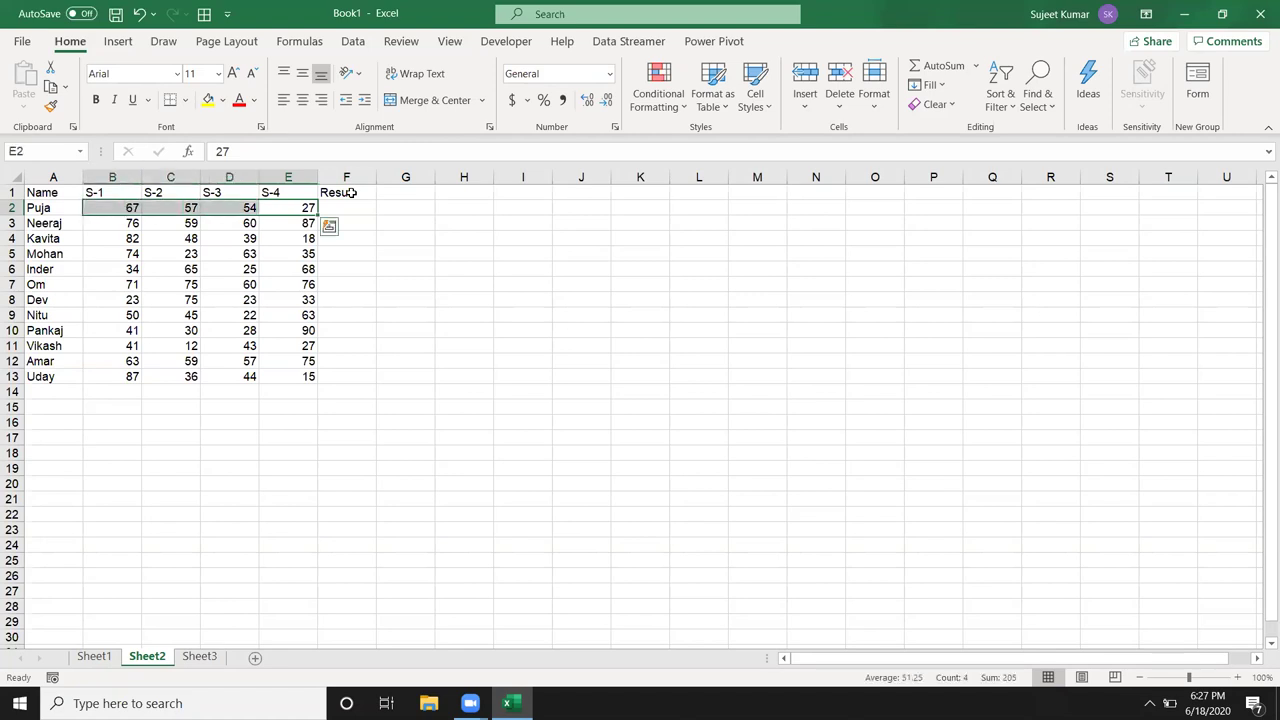
pyautogui.press('Right')
pyautogui.press('Left')
pyautogui.press('Left')
pyautogui.press('Left')
pyautogui.press('Left')
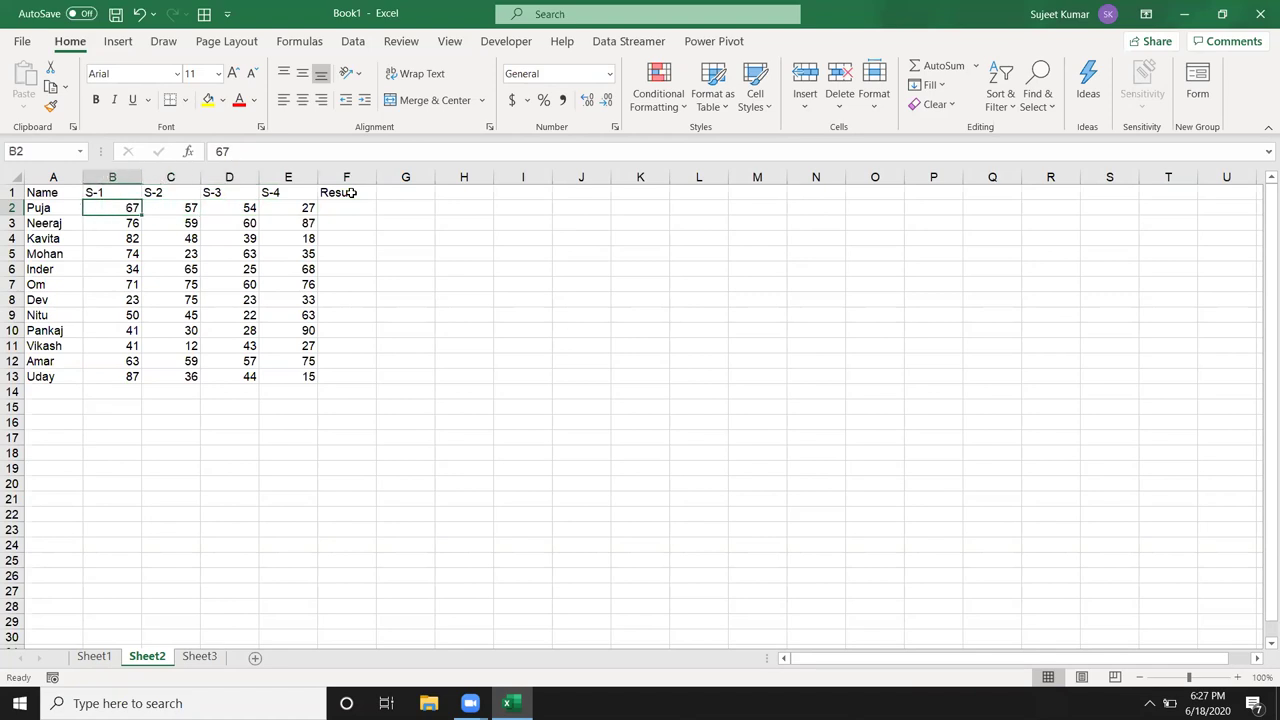
pyautogui.press('Right')
pyautogui.press('Right')
pyautogui.press('Right')
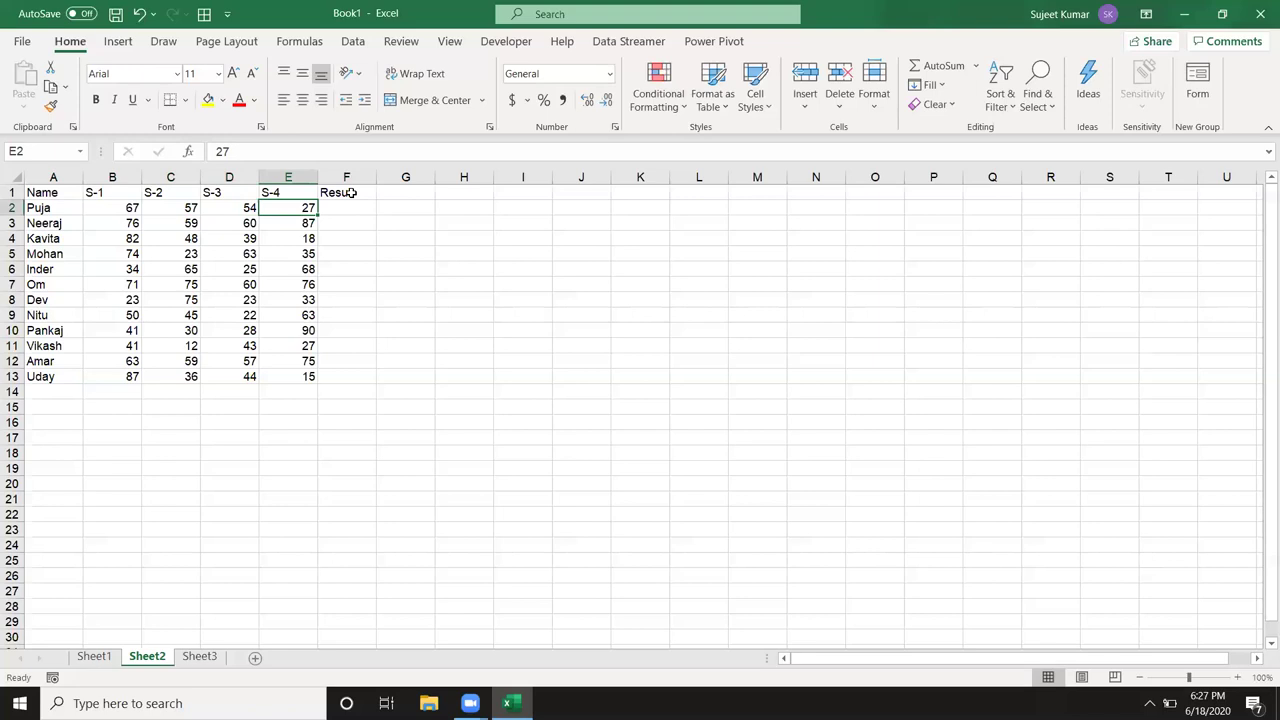
pyautogui.press('Right')
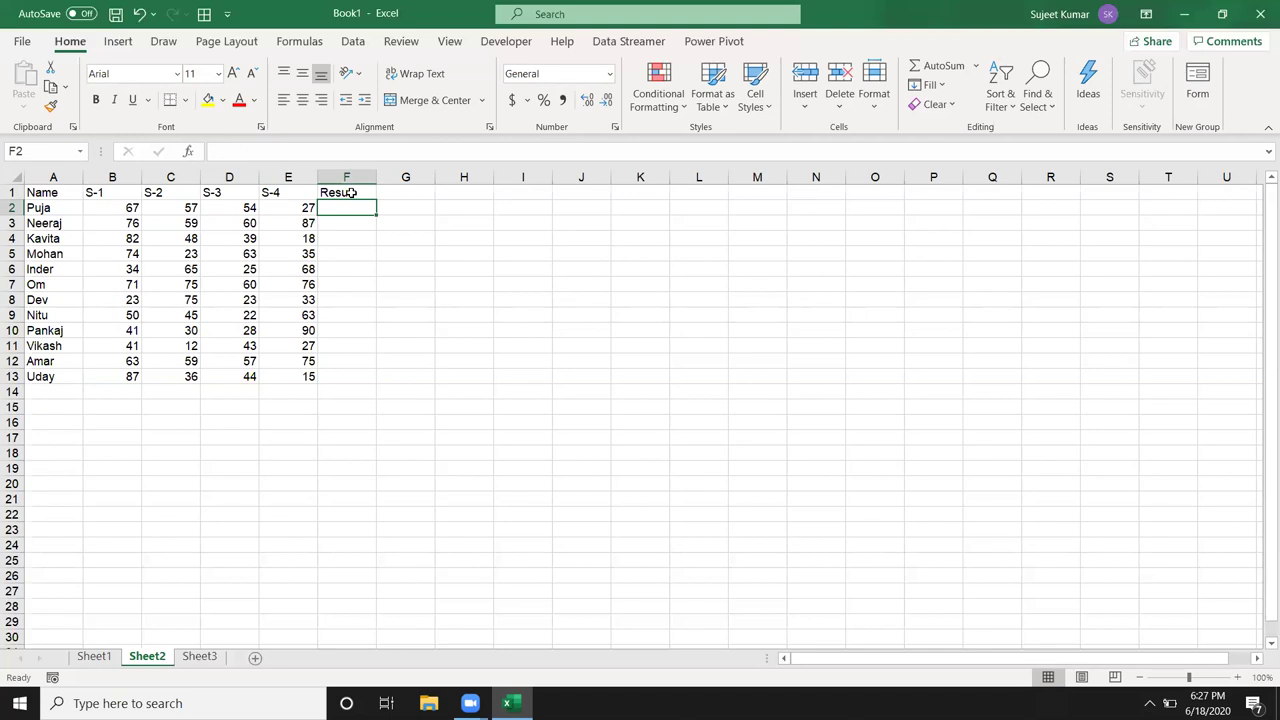
# Start an AND formula in F2 with the first condition B2>=30.
pyautogui.write('=')
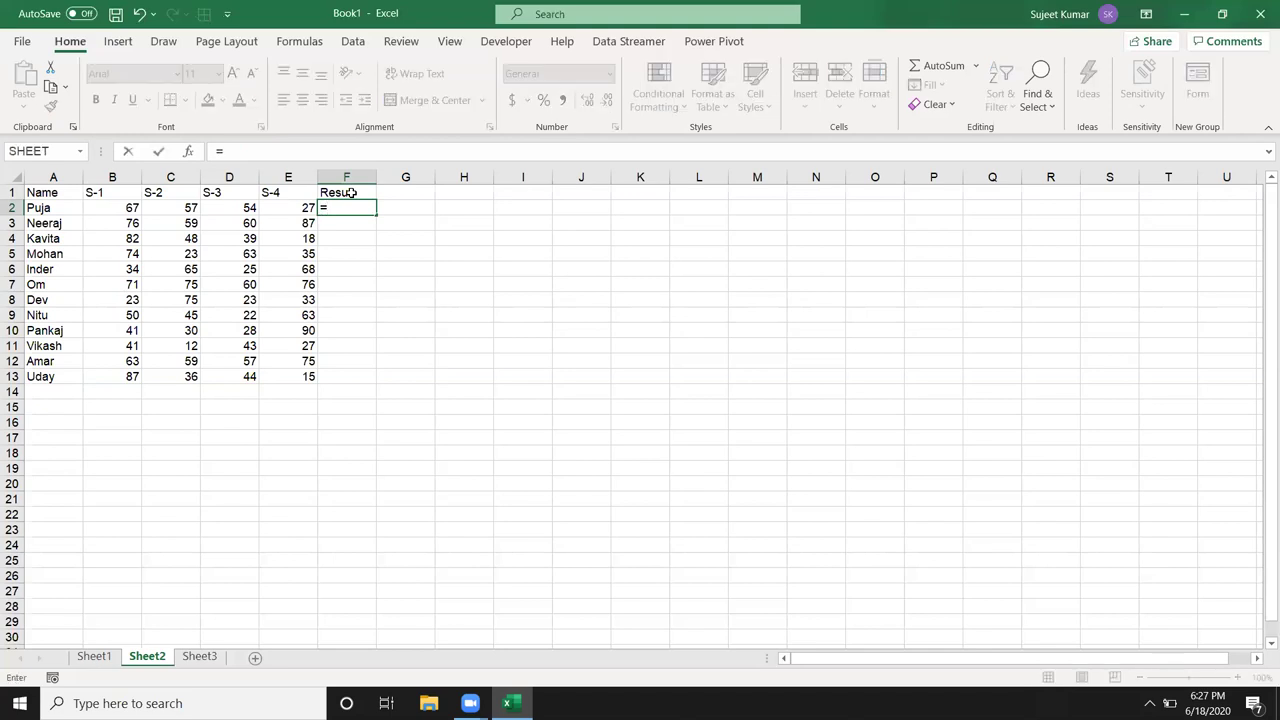
pyautogui.write('and')
pyautogui.press('Tab')
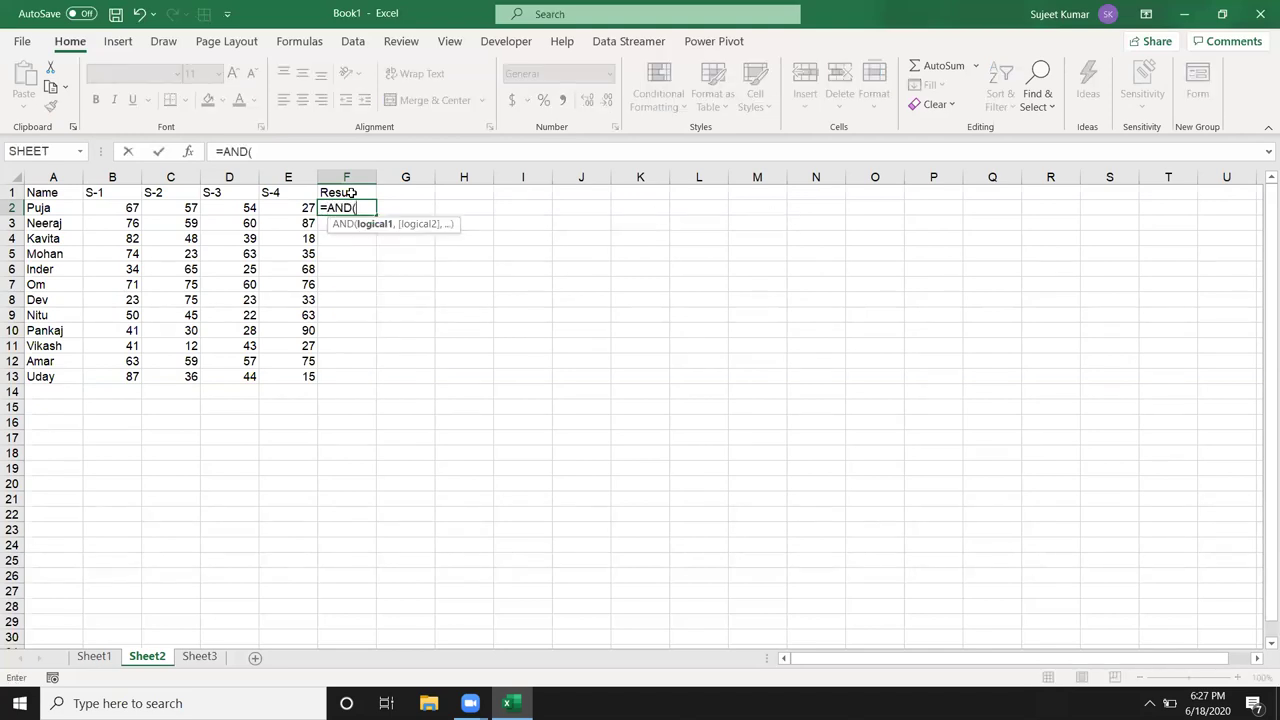
pyautogui.press('Left')
pyautogui.hotkey('shift', 'Left')
pyautogui.press('Escape')
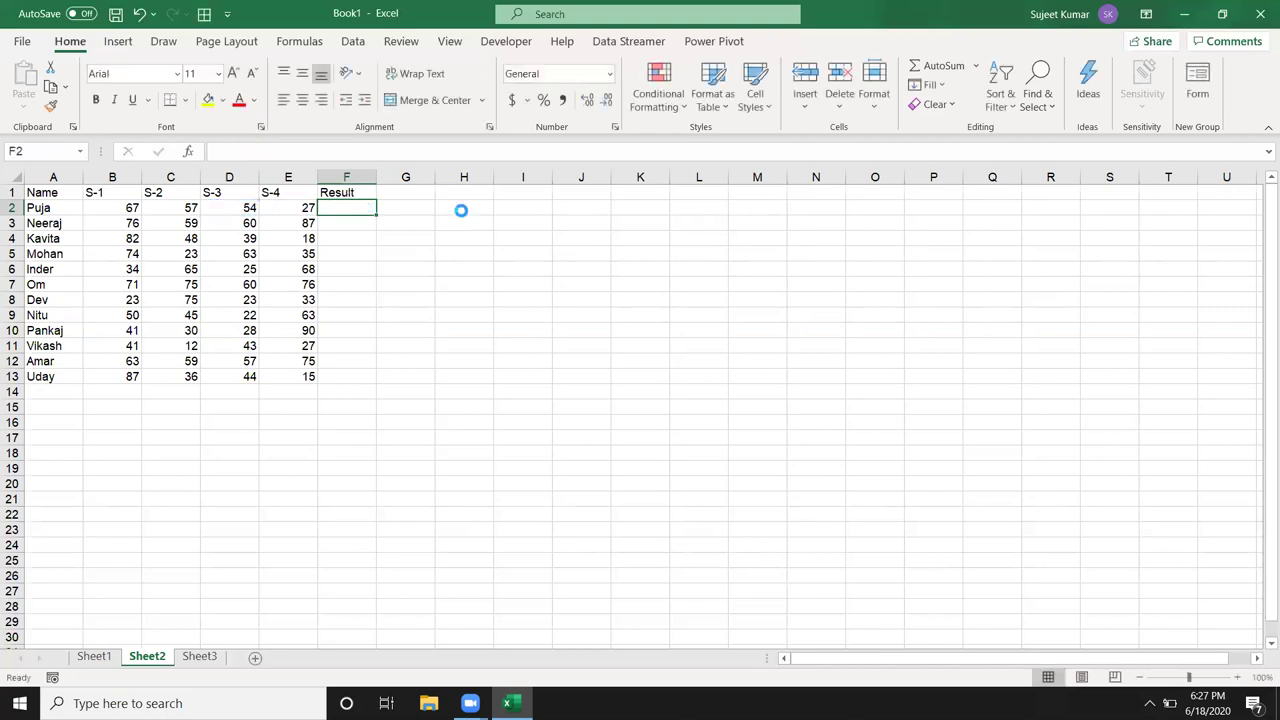
pyautogui.keyDown('ctrl'); pyautogui.scroll(6, 460, 214); pyautogui.keyUp('ctrl')
pyautogui.write('=an')
pyautogui.press('Tab')
pyautogui.press('Left')
pyautogui.press('Left')
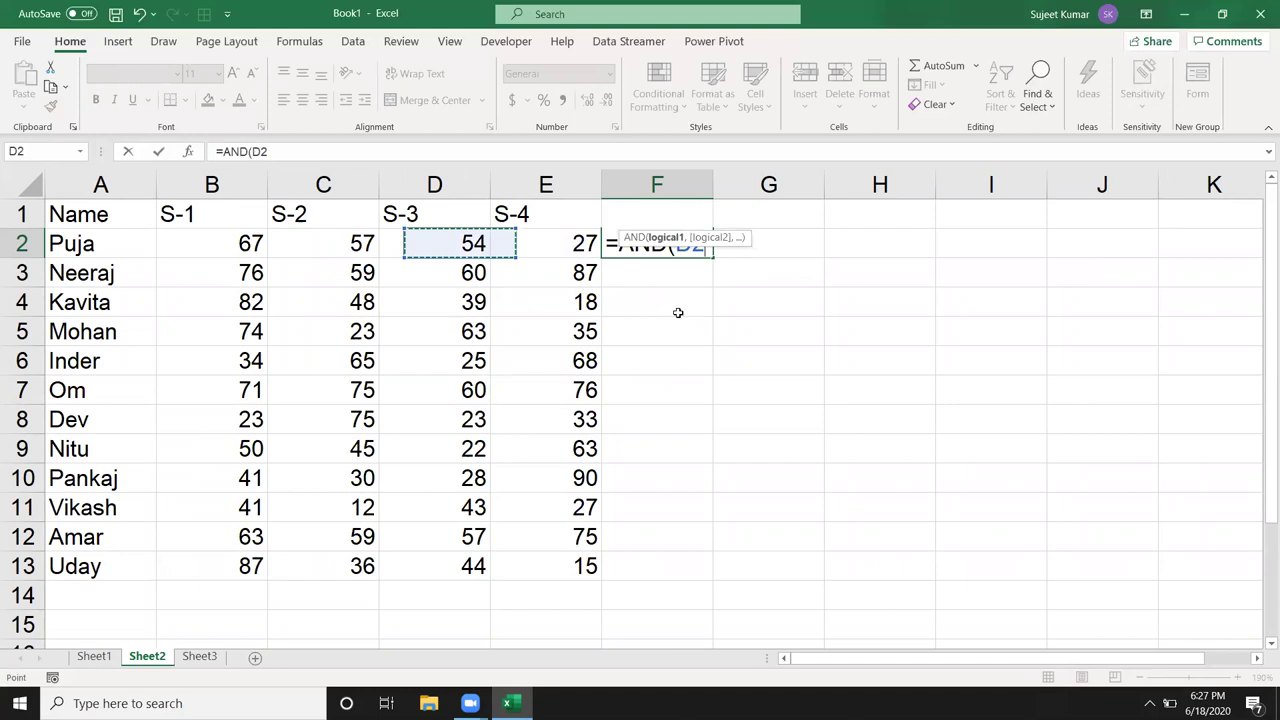
pyautogui.press('Left')
pyautogui.press('Left')
pyautogui.write('>')
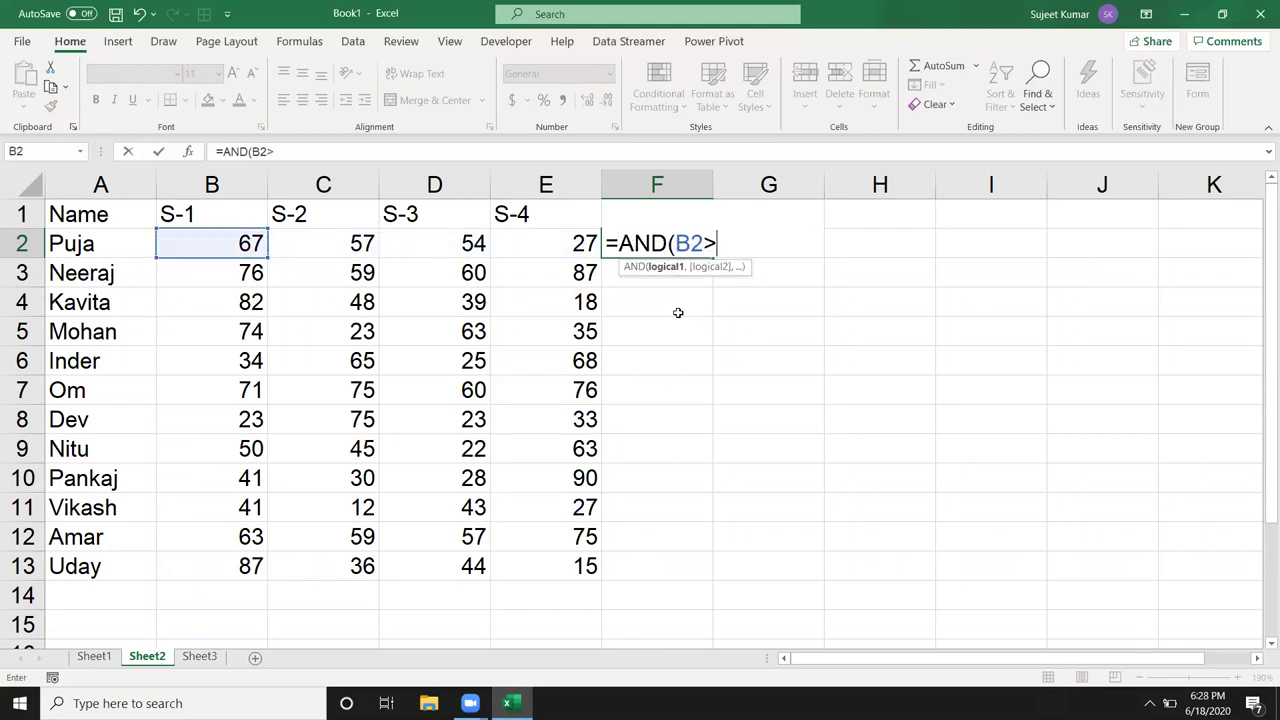
pyautogui.write('=30,')
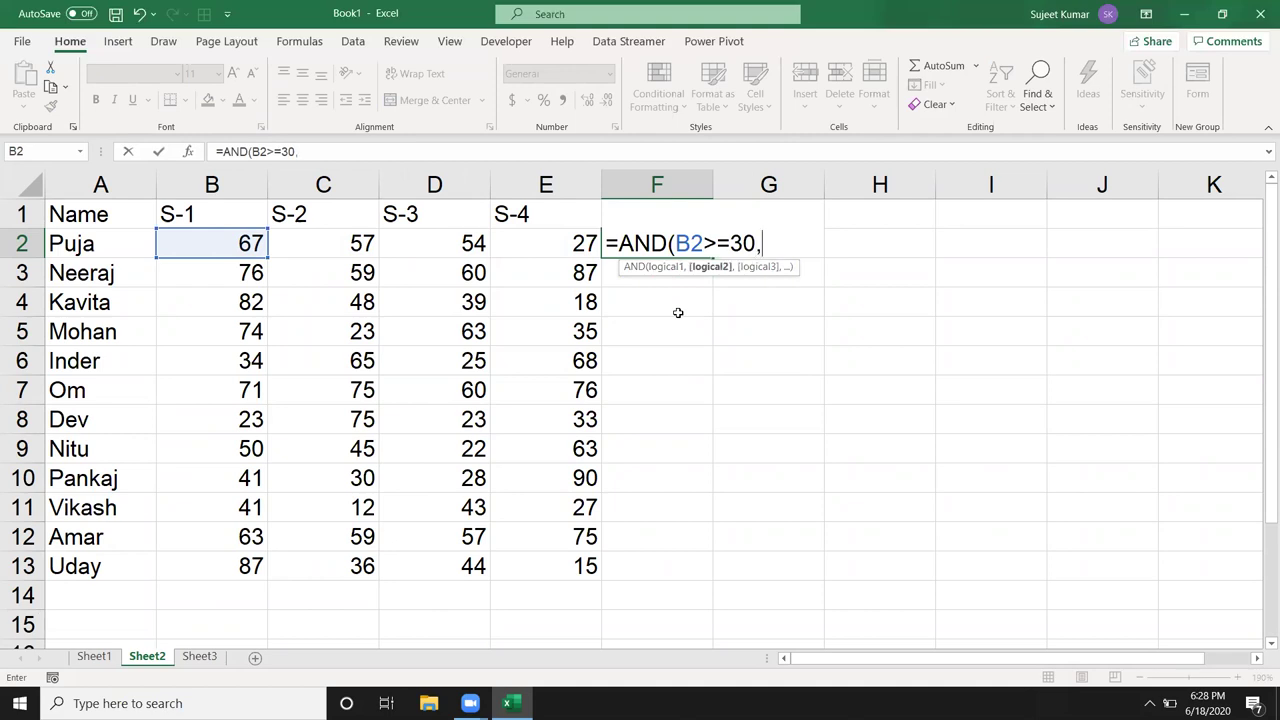
# Complete the AND with C2>=30, D2>=30 and E2>=30, returning FALSE.
pyautogui.press('Left')
pyautogui.press('Left')
pyautogui.press('Left')
pyautogui.write('>=30')
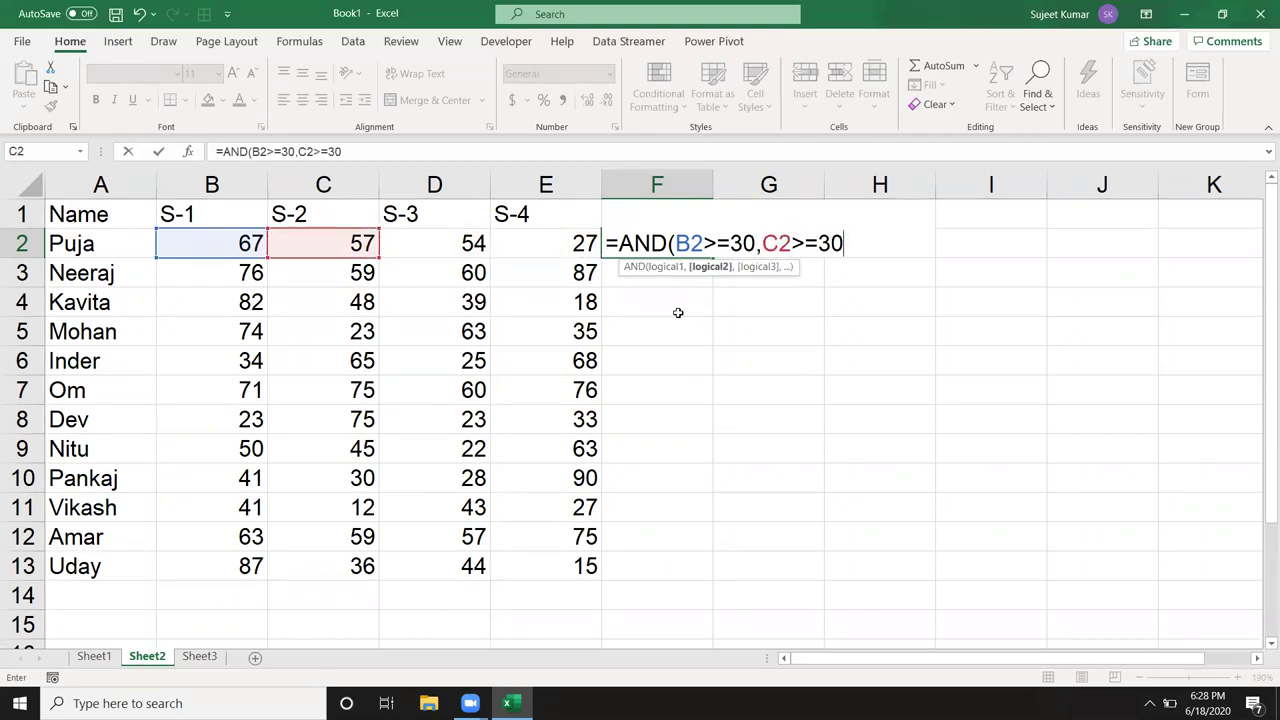
pyautogui.write(',')
pyautogui.press('Left')
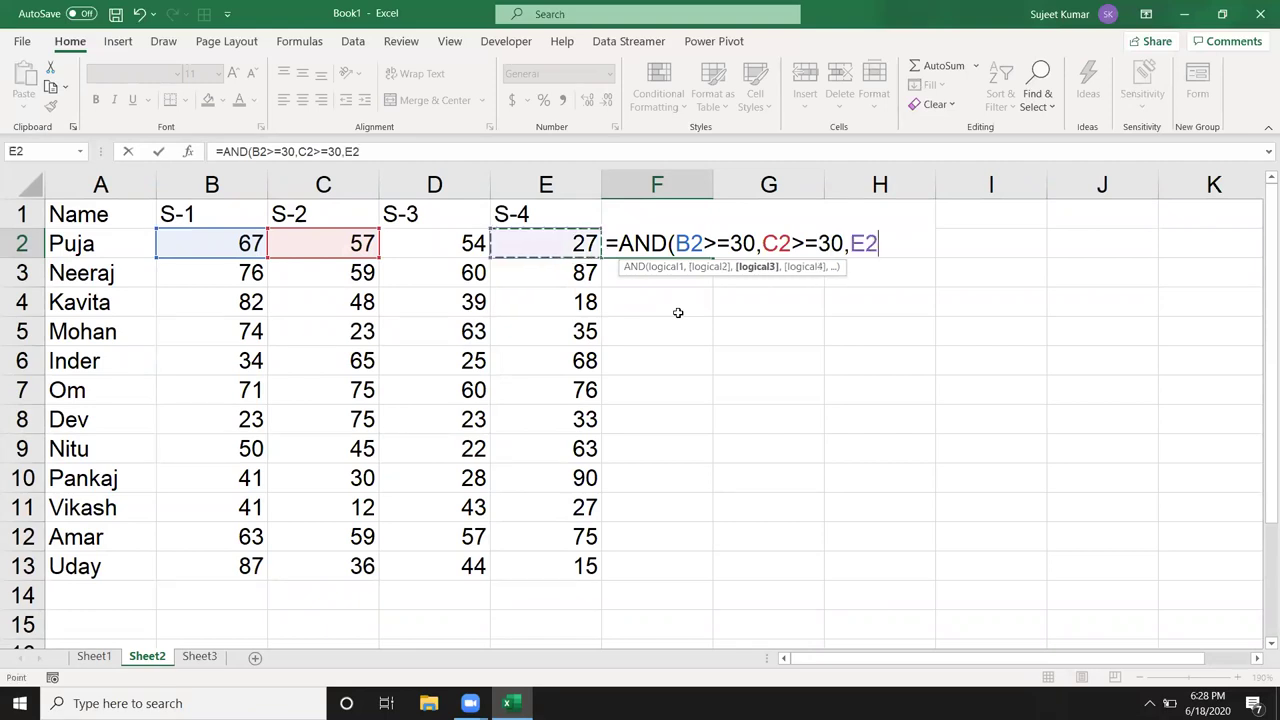
pyautogui.press('Left')
pyautogui.write('>=30,')
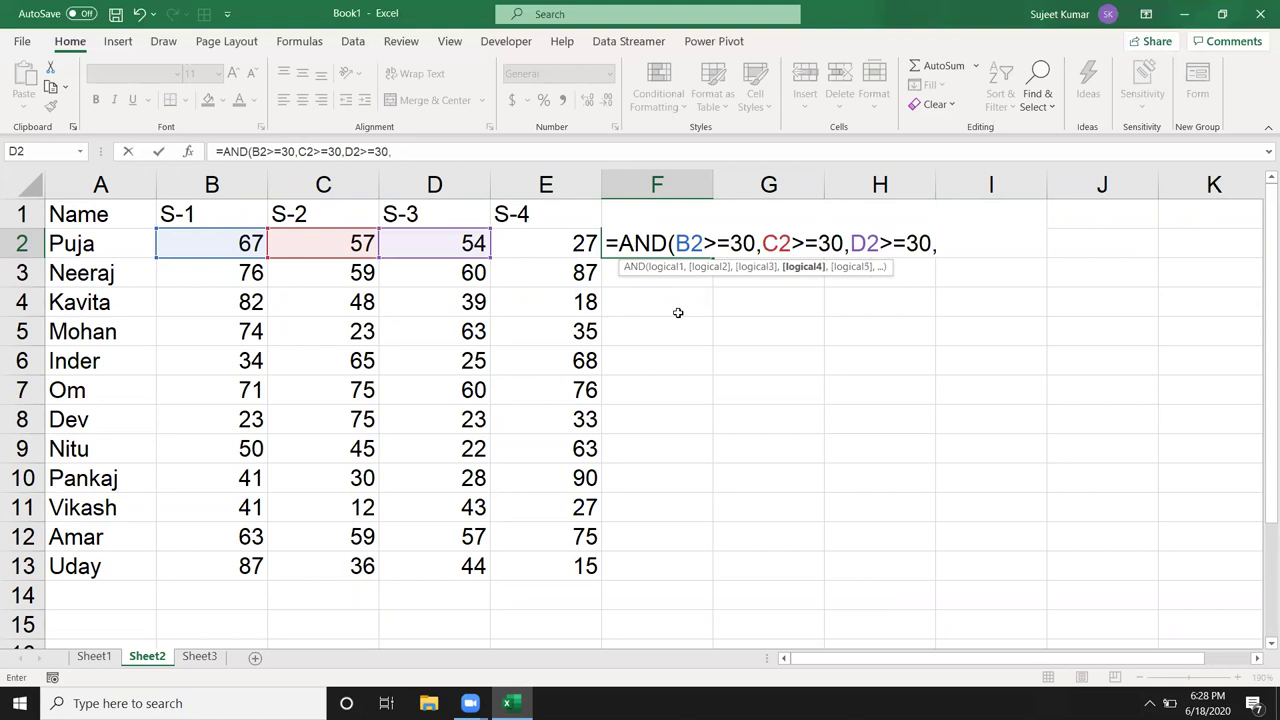
pyautogui.press('Left')
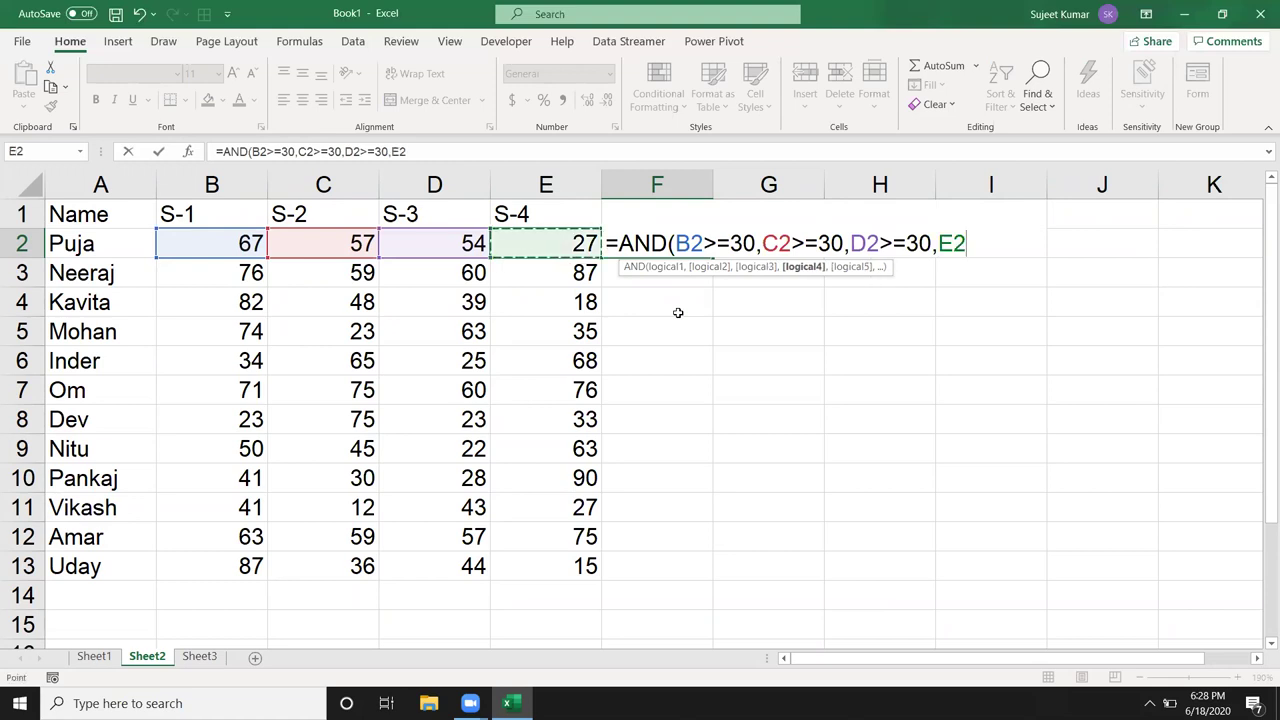
pyautogui.write('>=30)')
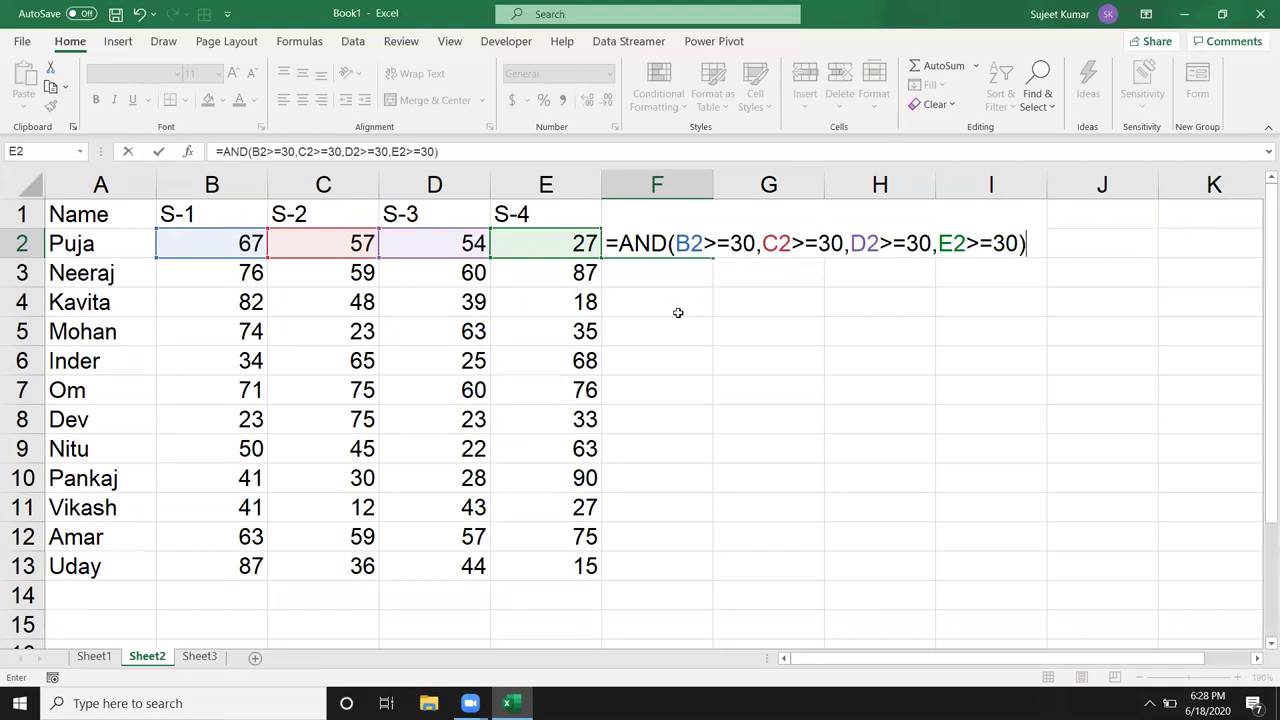
pyautogui.press('Return')
pyautogui.press('Up')
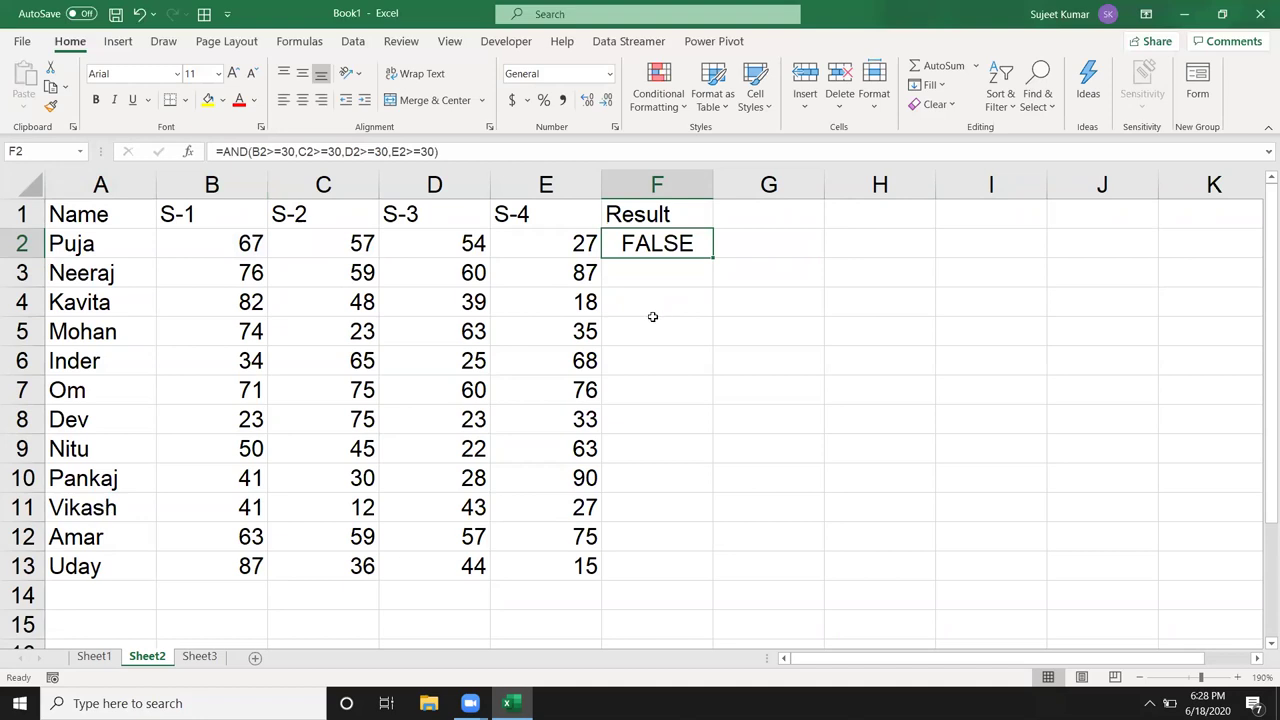
# Wrap the AND test in F2 in an IF returning "Pass" or "Fail".
pyautogui.doubleClick(717, 256)
pyautogui.click(650, 236)
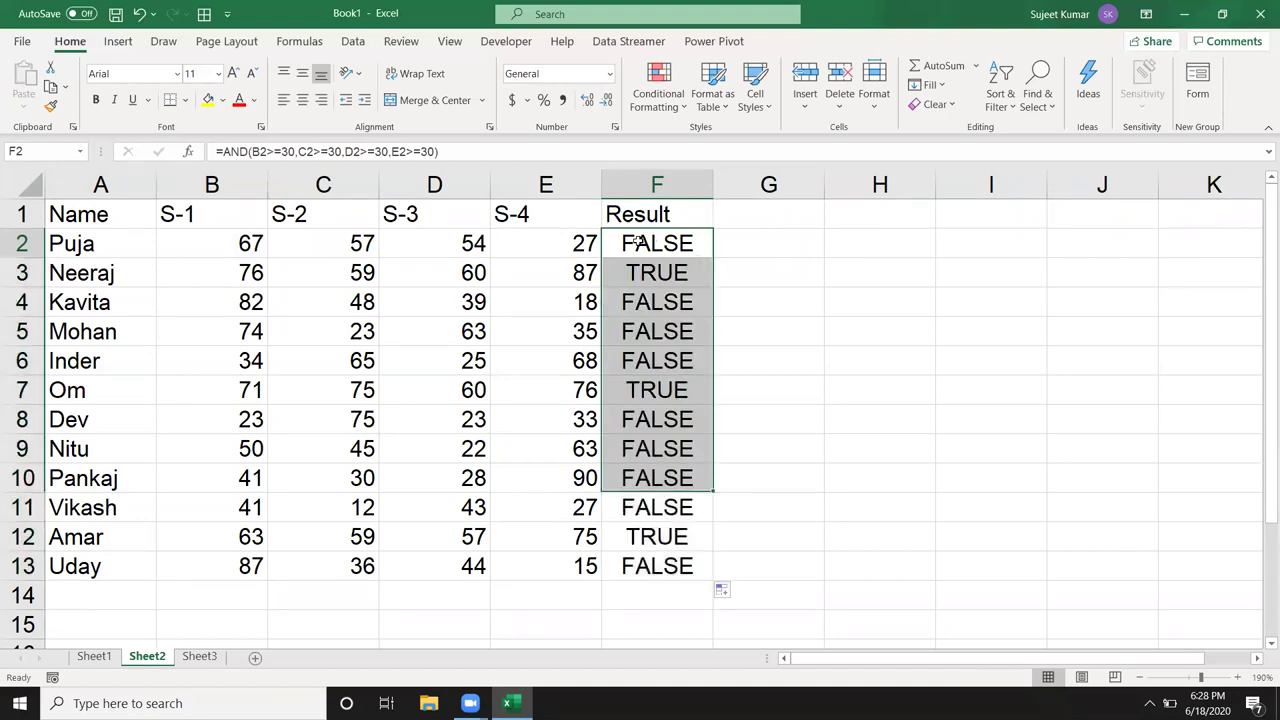
pyautogui.click(222, 151)
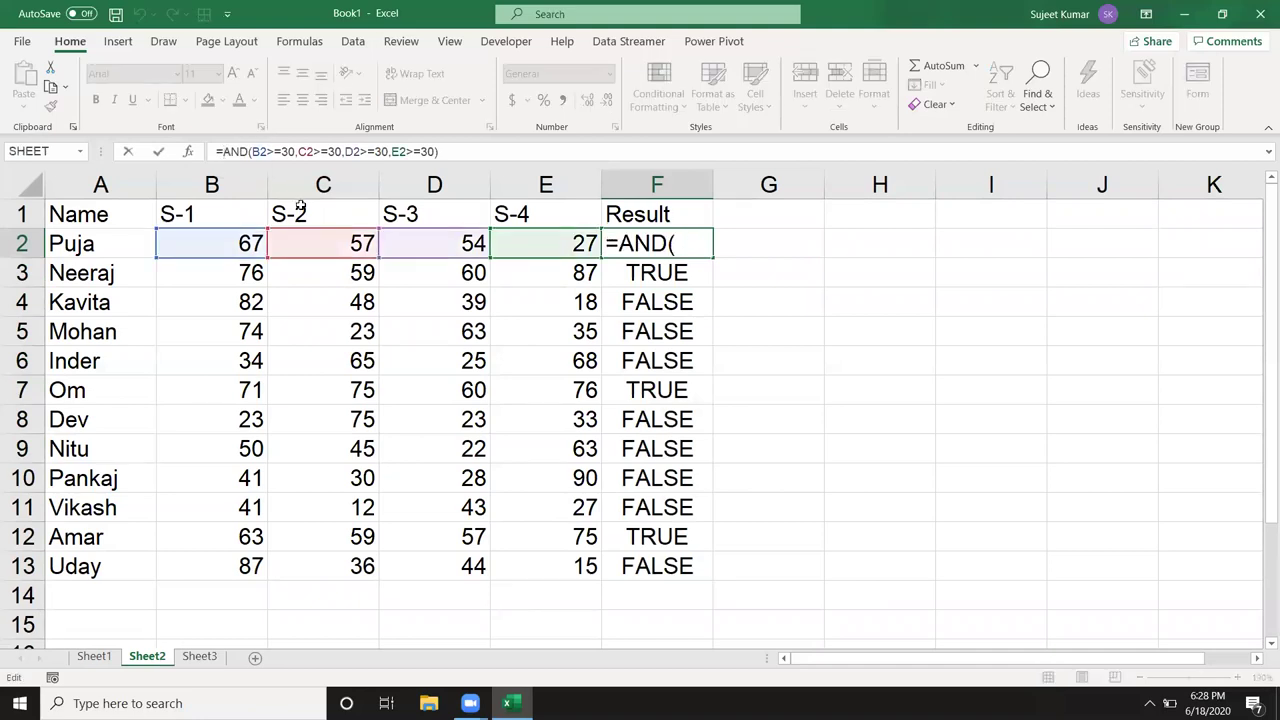
pyautogui.write('if')
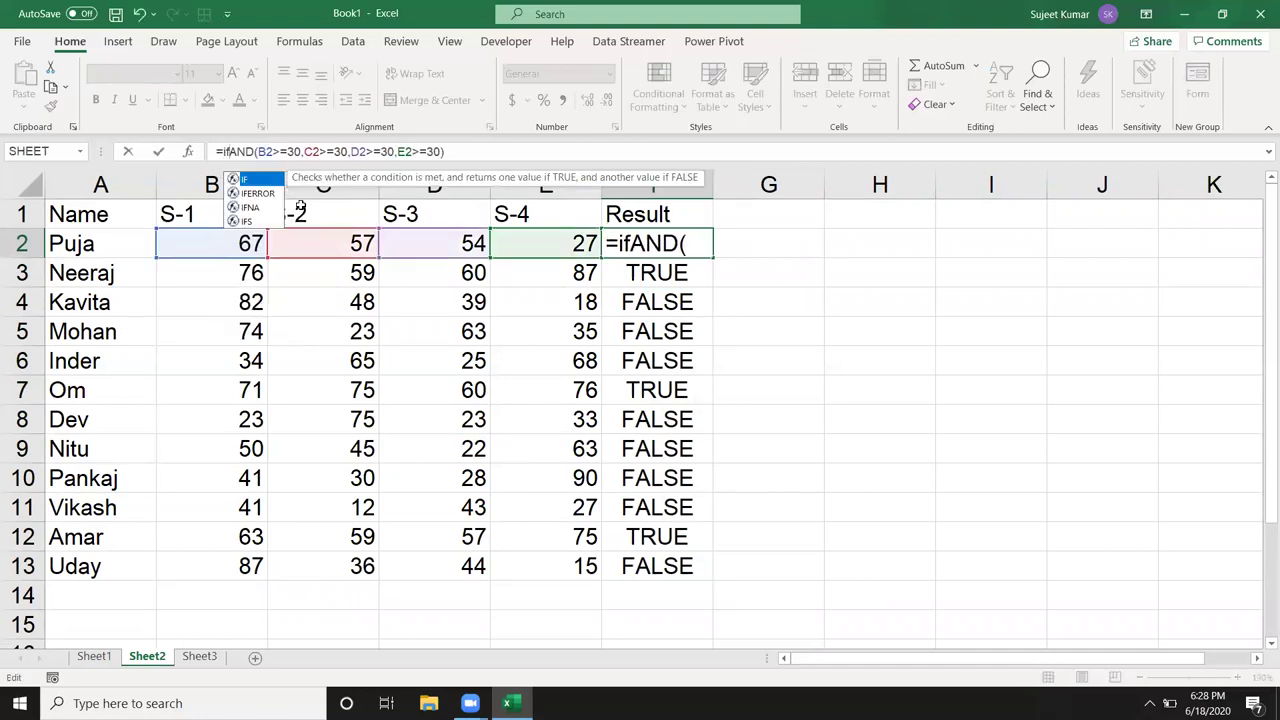
pyautogui.press('Tab')
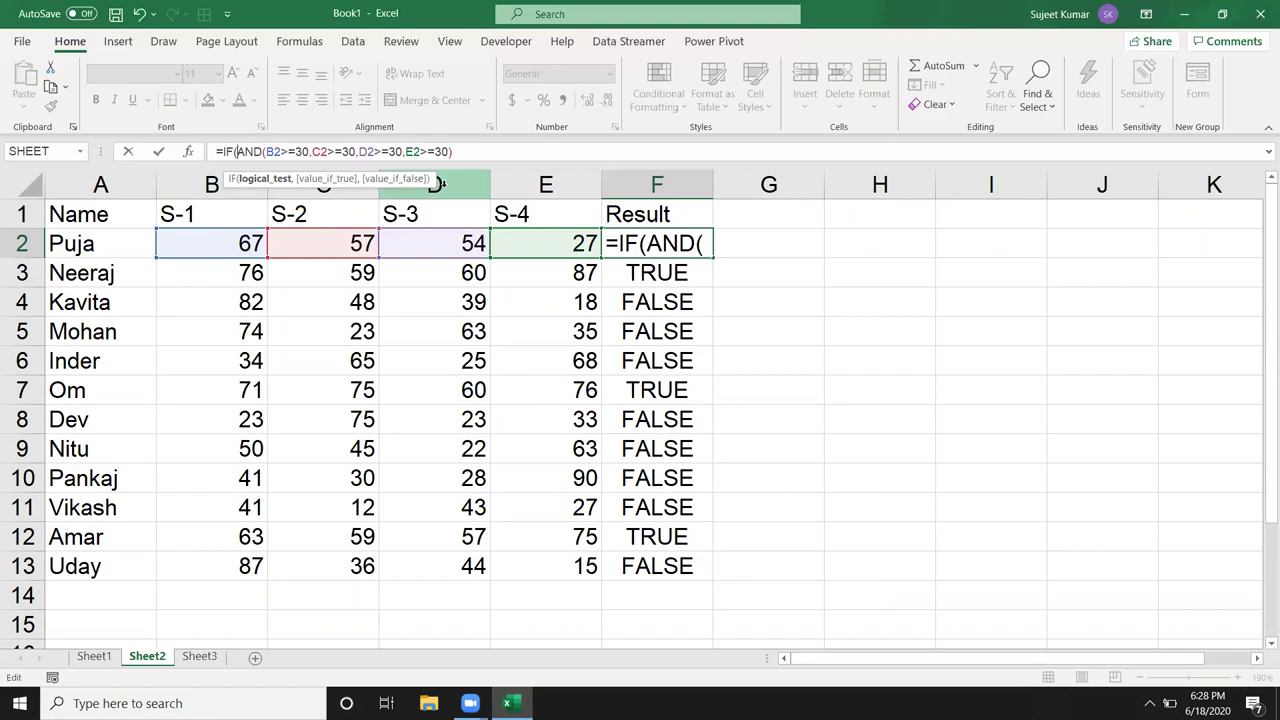
pyautogui.click(472, 153)
pyautogui.write(',"Pass')
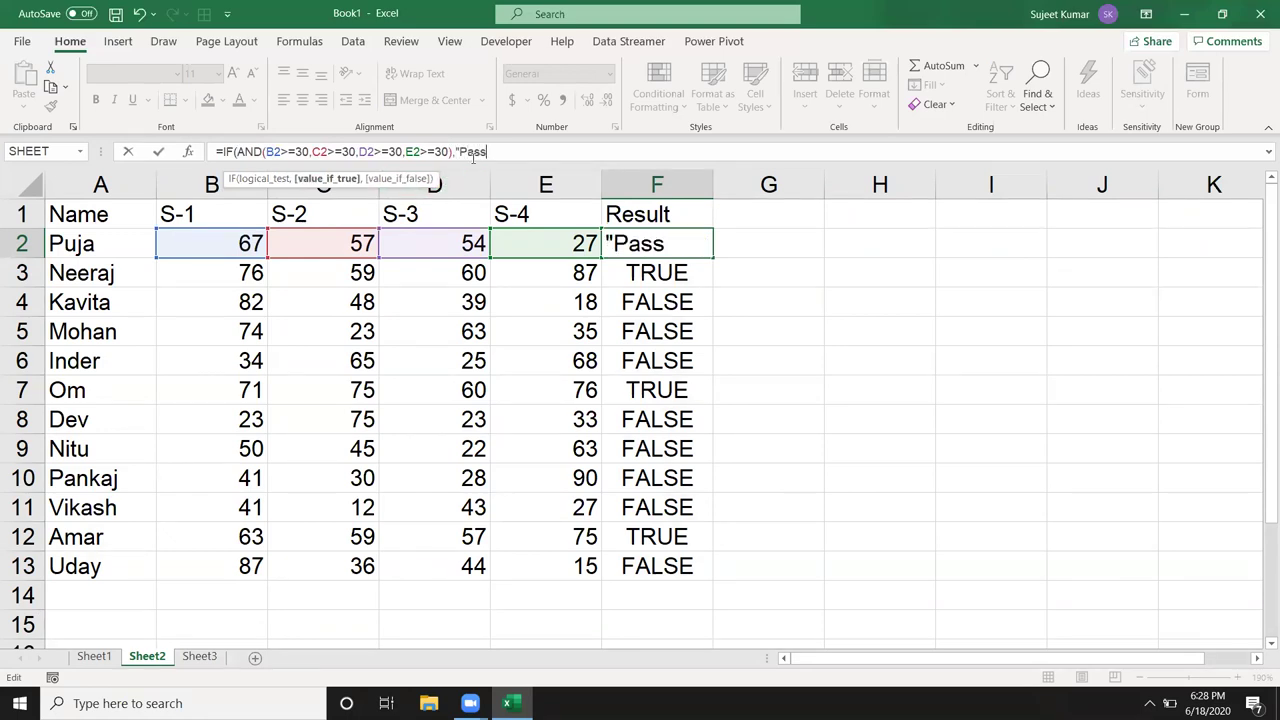
pyautogui.write('","Fail"')
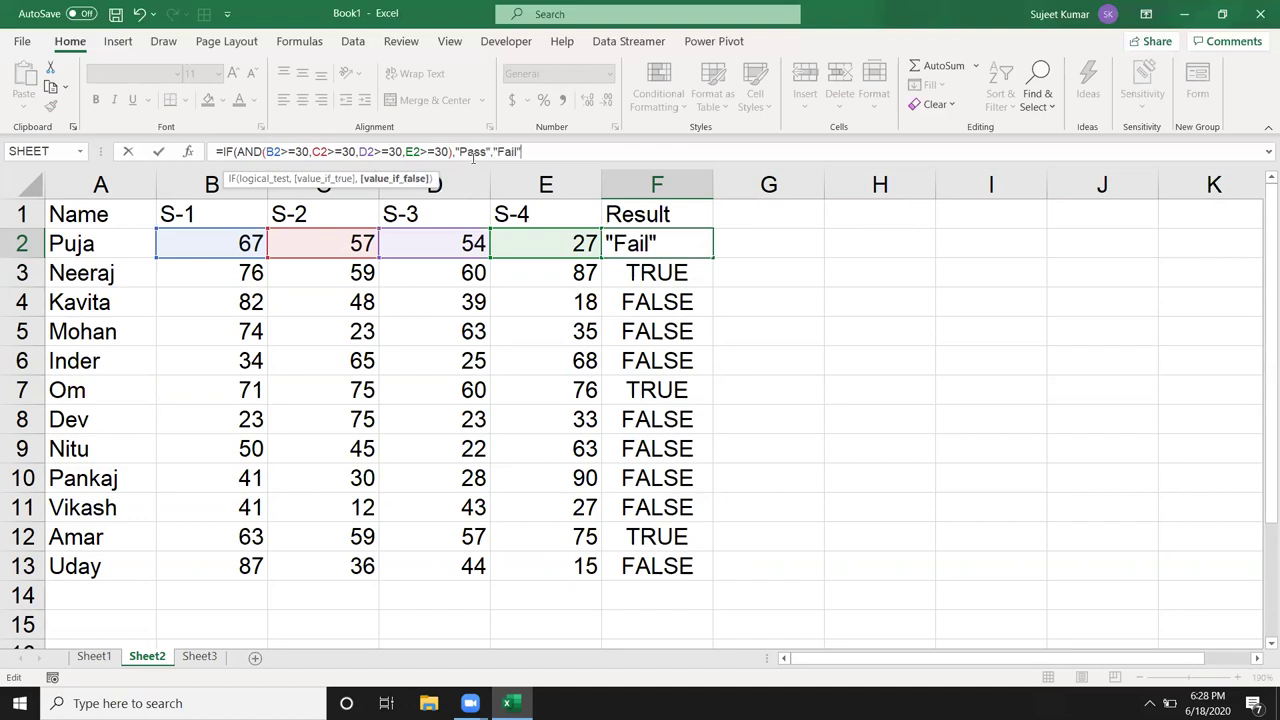
pyautogui.write(')')
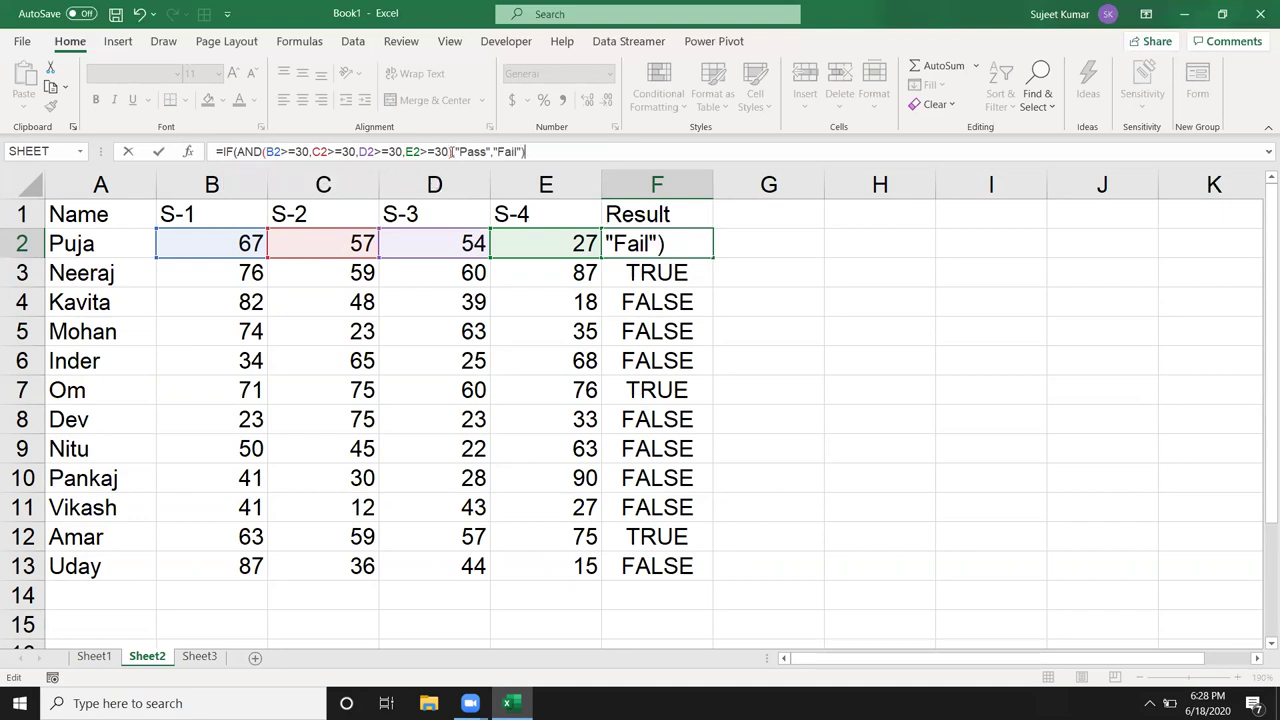
# Finalize the Pass/Fail formula in F2 and fill it down to F13.
pyautogui.click(451, 151)
pyautogui.write('=')
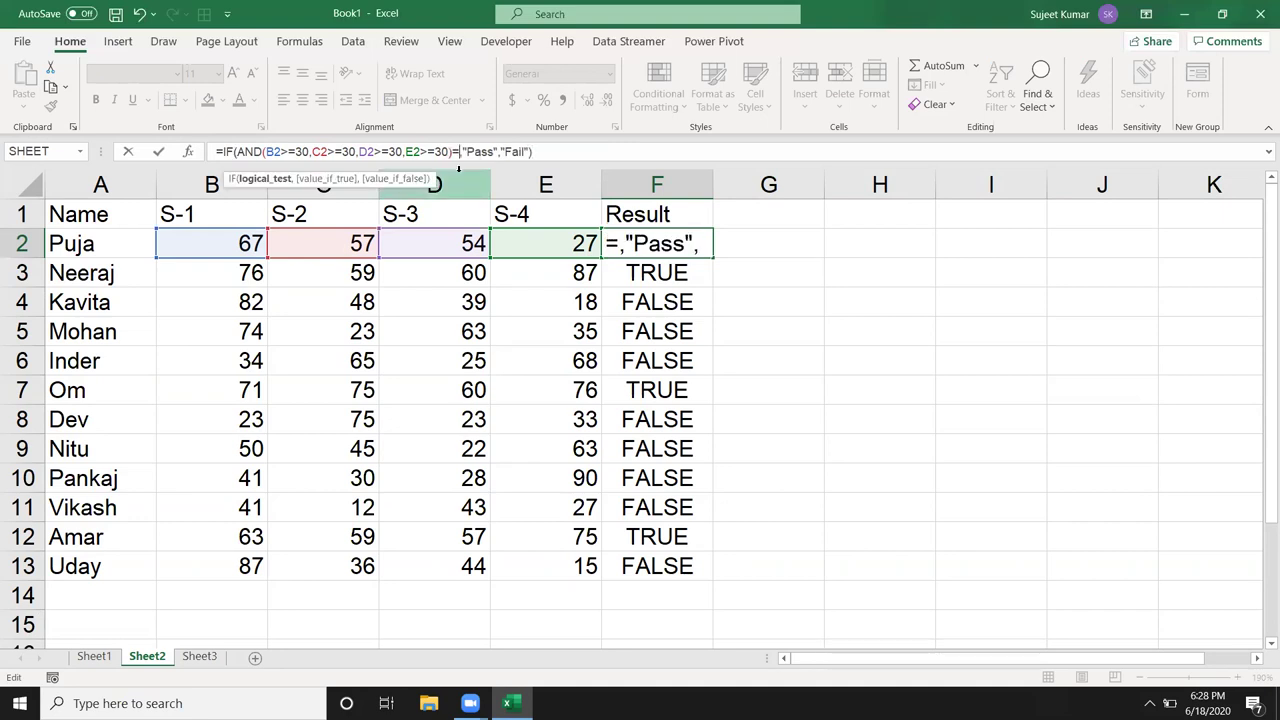
pyautogui.write('tr')
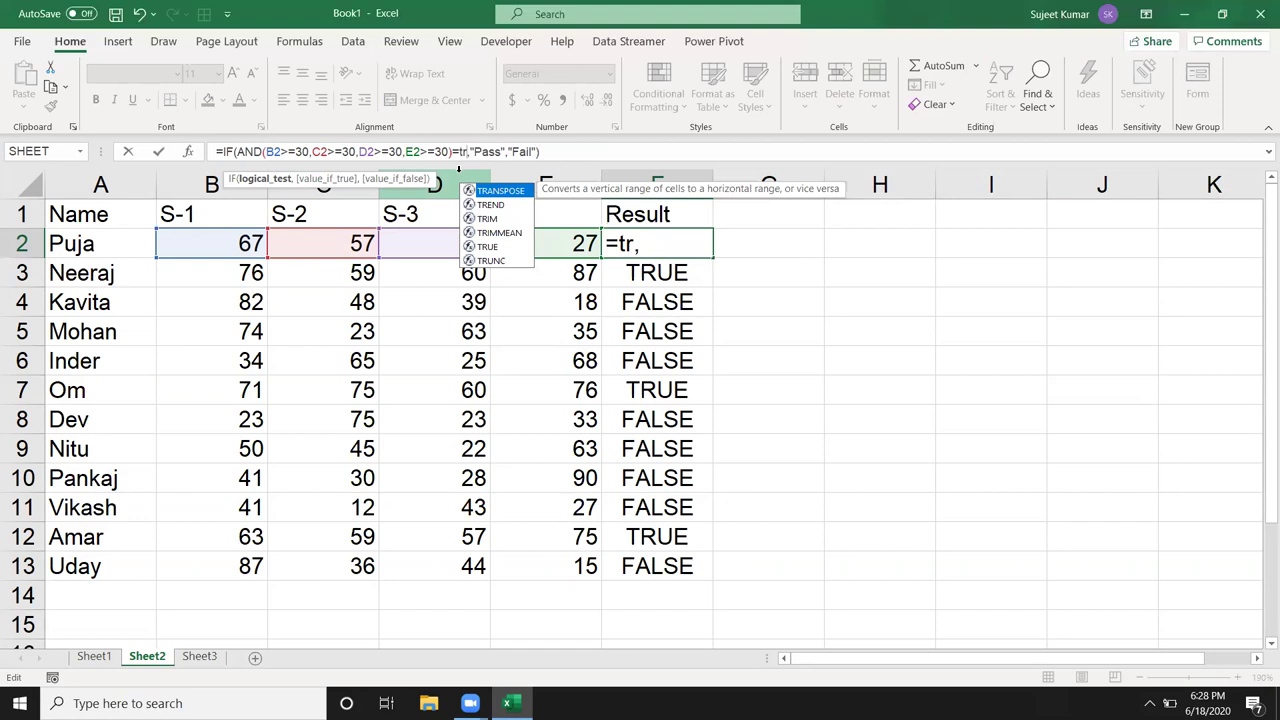
pyautogui.press('Down')
pyautogui.press('Down')
pyautogui.press('Down')
pyautogui.press('Down')
pyautogui.press('Tab')
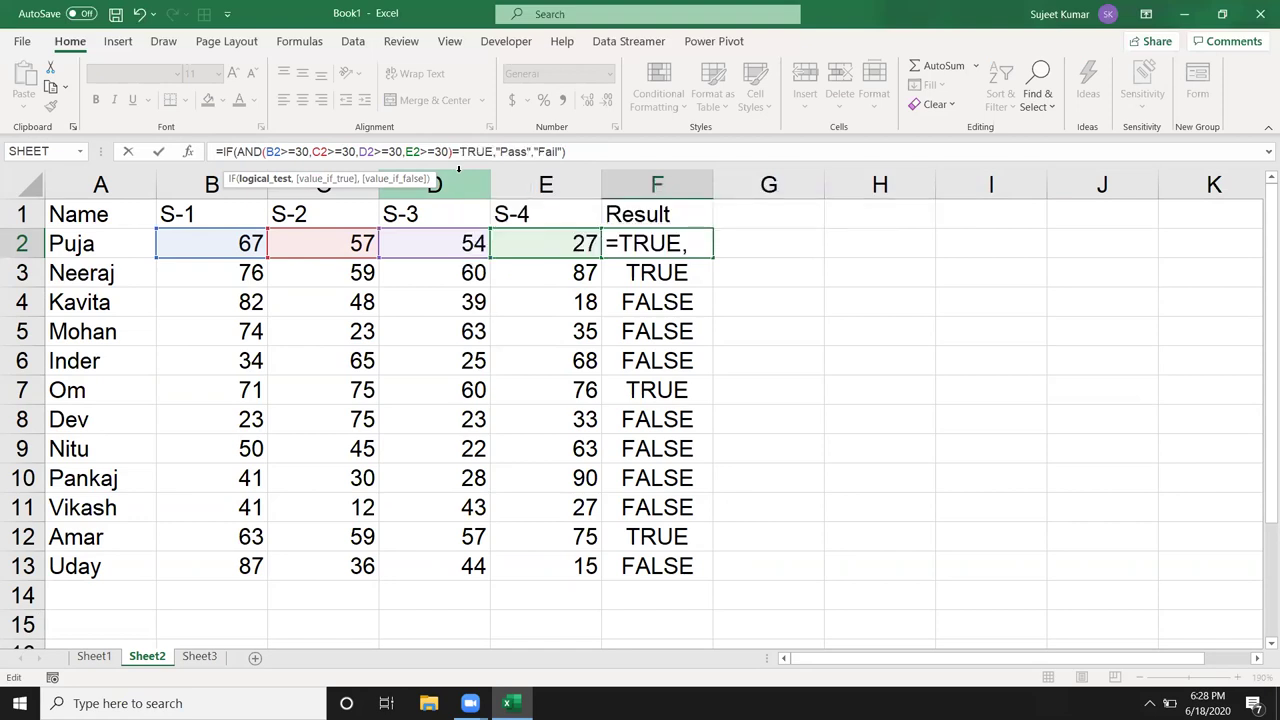
pyautogui.press('BackSpace')
pyautogui.press('BackSpace')
pyautogui.press('BackSpace')
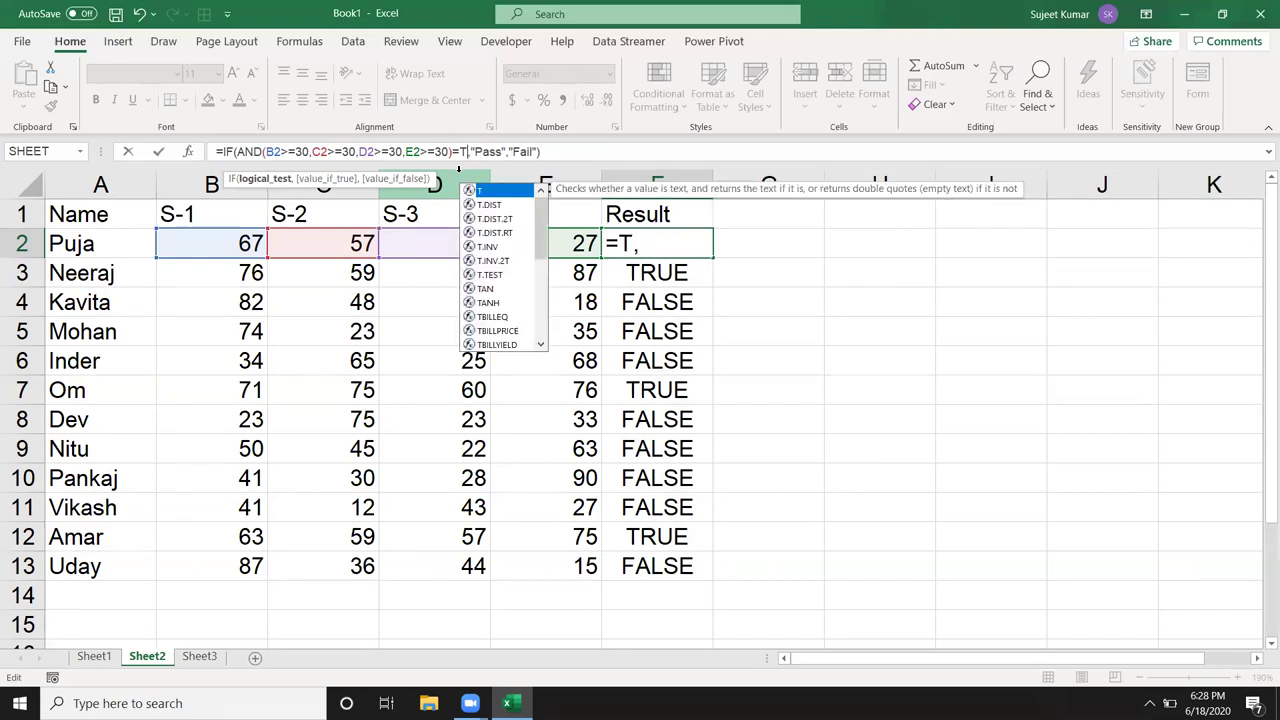
pyautogui.press('BackSpace')
pyautogui.press('BackSpace')
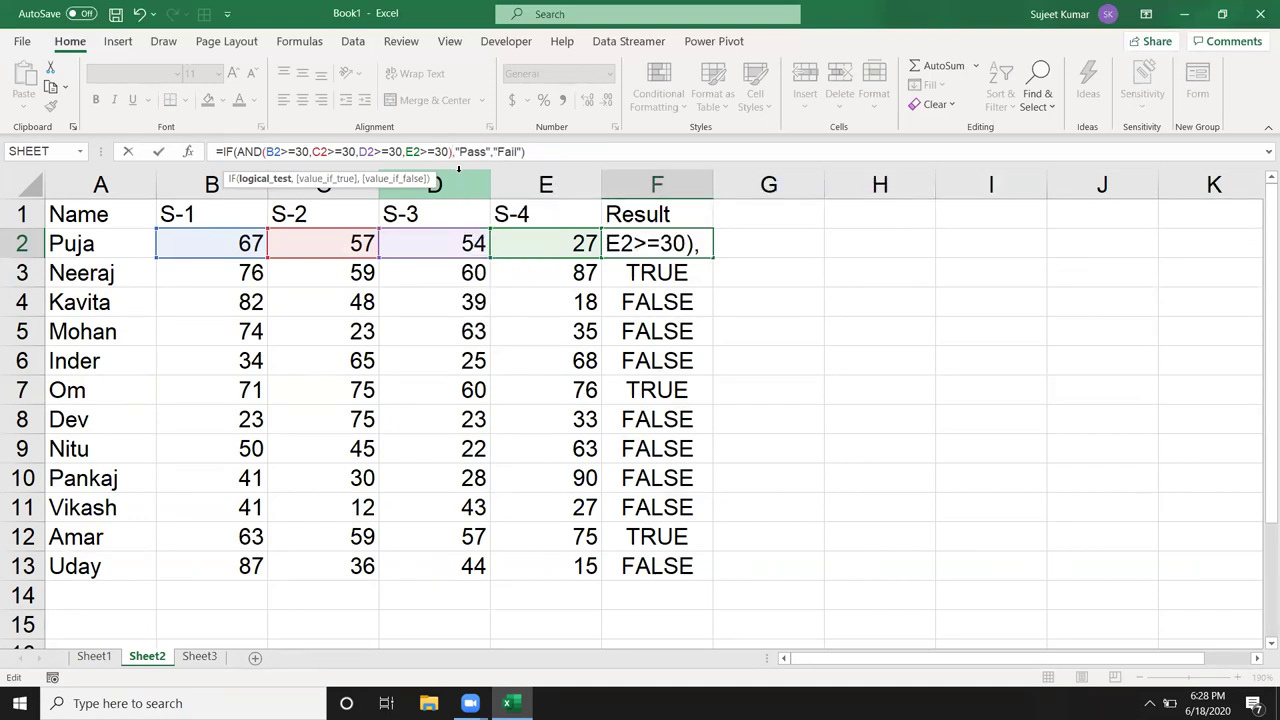
pyautogui.press('Return')
pyautogui.press('Up')
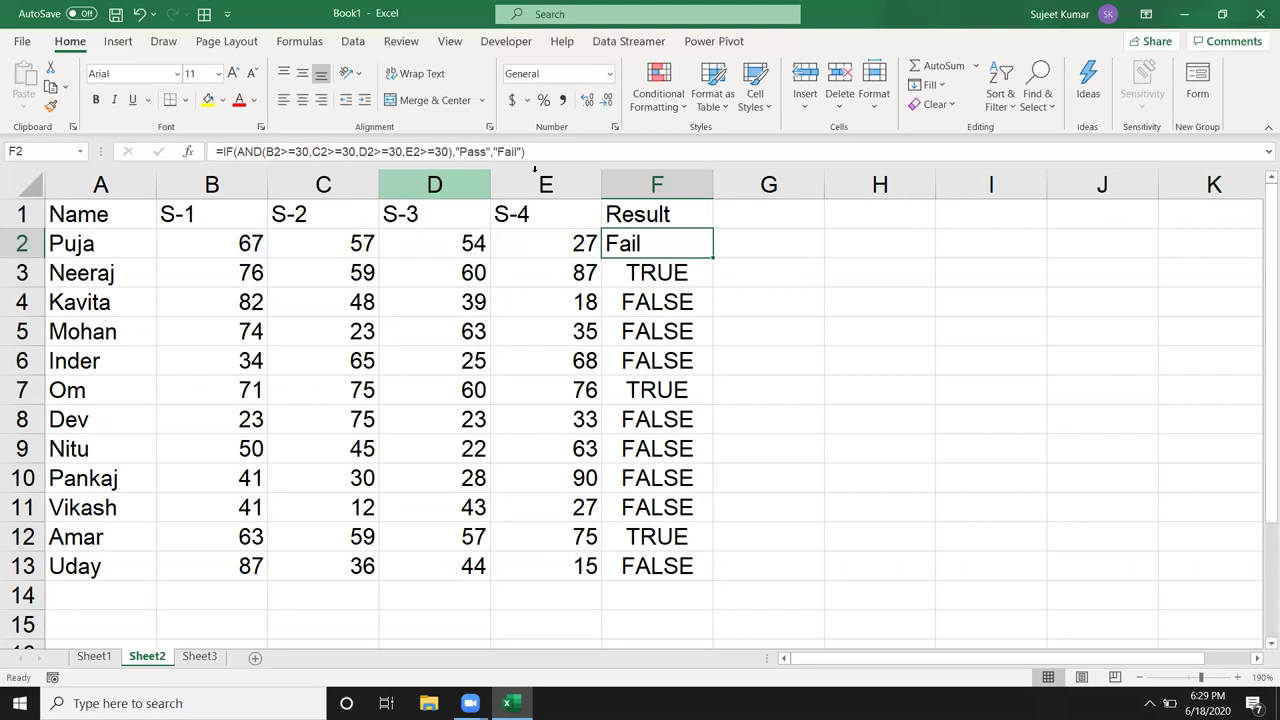
pyautogui.doubleClick(711, 260)
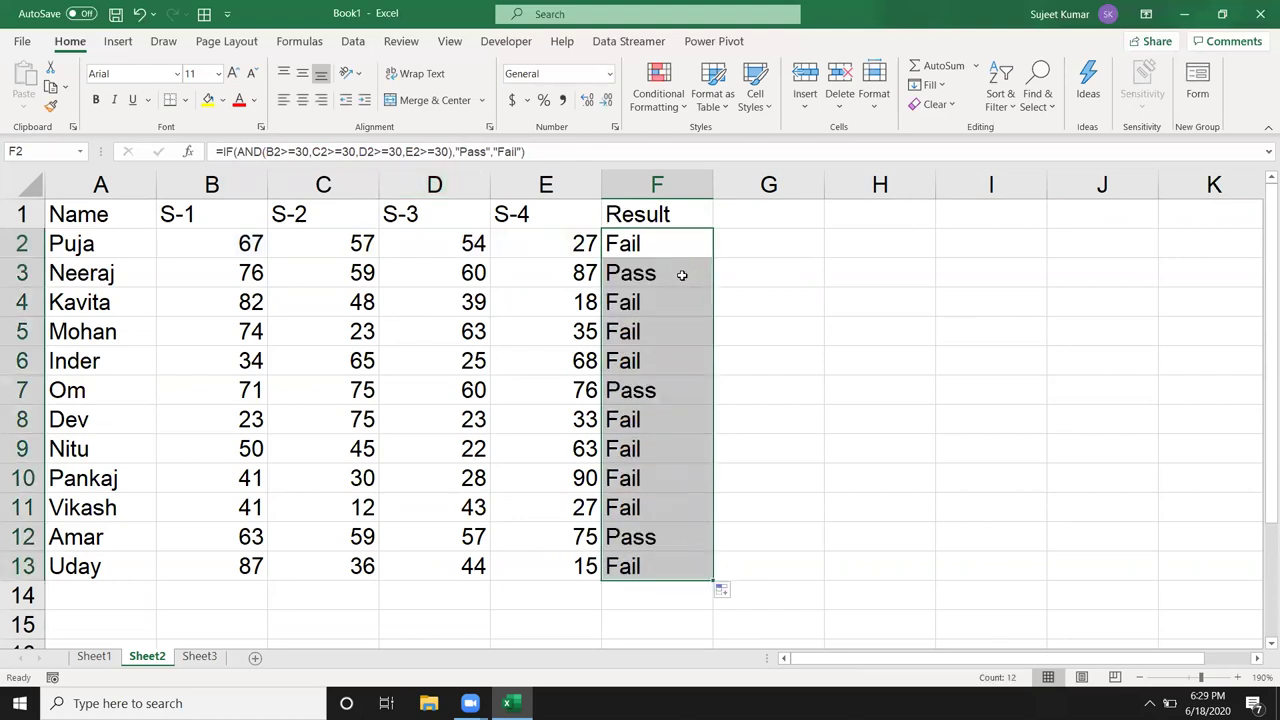
# On Sheet3, label A6 as ID and A7 as Name.
pyautogui.click(200, 657)
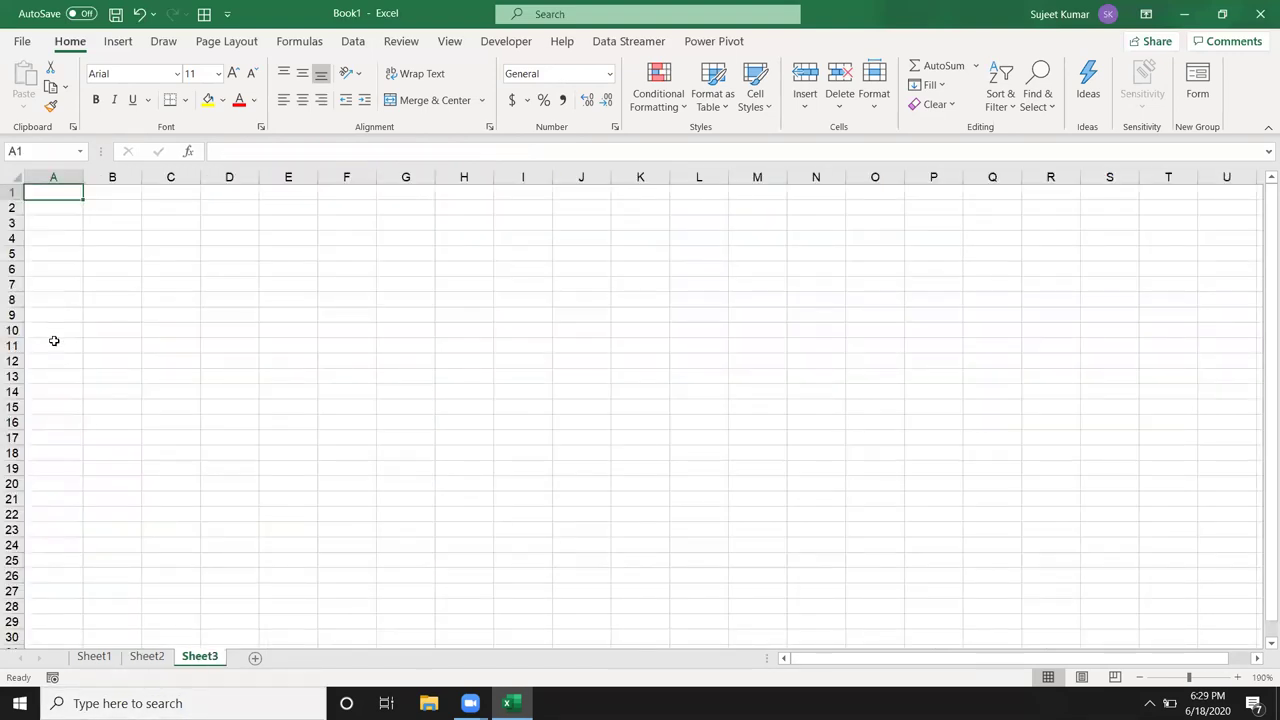
pyautogui.keyDown('ctrl'); pyautogui.scroll(3, 169, 578); pyautogui.keyUp('ctrl')
pyautogui.keyDown('ctrl'); pyautogui.scroll(2, 63, 389); pyautogui.keyUp('ctrl')
pyautogui.click(73, 355)
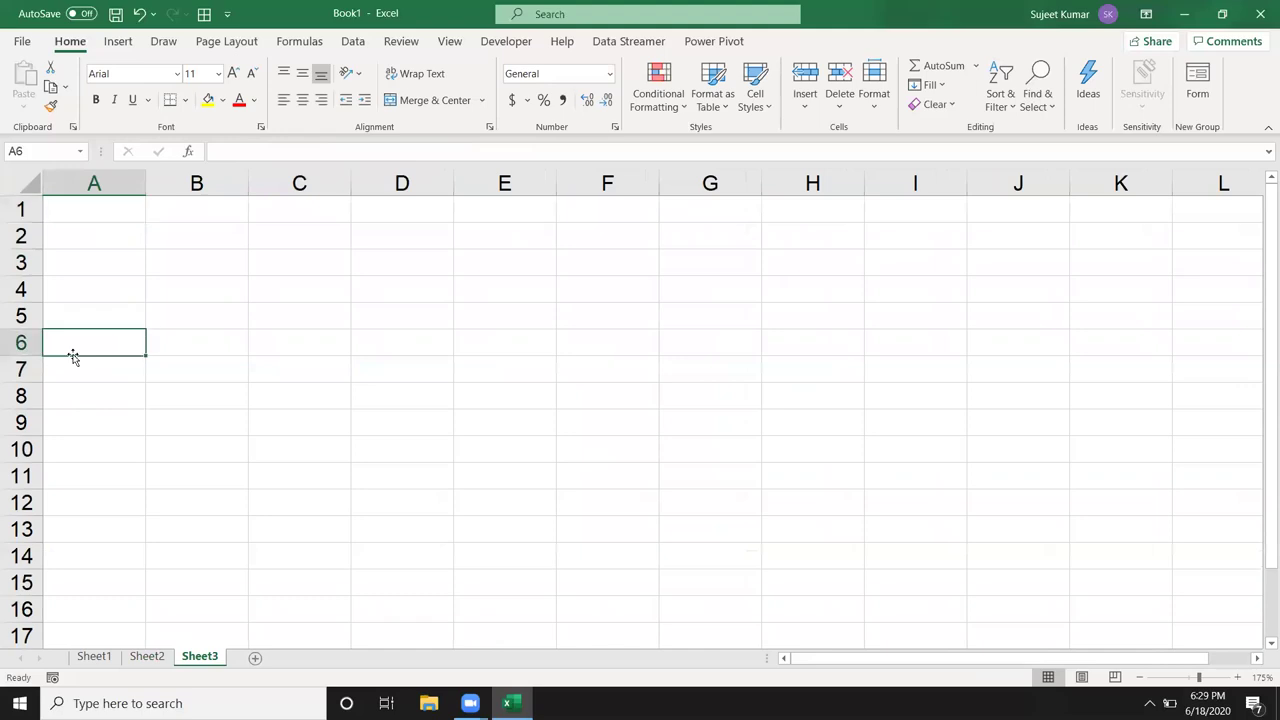
pyautogui.doubleClick(73, 355)
pyautogui.write('ID')
pyautogui.press('Return')
pyautogui.write('NA')
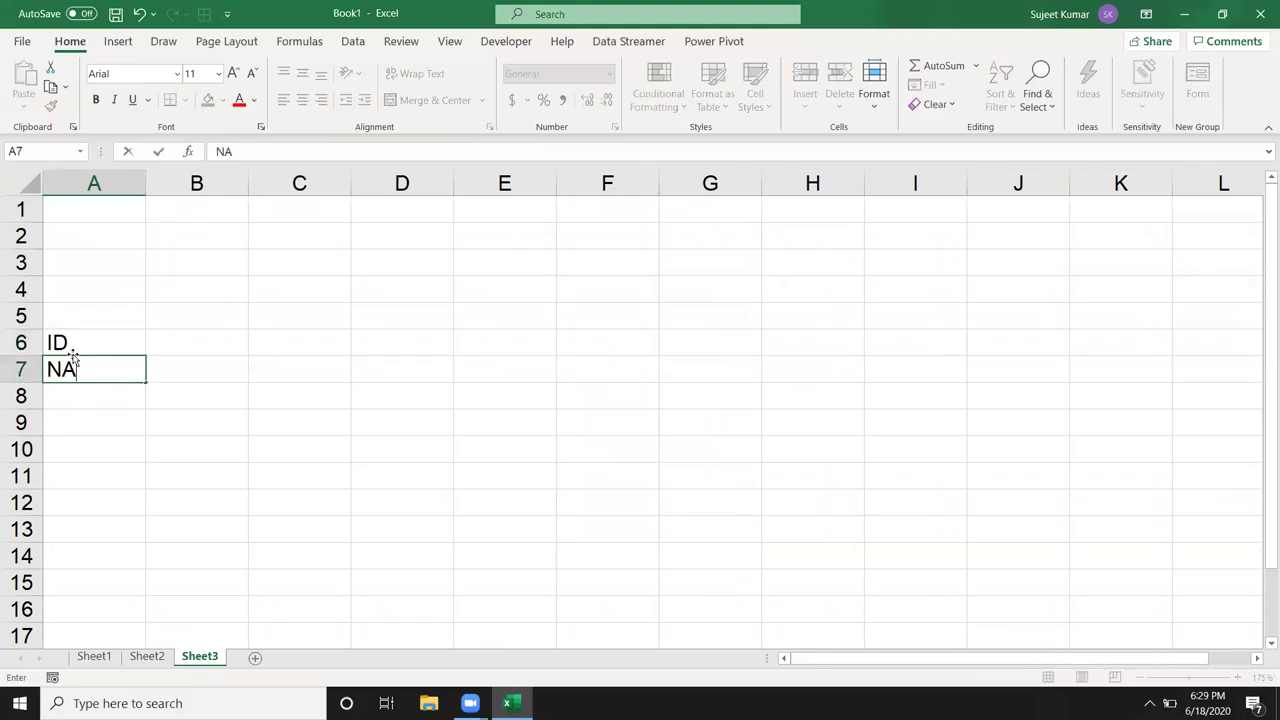
pyautogui.press('BackSpace')
pyautogui.write('am')
pyautogui.write('e')
pyautogui.press('Tab')
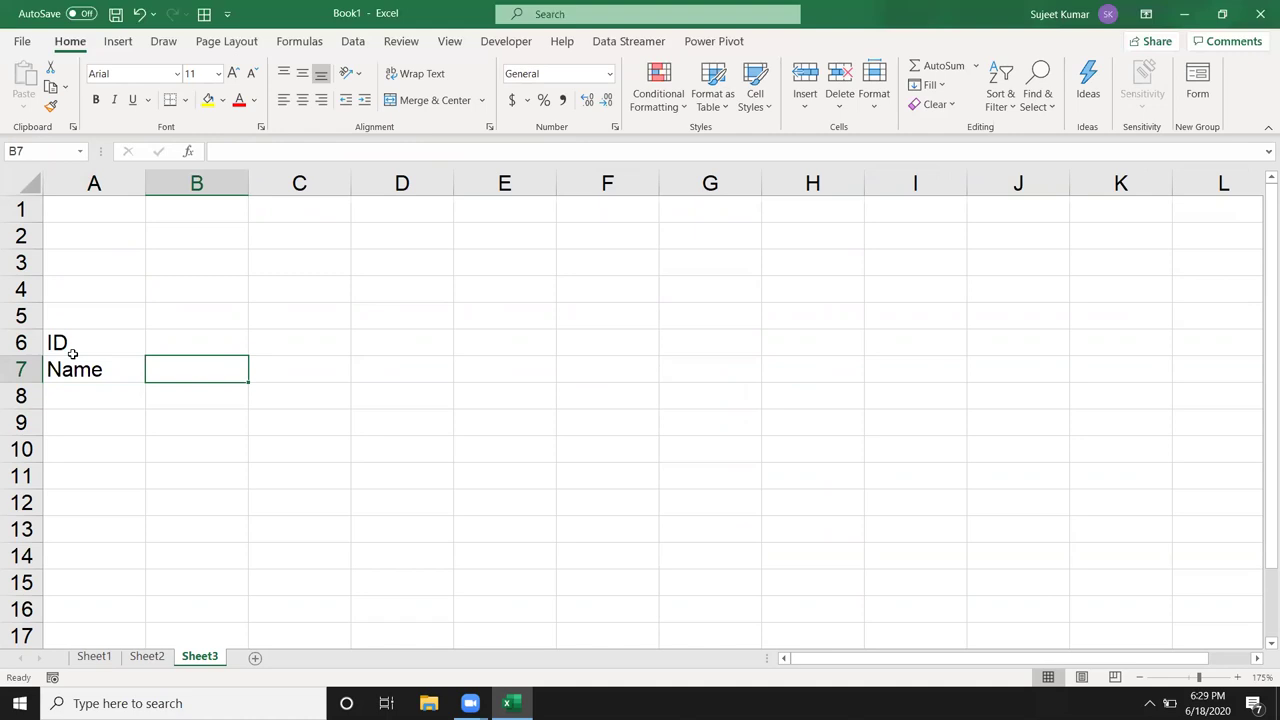
# Add headings PAN, DL and PASS in B7:D7.
pyautogui.write('MA')
pyautogui.press('BackSpace')
pyautogui.press('BackSpace')
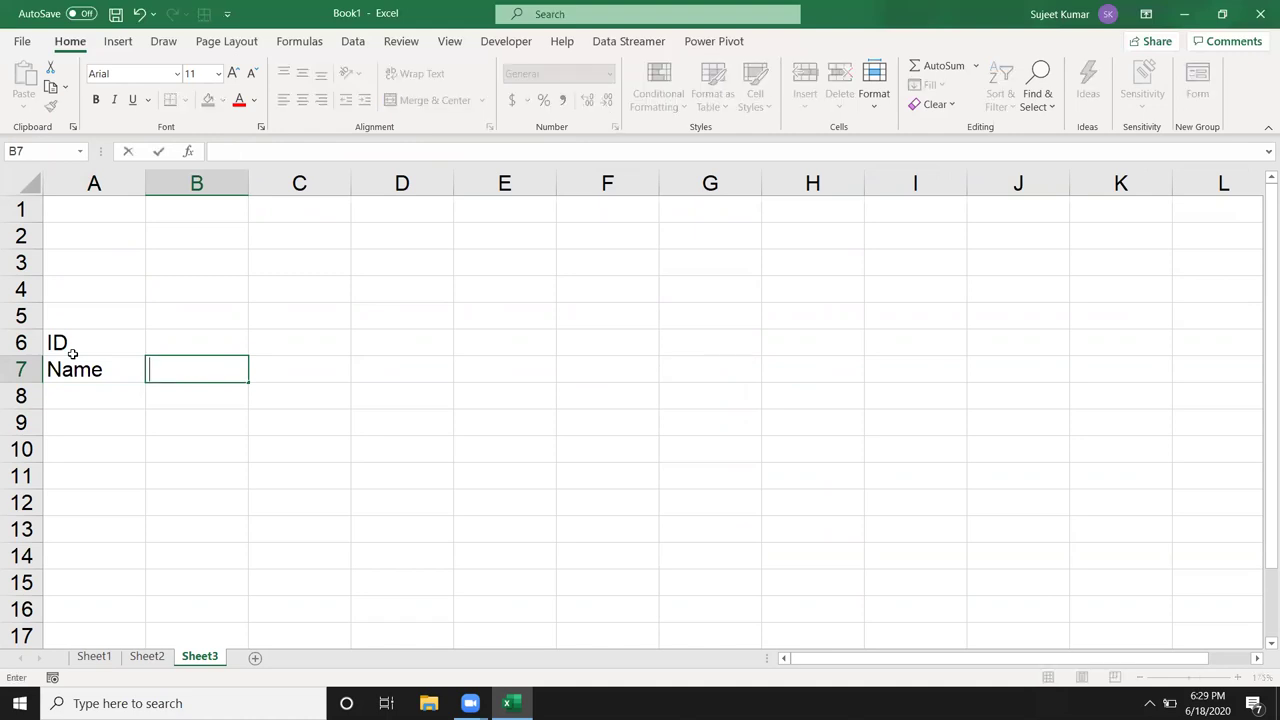
pyautogui.write('PAN')
pyautogui.press('Tab')
pyautogui.write('DL')
pyautogui.press('Tab')
pyautogui.write('{')
pyautogui.press('BackSpace')
pyautogui.write('PSDD')
pyautogui.press('BackSpace')
pyautogui.press('BackSpace')
pyautogui.press('BackSpace')
pyautogui.write('ASS')
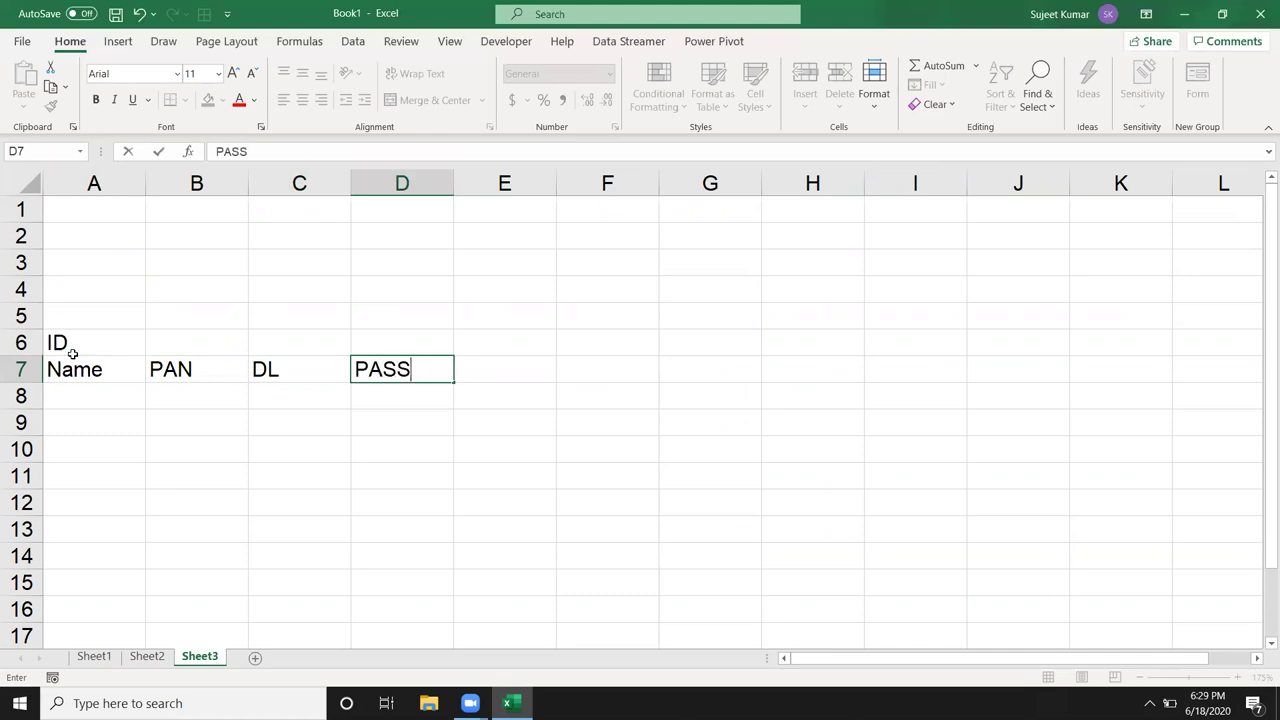
pyautogui.press('Tab')
# Add UID and Staus headings in E7 and F7, then enter the first person's name in A8.
pyautogui.write('UI')
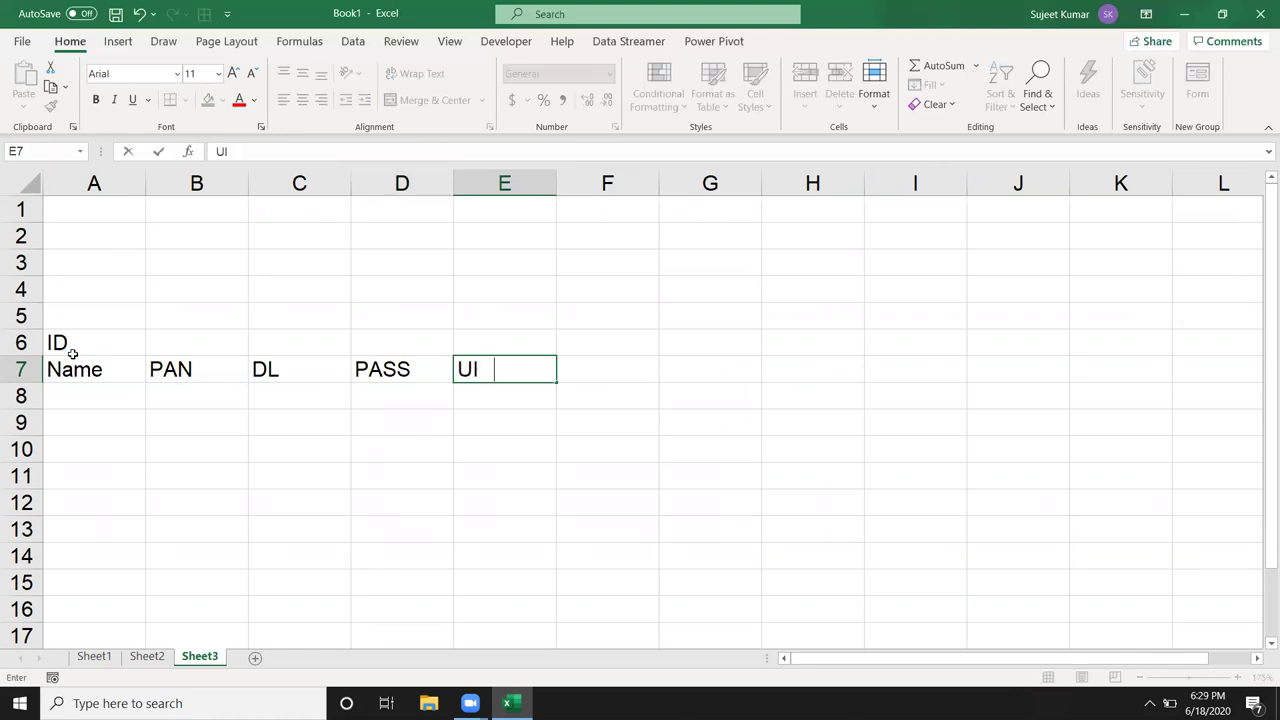
pyautogui.write('D')
pyautogui.press('Return')
pyautogui.press('Right')
pyautogui.press('Right')
pyautogui.press('Right')
pyautogui.press('Right')
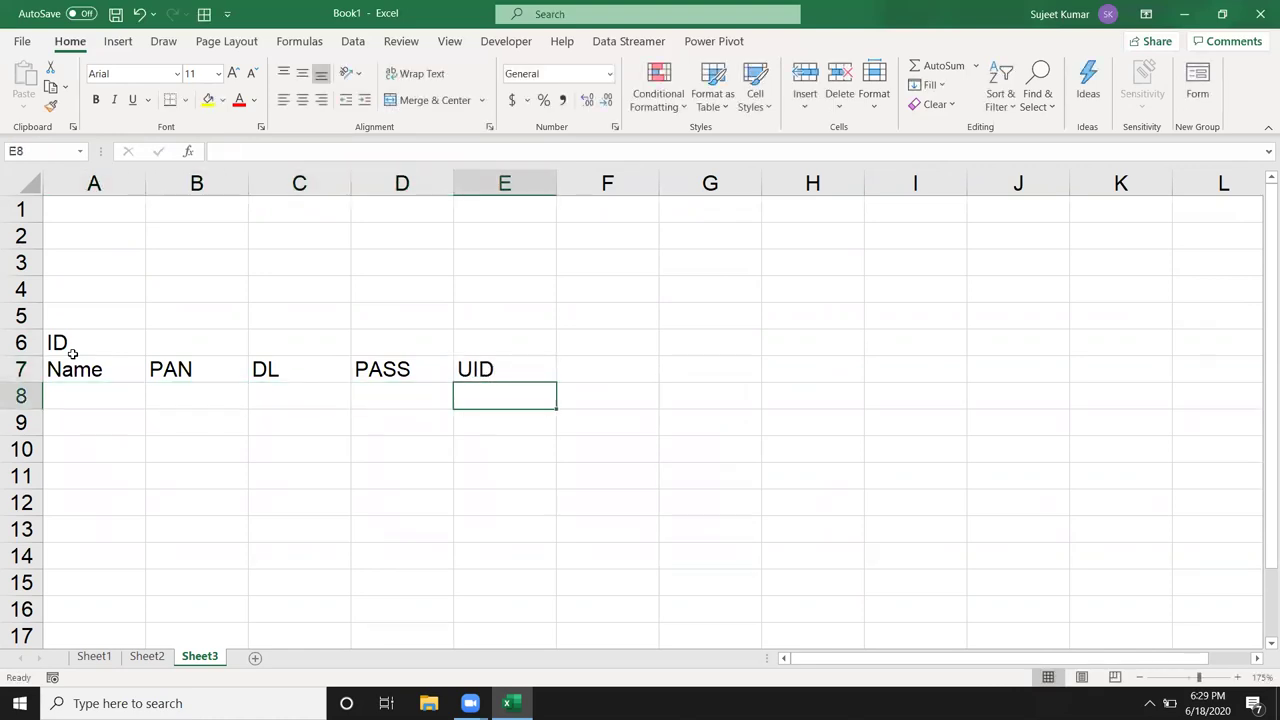
pyautogui.press('Right')
pyautogui.press('Up')
pyautogui.write('Staus')
pyautogui.press('Return')
pyautogui.press('Left')
pyautogui.press('Left')
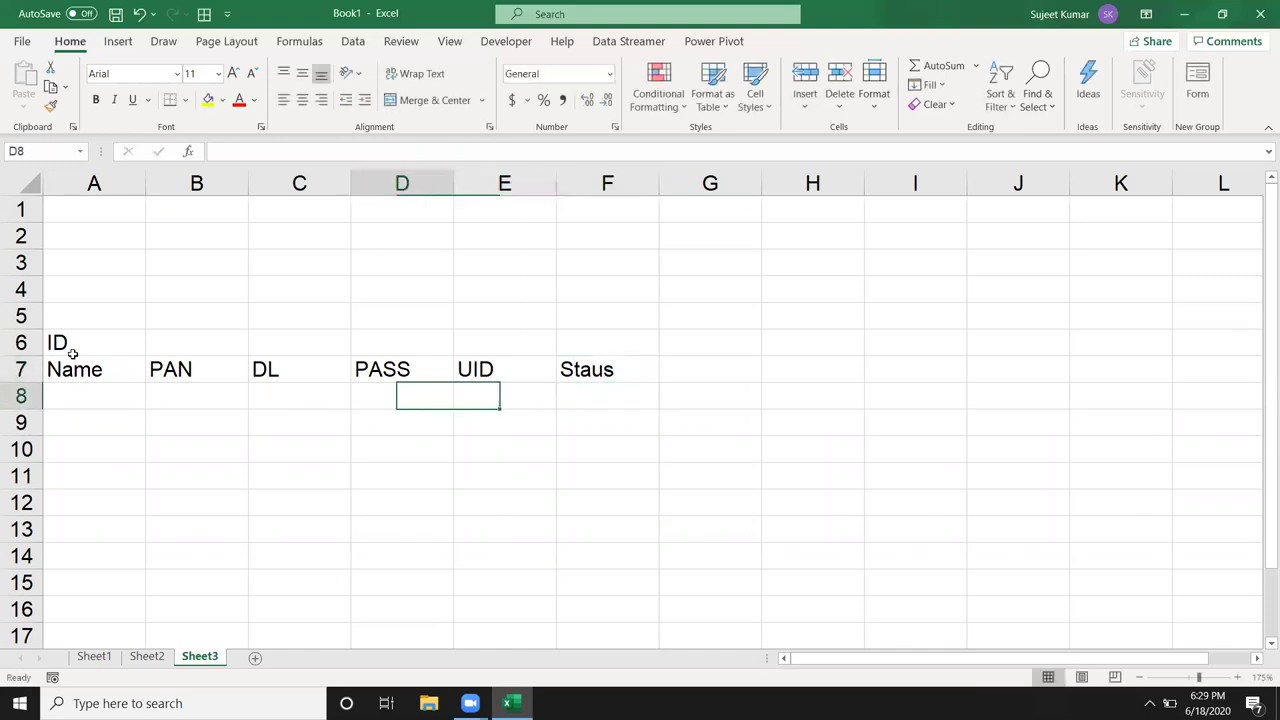
pyautogui.press('Left')
pyautogui.press('Left')
pyautogui.press('Left')
pyautogui.write('Puja')
pyautogui.press('Tab')
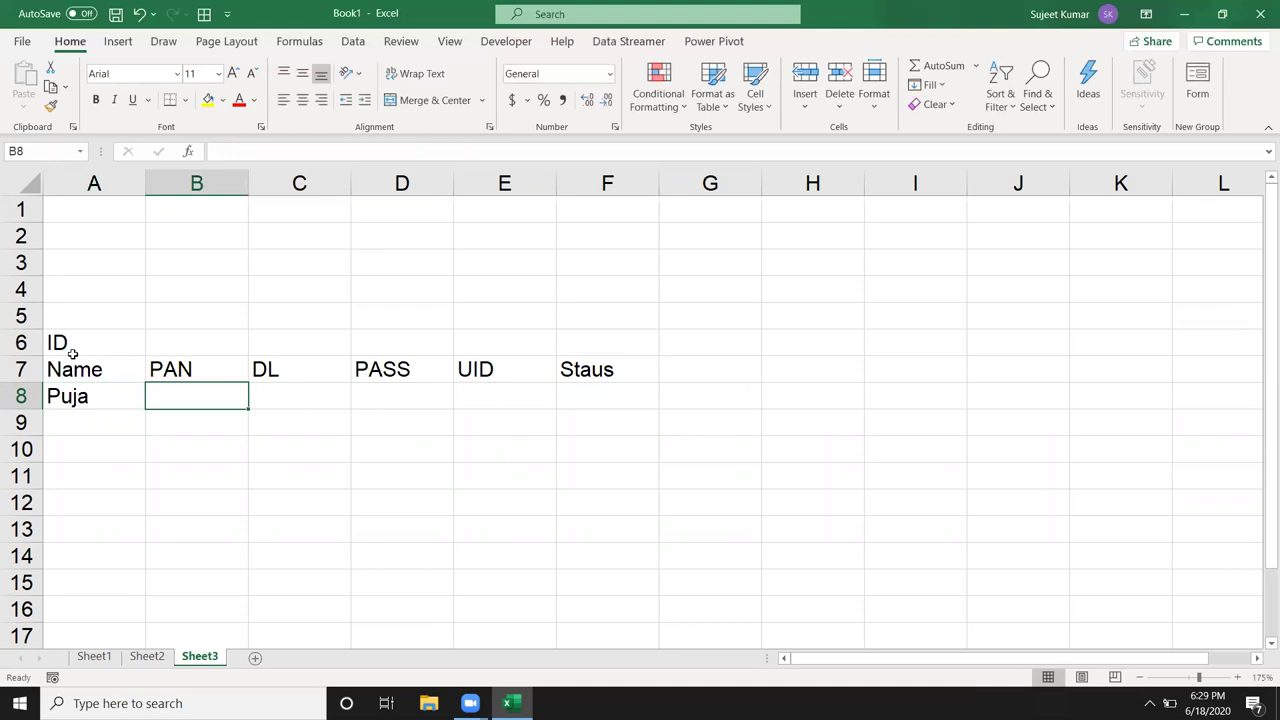
# Enter Y in B8 (PAN) and D8 (PASS), leaving C8 and E8 empty.
pyautogui.hotkey('shift', 'Right')
pyautogui.hotkey('shift', 'Right')
pyautogui.hotkey('shift', 'Right')
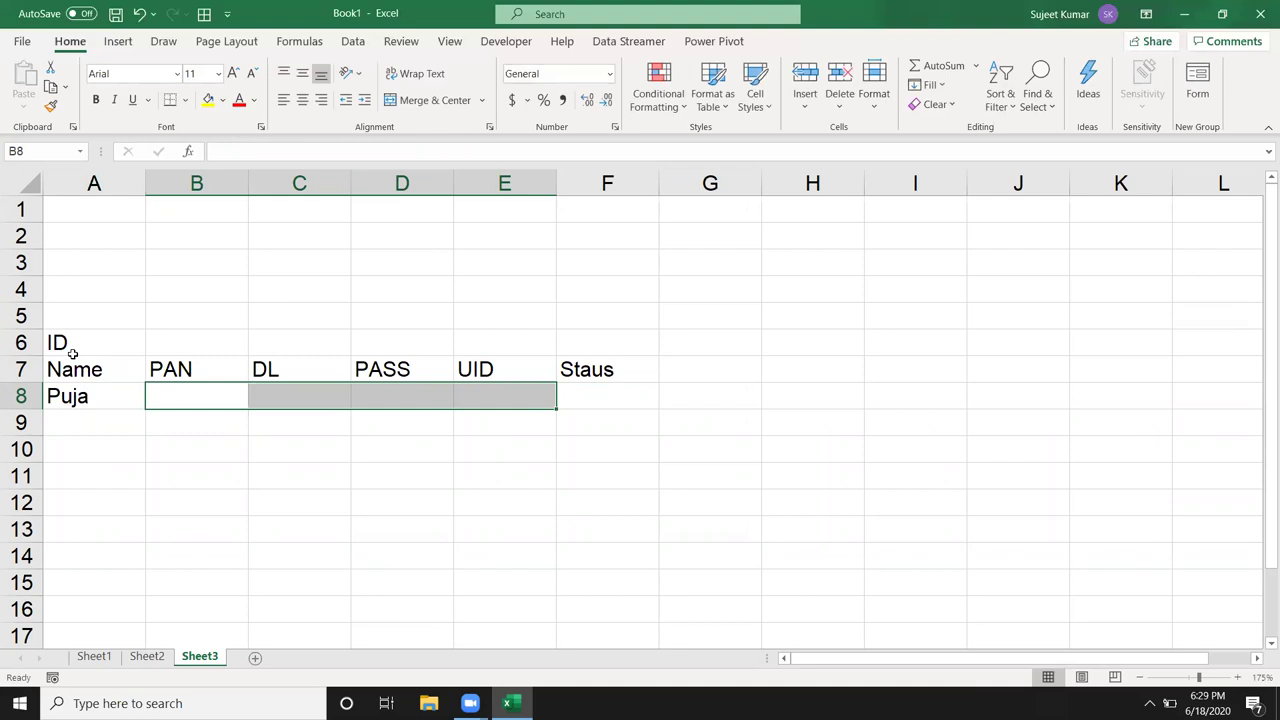
pyautogui.press('Left')
pyautogui.press('Right')
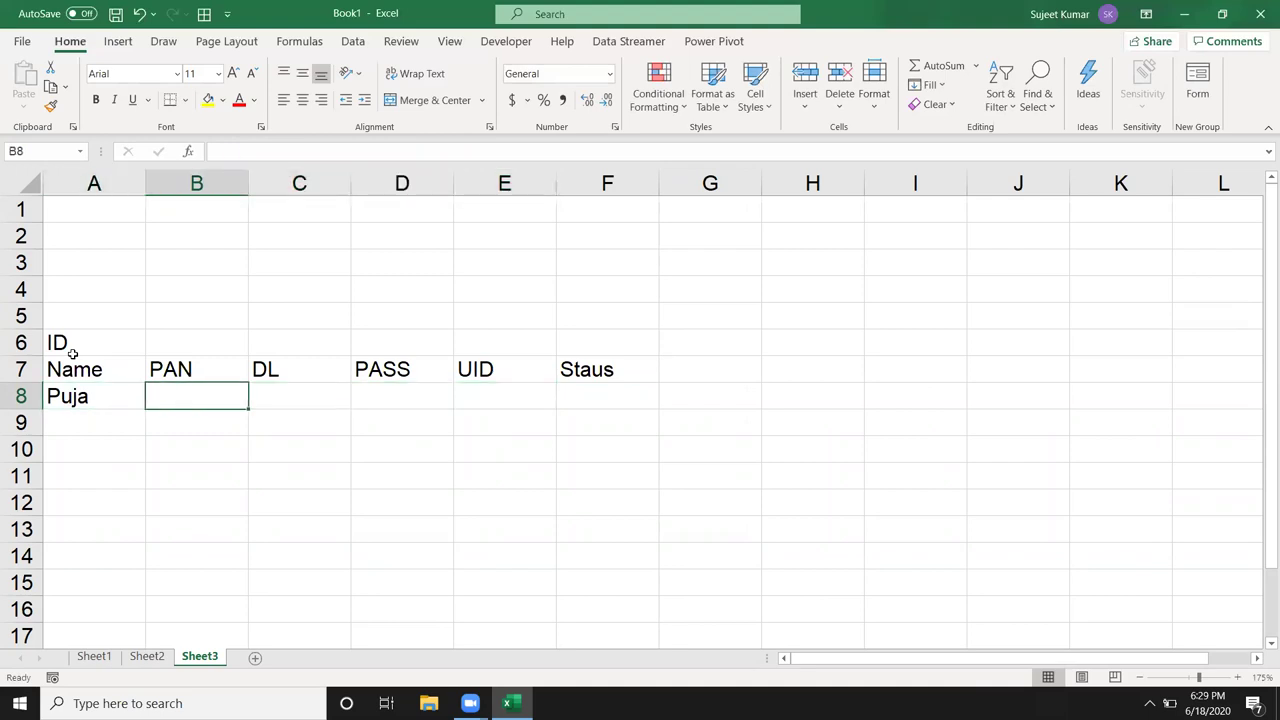
pyautogui.write('Y')
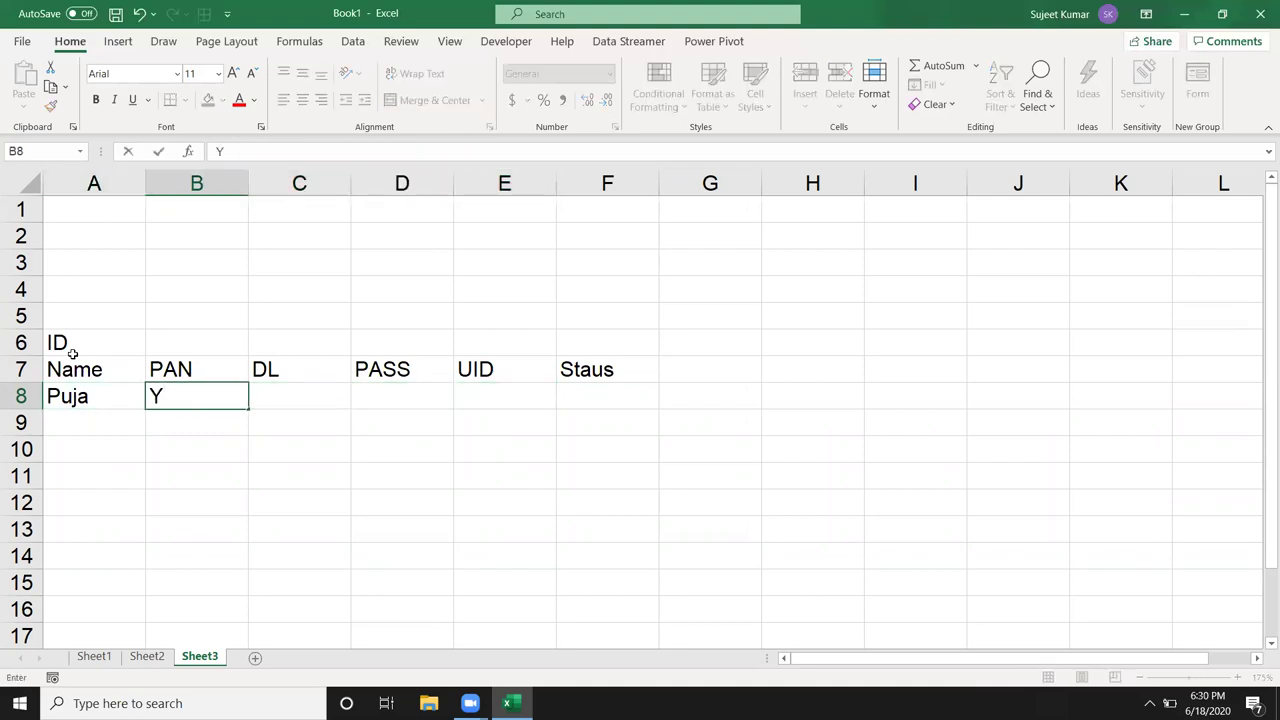
pyautogui.press('Right')
pyautogui.press('Right')
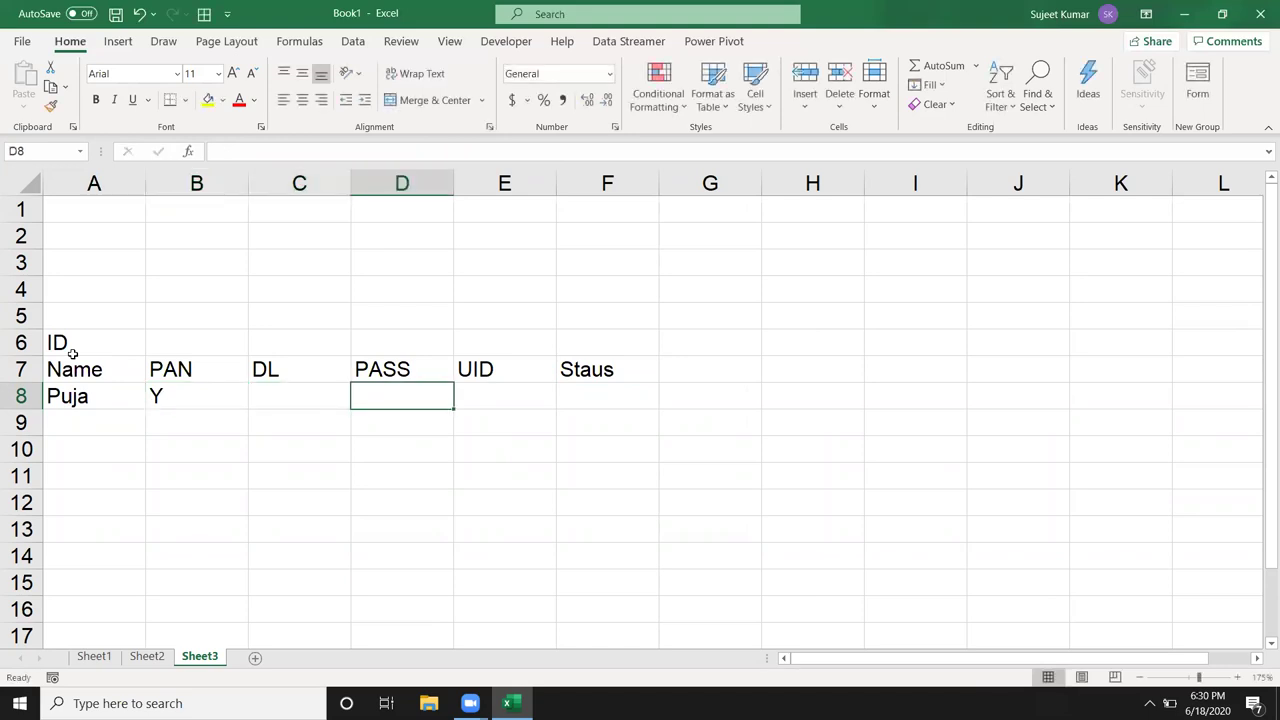
pyautogui.write('Y')
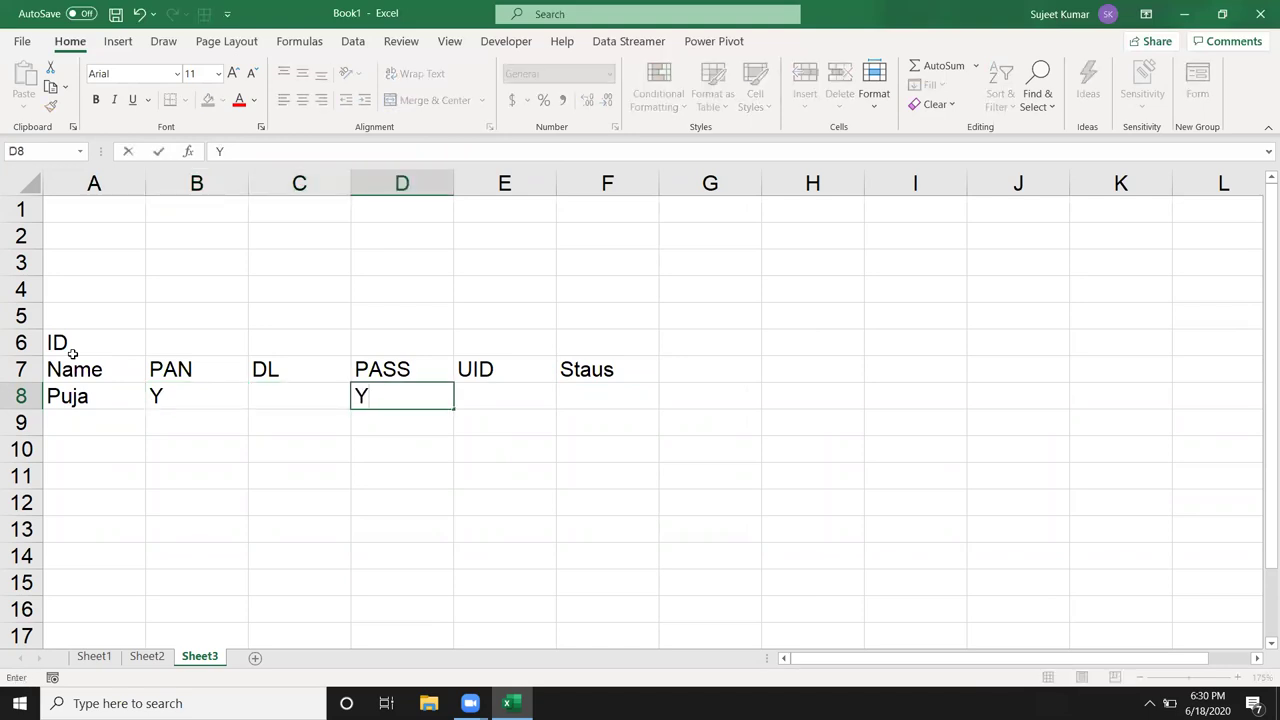
pyautogui.press('Right')
pyautogui.press('Right')
pyautogui.press('Right')
pyautogui.press('Left')
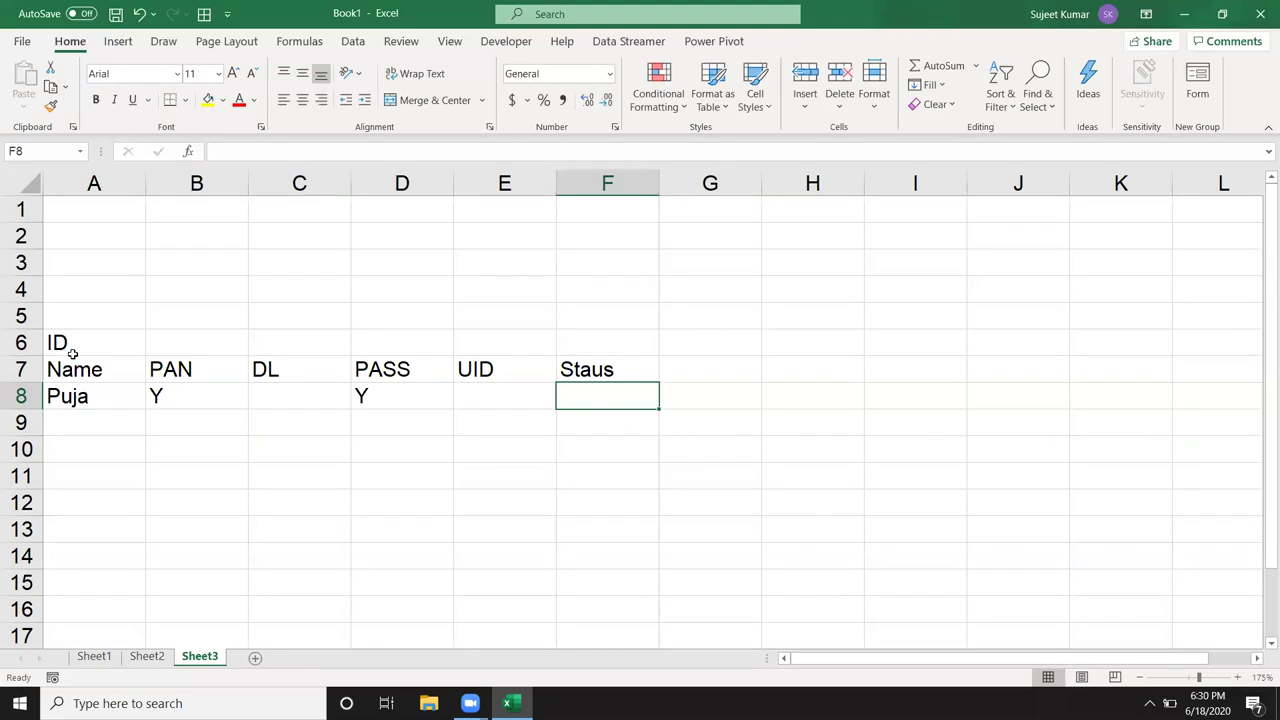
# Start an OR formula in F8 testing B8="y" and C8.
pyautogui.write('=')
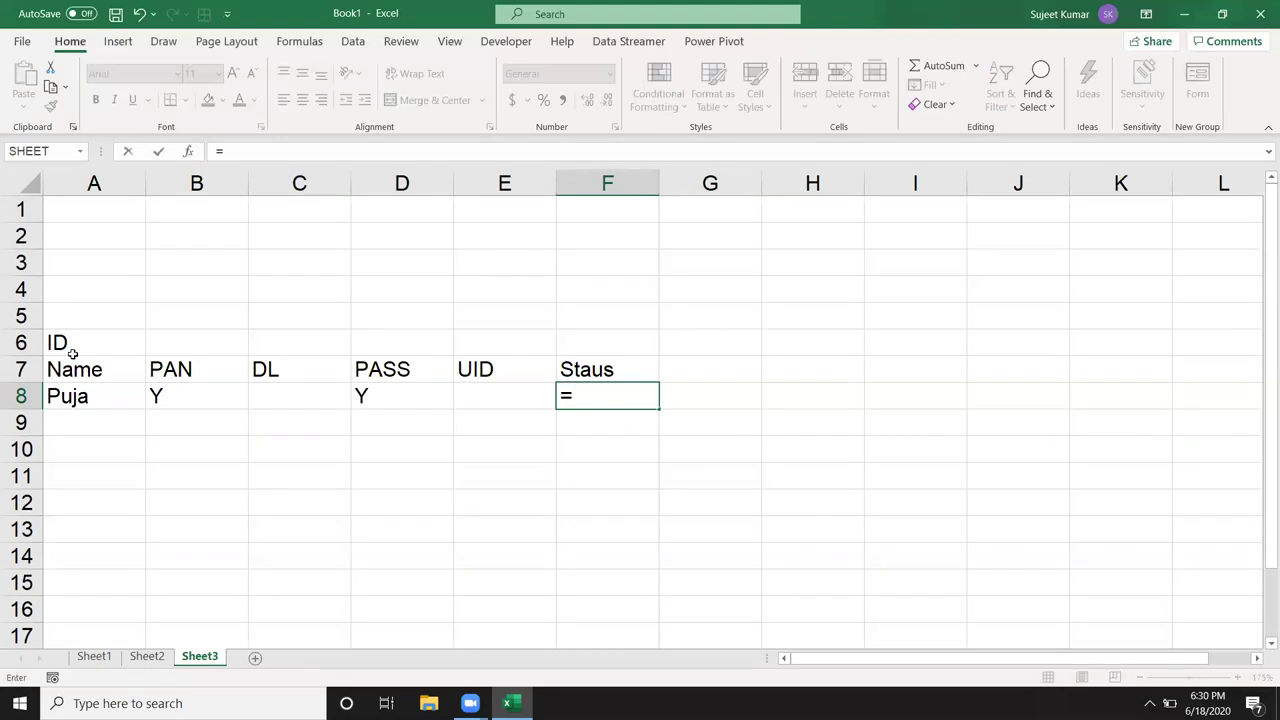
pyautogui.write('if')
pyautogui.press('BackSpace')
pyautogui.press('BackSpace')
pyautogui.write('or')
pyautogui.press('Tab')
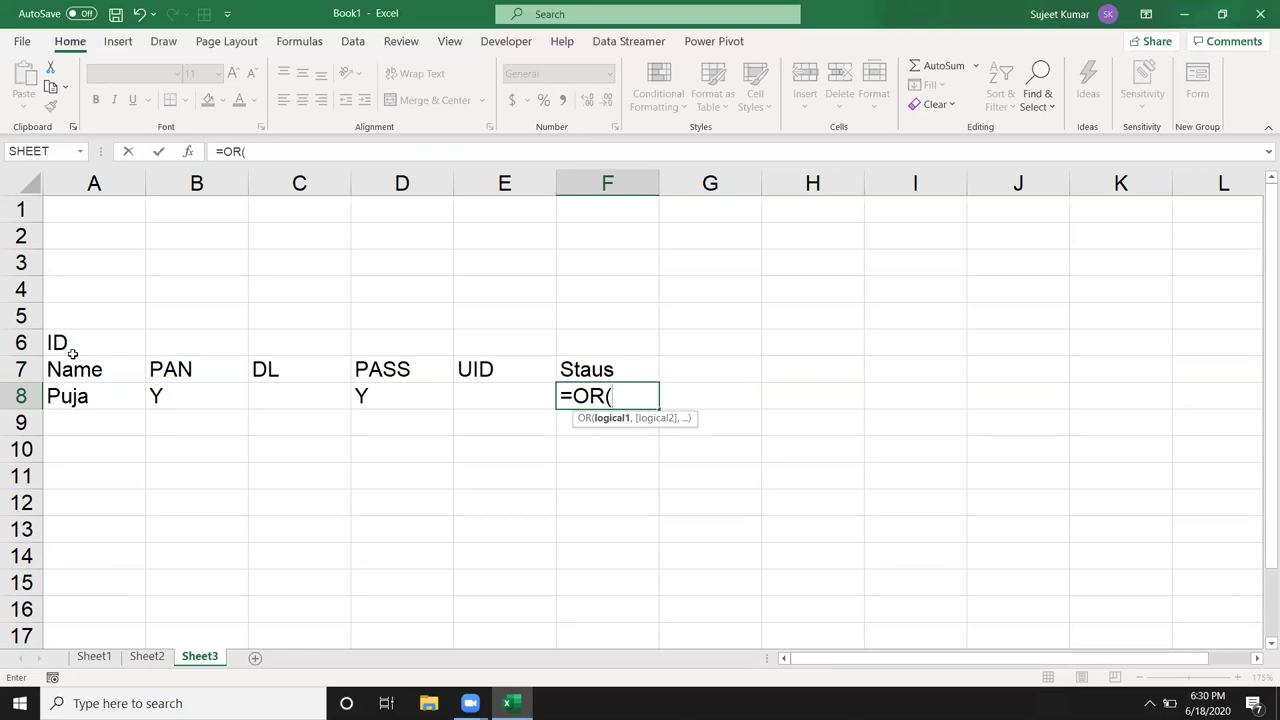
pyautogui.click(160, 392)
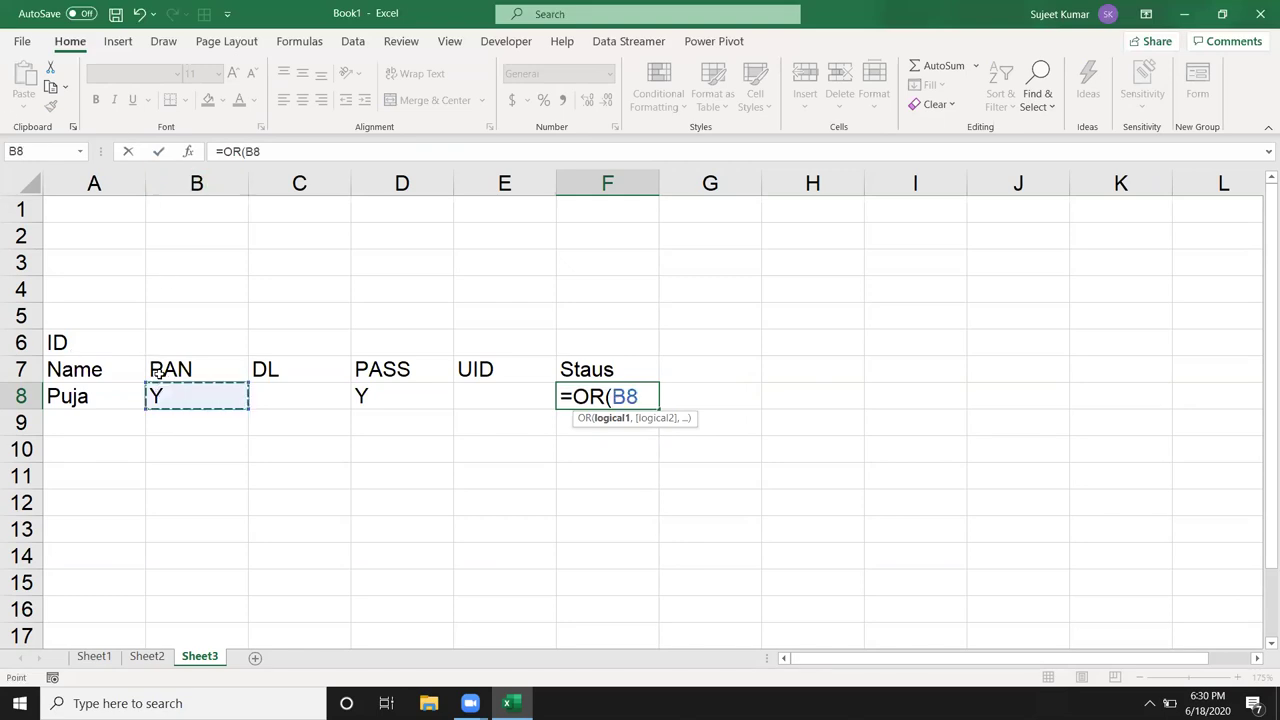
pyautogui.write('="y')
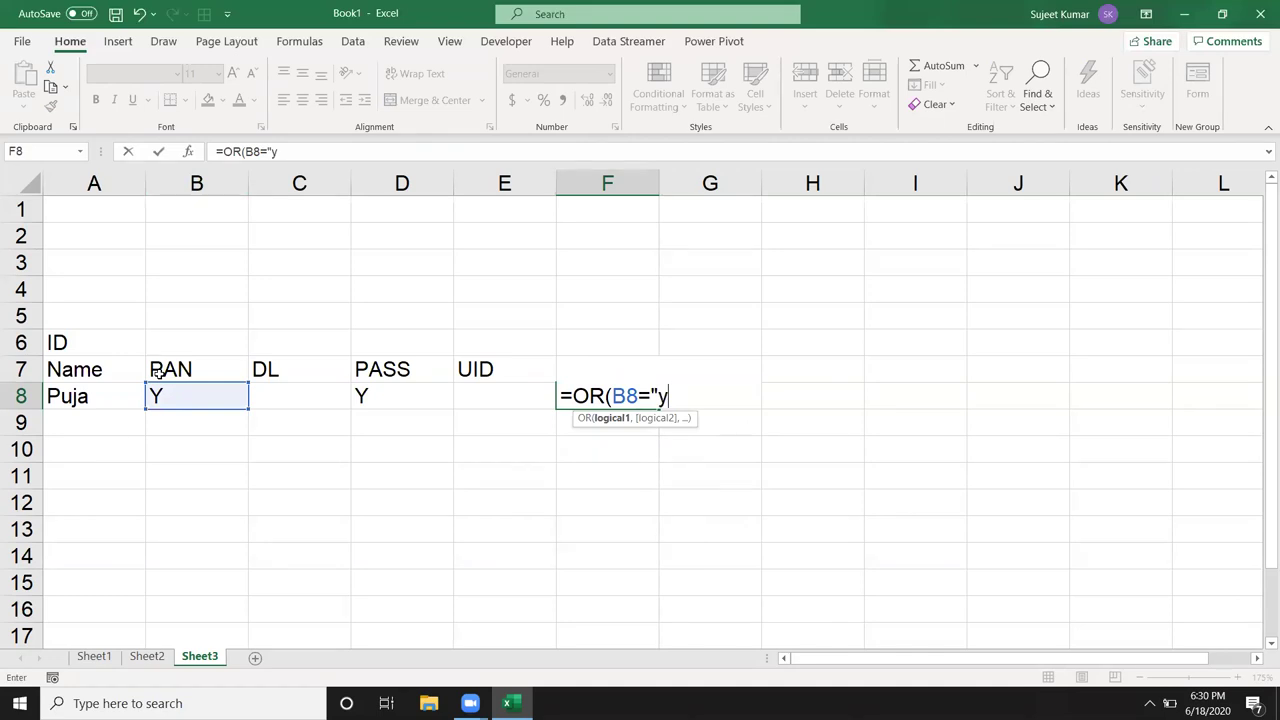
pyautogui.write('",')
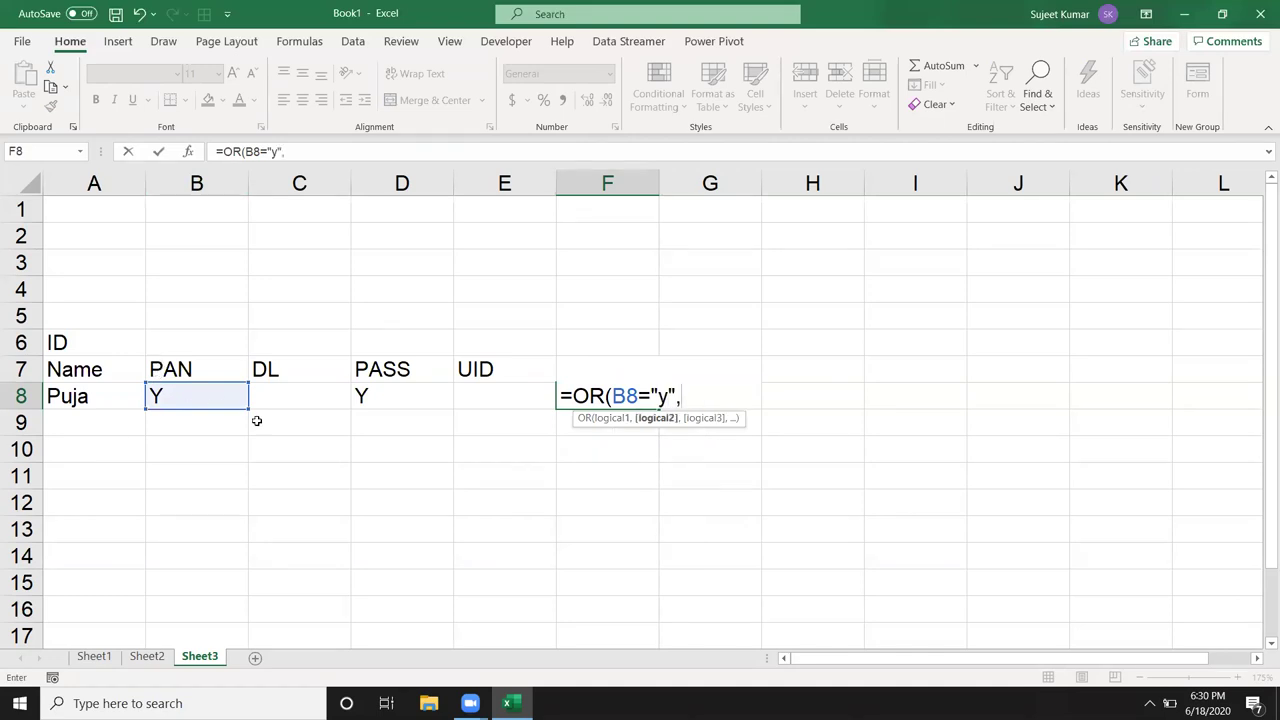
pyautogui.click(289, 395)
pyautogui.write('\\')
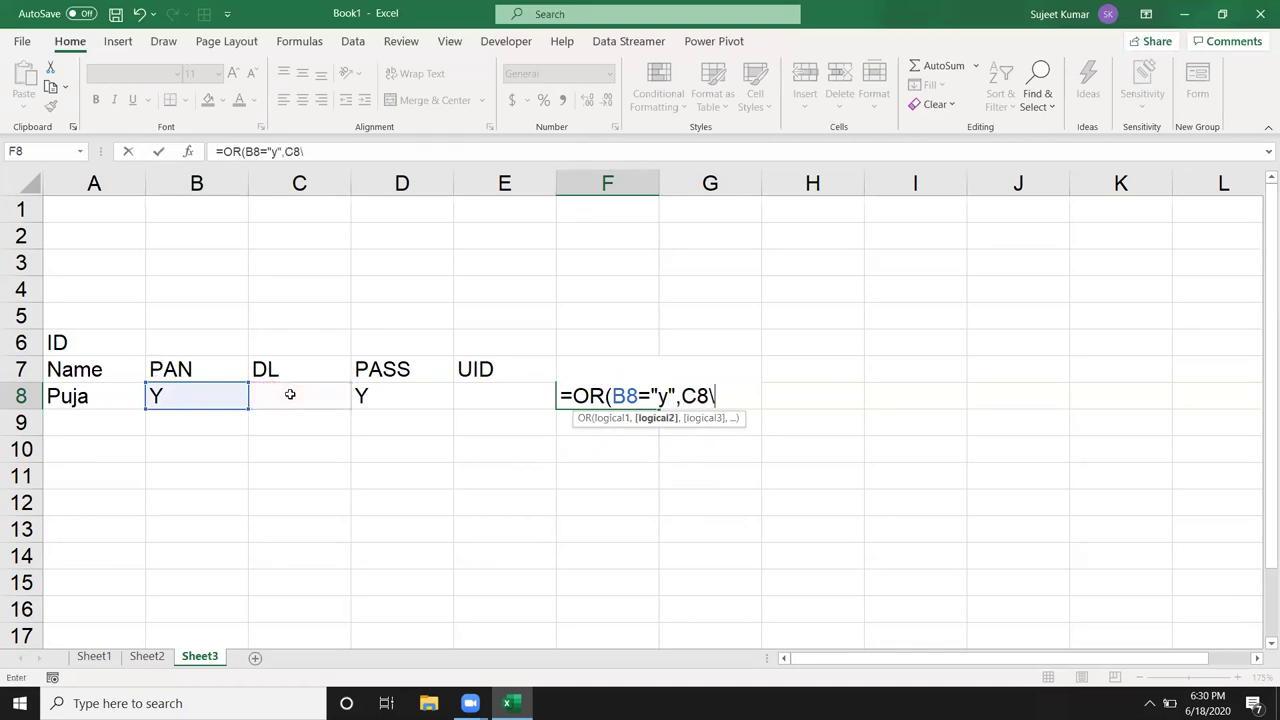
pyautogui.write('"y",')
# Fix the C8 condition and add D8="y" and E8="y", returning TRUE.
pyautogui.click(364, 392)
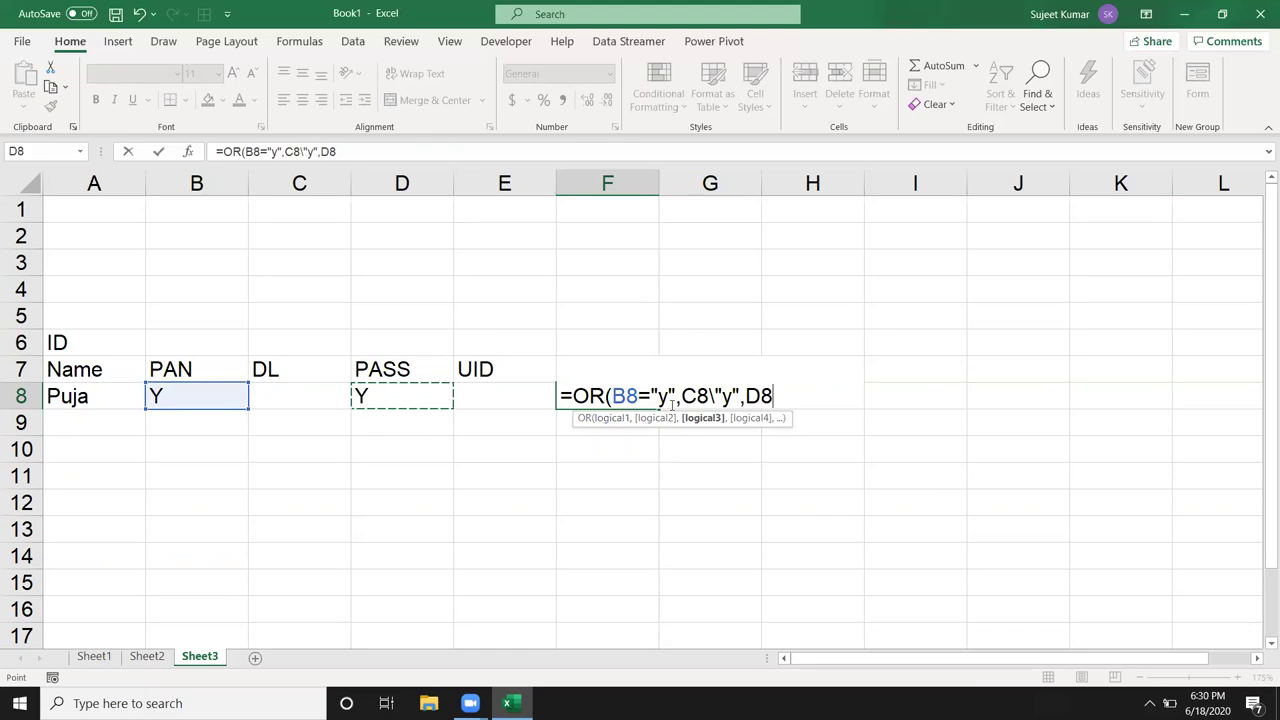
pyautogui.click(710, 396)
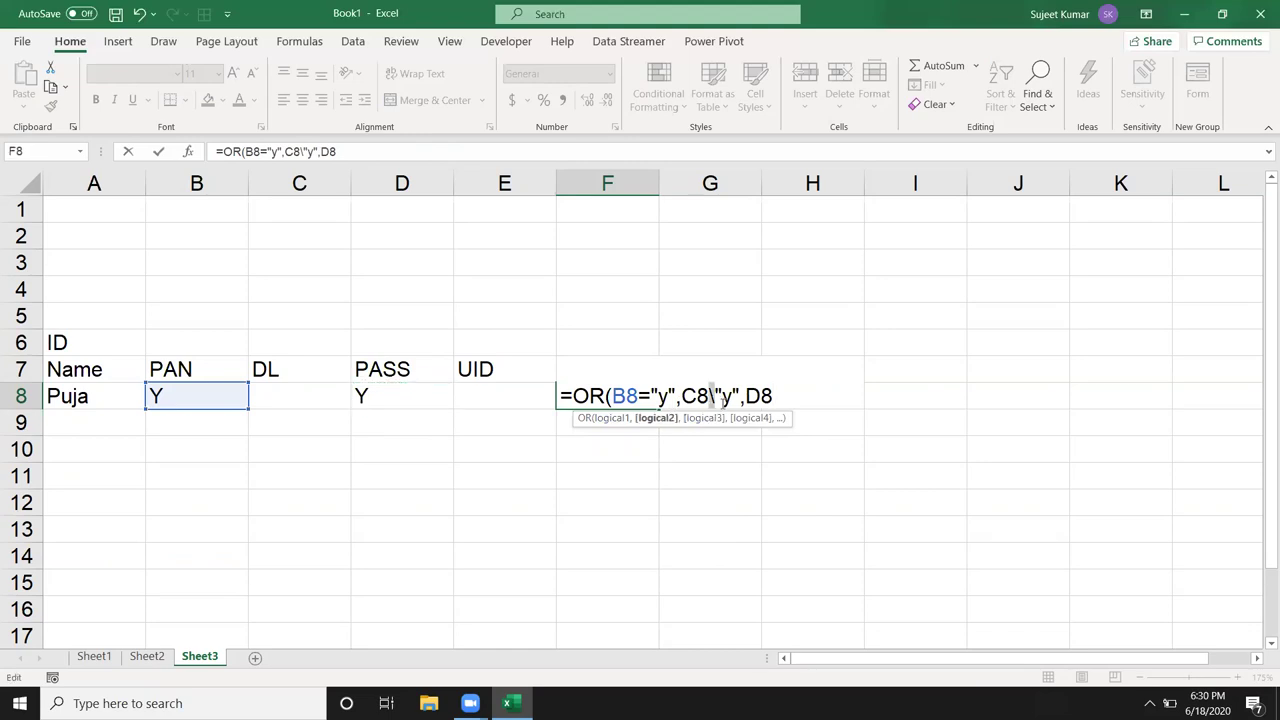
pyautogui.press('Delete')
pyautogui.write('=')
pyautogui.click(799, 397)
pyautogui.write('="y",')
pyautogui.click(503, 394)
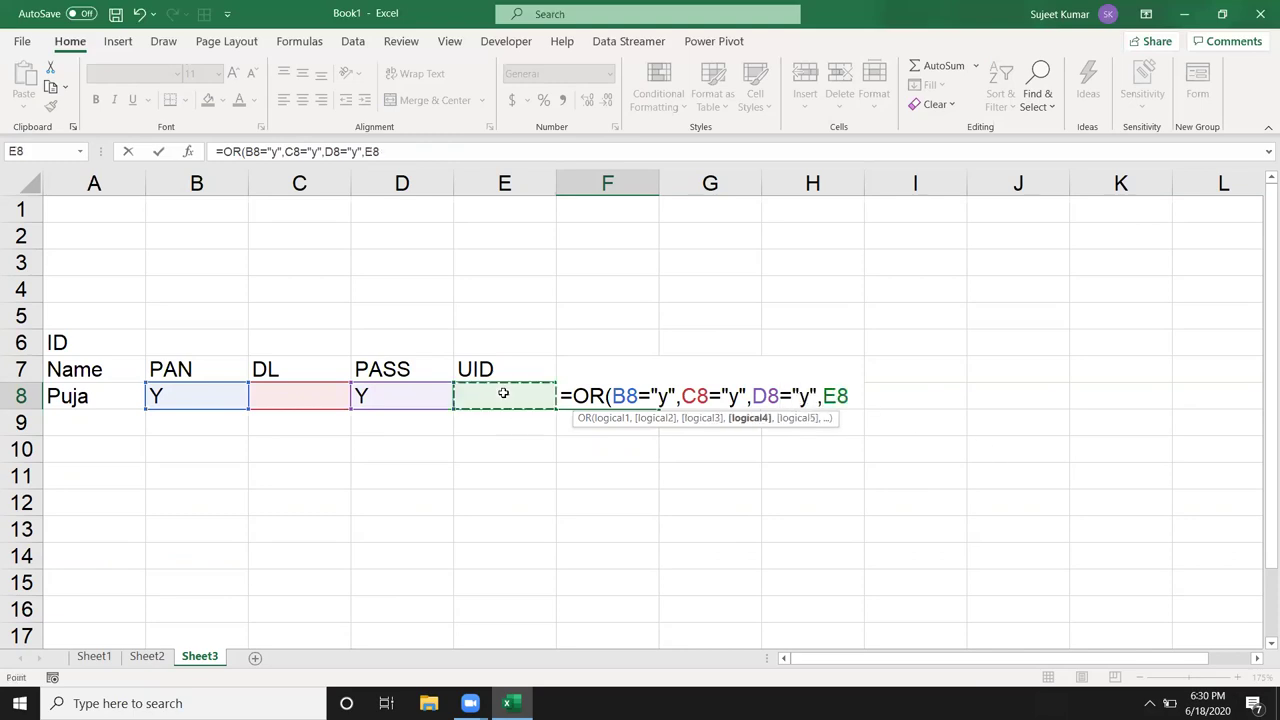
pyautogui.write('="y')
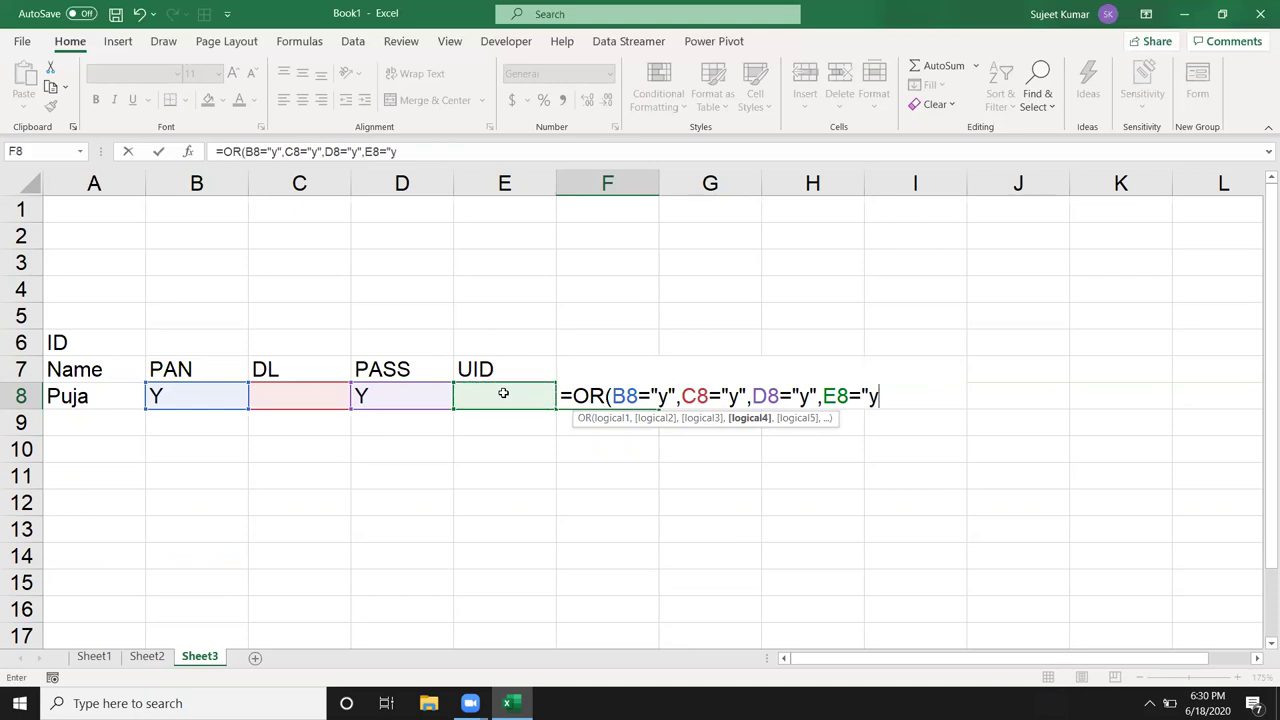
pyautogui.write('")')
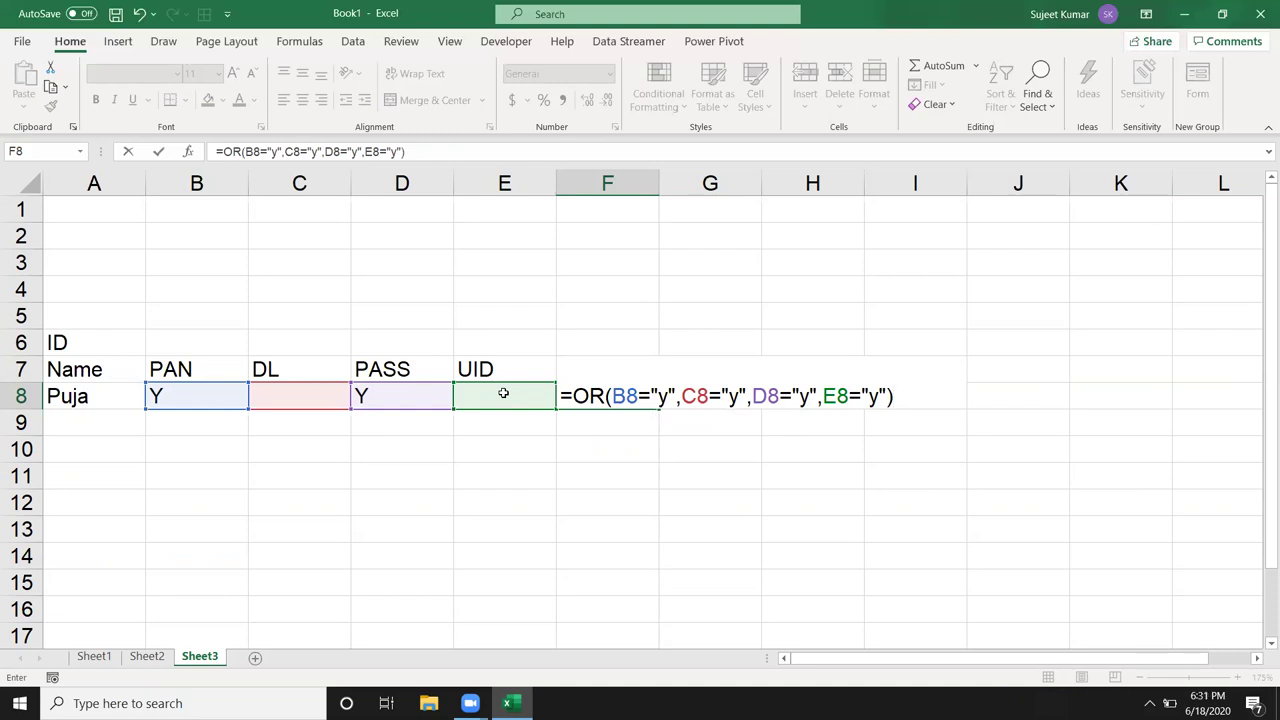
pyautogui.press('Return')
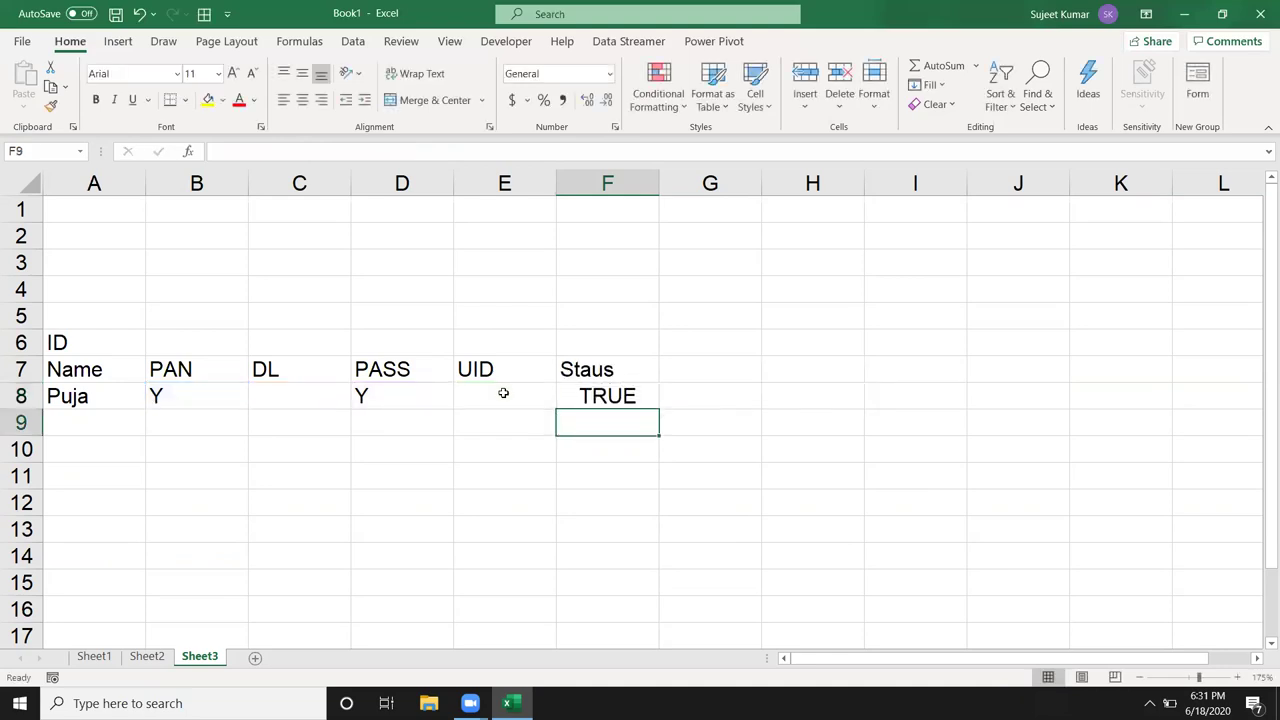
# Wrap F8's OR test as =IF(OR(B8="y",C8="y",D8="y",E8="y"),"OK","Pending"), showing OK.
pyautogui.press('Up')
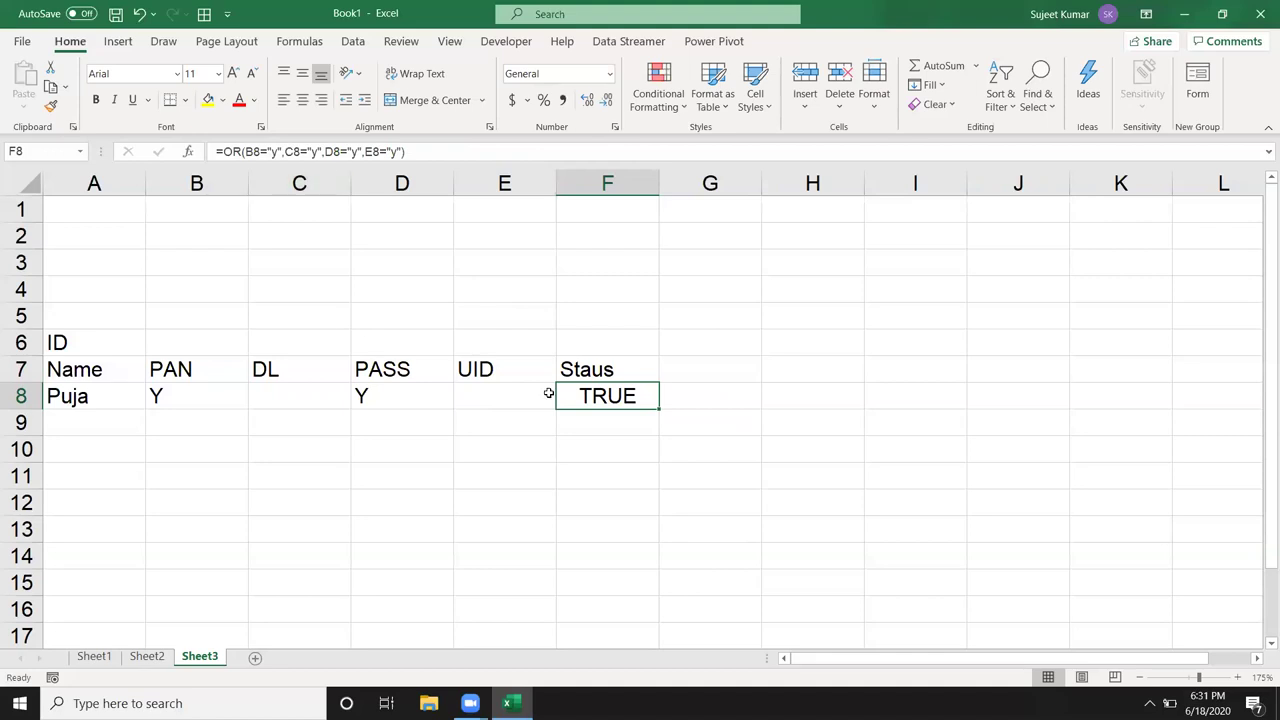
pyautogui.doubleClick(580, 398)
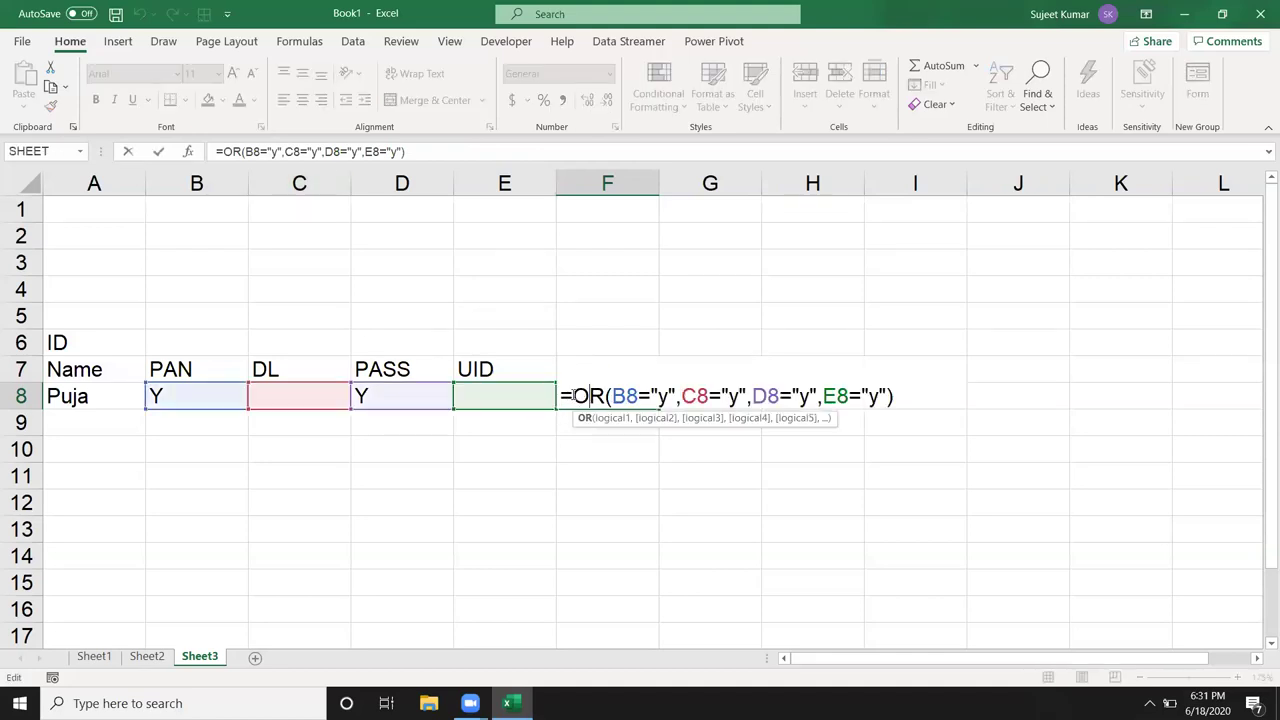
pyautogui.write('if')
pyautogui.press('Tab')
pyautogui.click(924, 390)
pyautogui.write(',"OK","Pe')
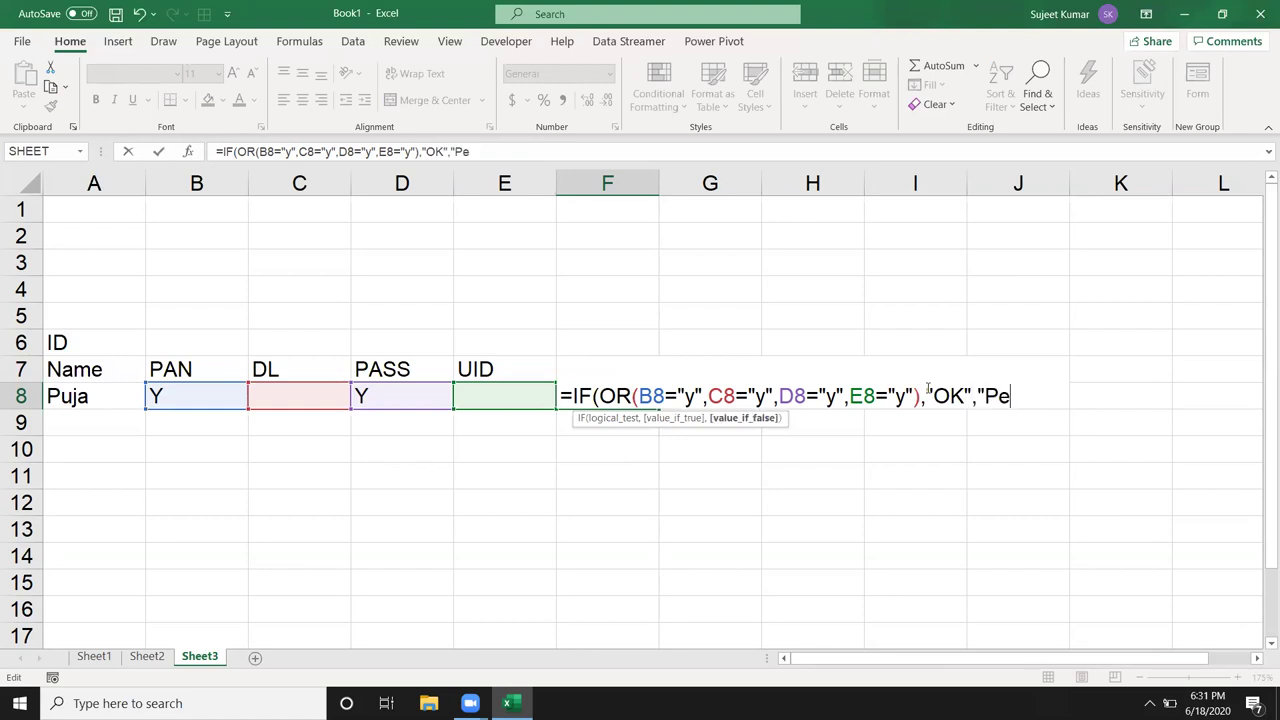
pyautogui.write('nding')
pyautogui.write('")')
pyautogui.press('Return')
pyautogui.press('Up')
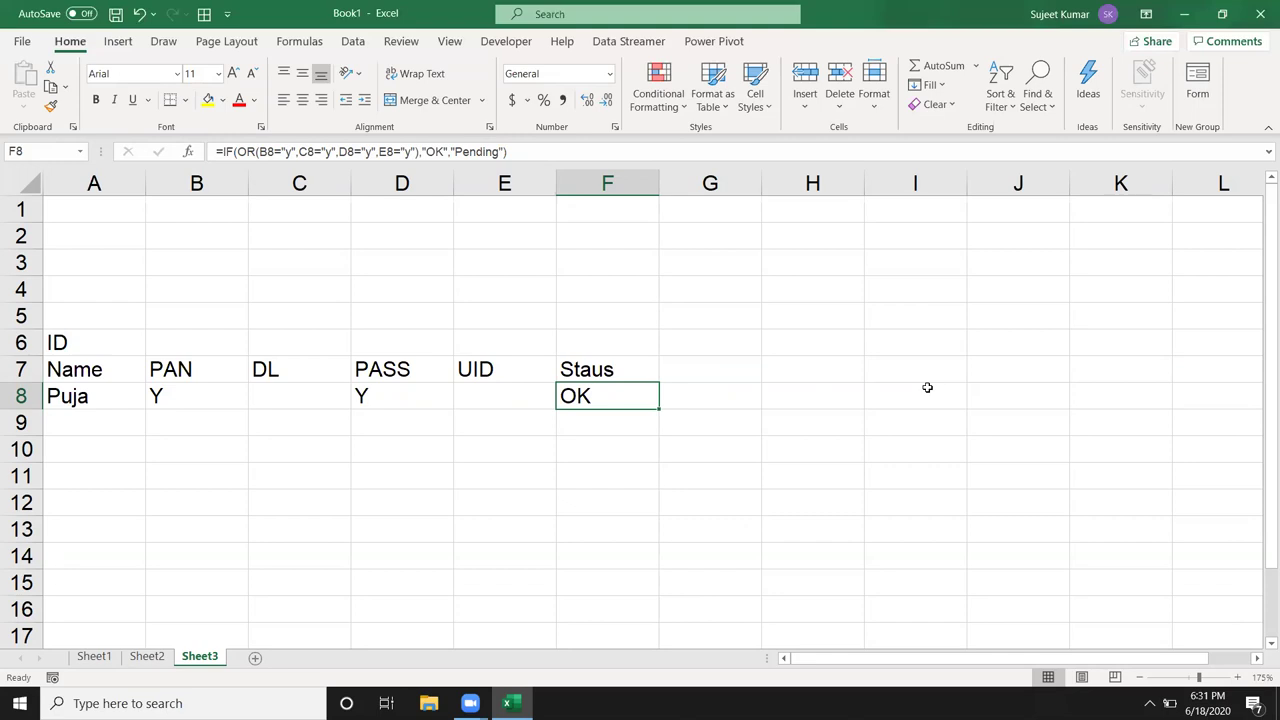
# Give cell B8 a yellow fill.
pyautogui.click(221, 392)
pyautogui.click(212, 100)
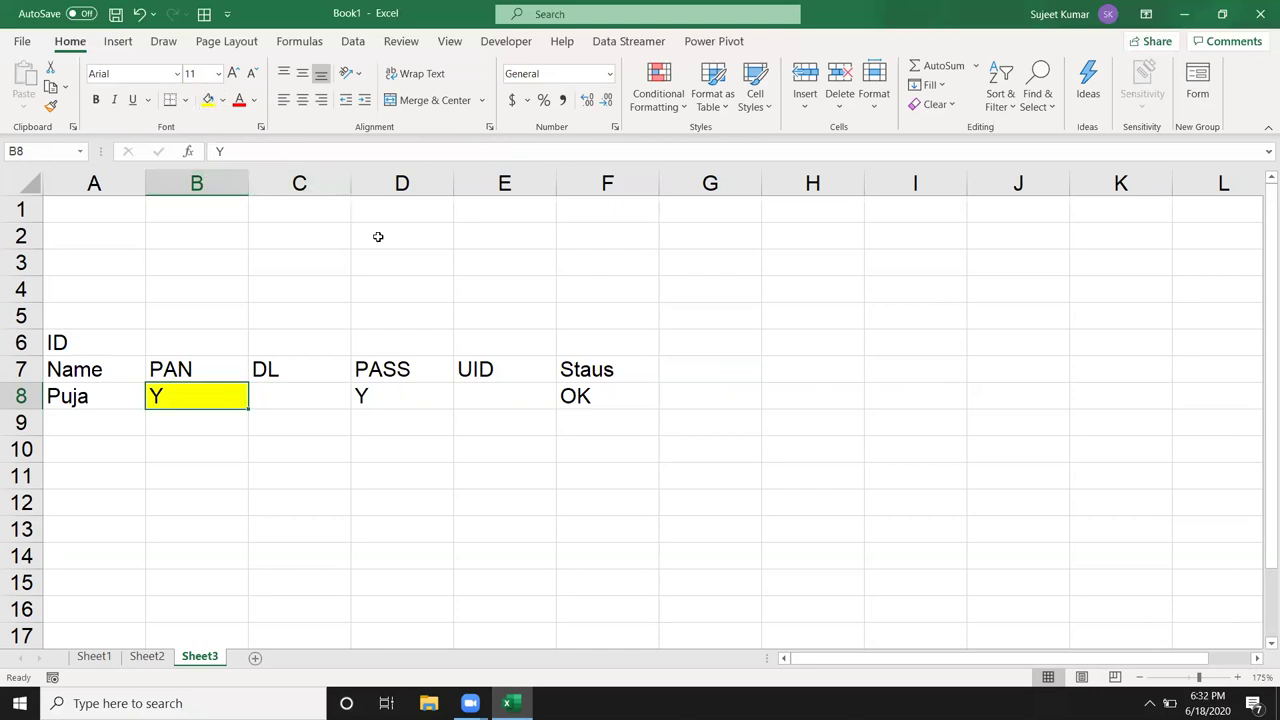
pyautogui.moveTo(316, 397); pyautogui.dragTo(468, 401)
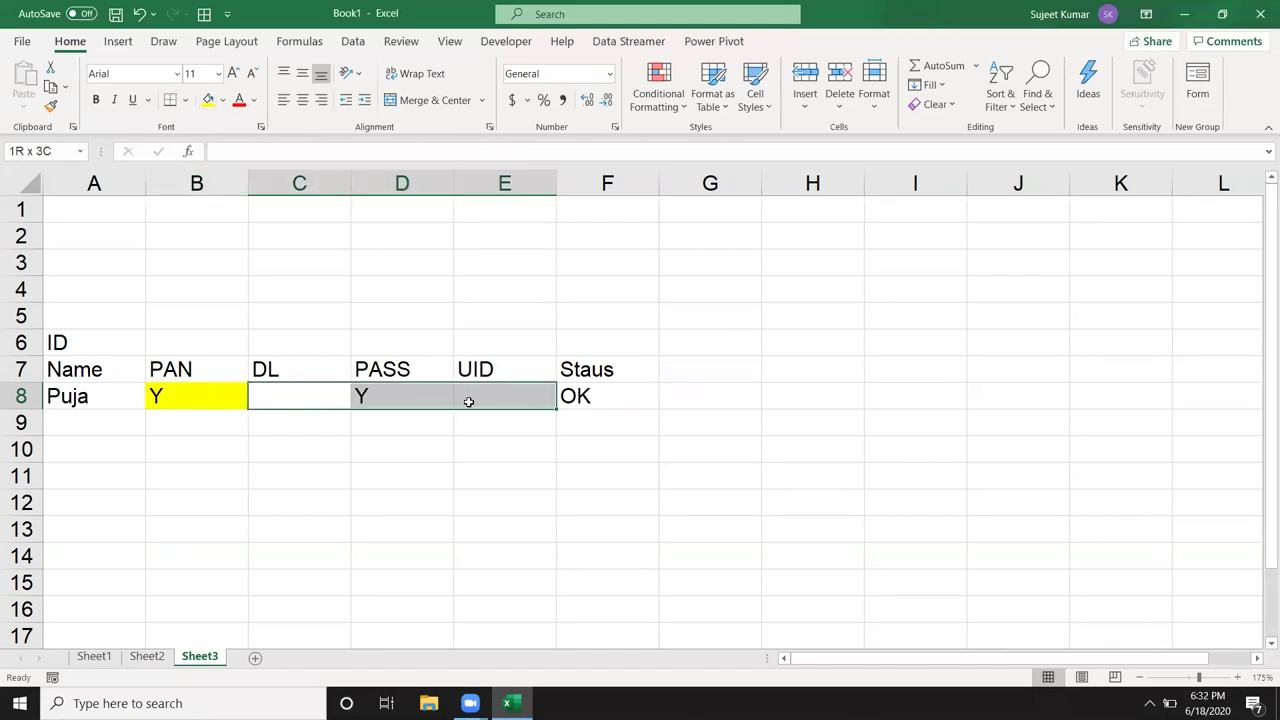
pyautogui.click(490, 424)
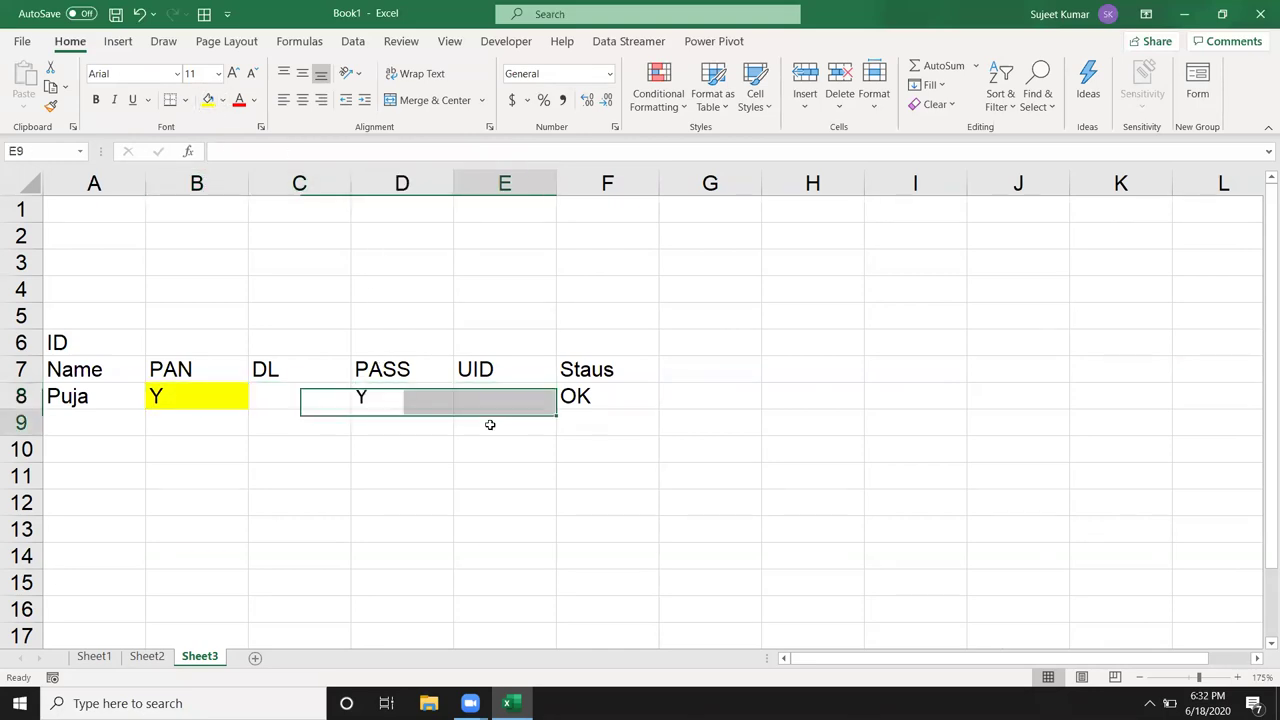
pyautogui.click(615, 427)
# Enter =AND(B8="y",OR(C8="y",D8="y",E8="y")) in F9.
pyautogui.write('=')
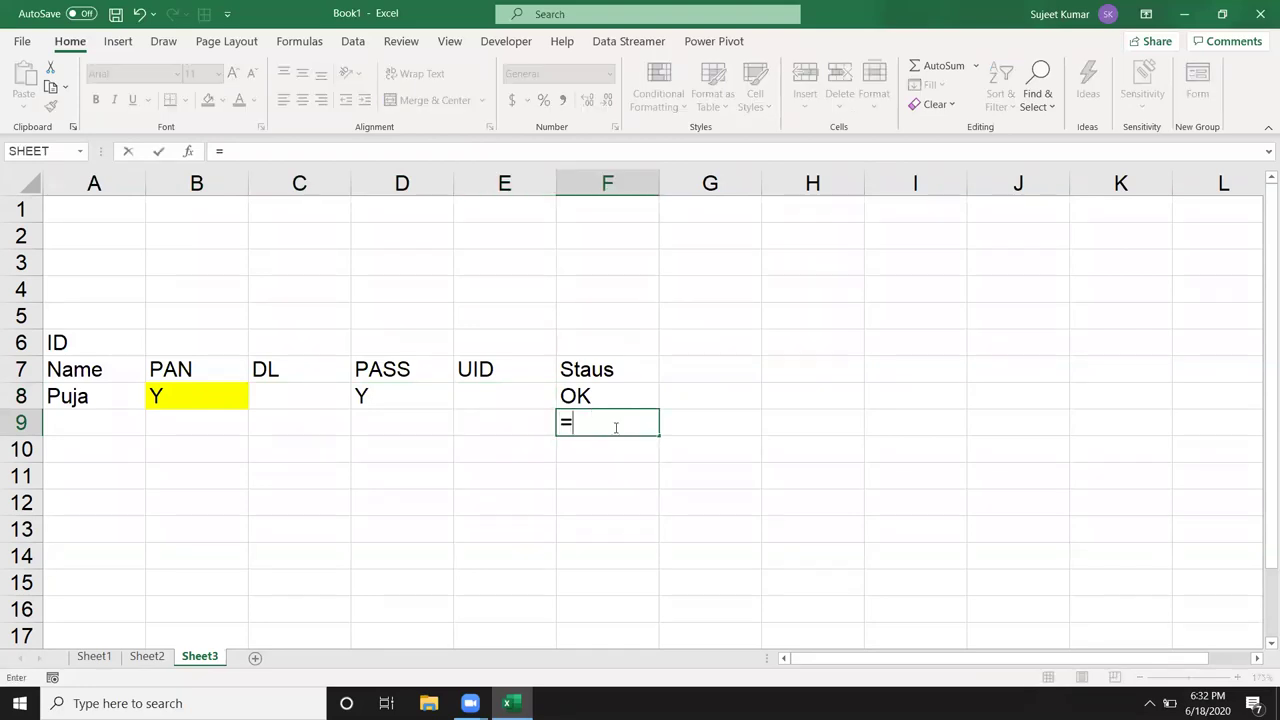
pyautogui.write('an')
pyautogui.press('Tab')
pyautogui.click(228, 400)
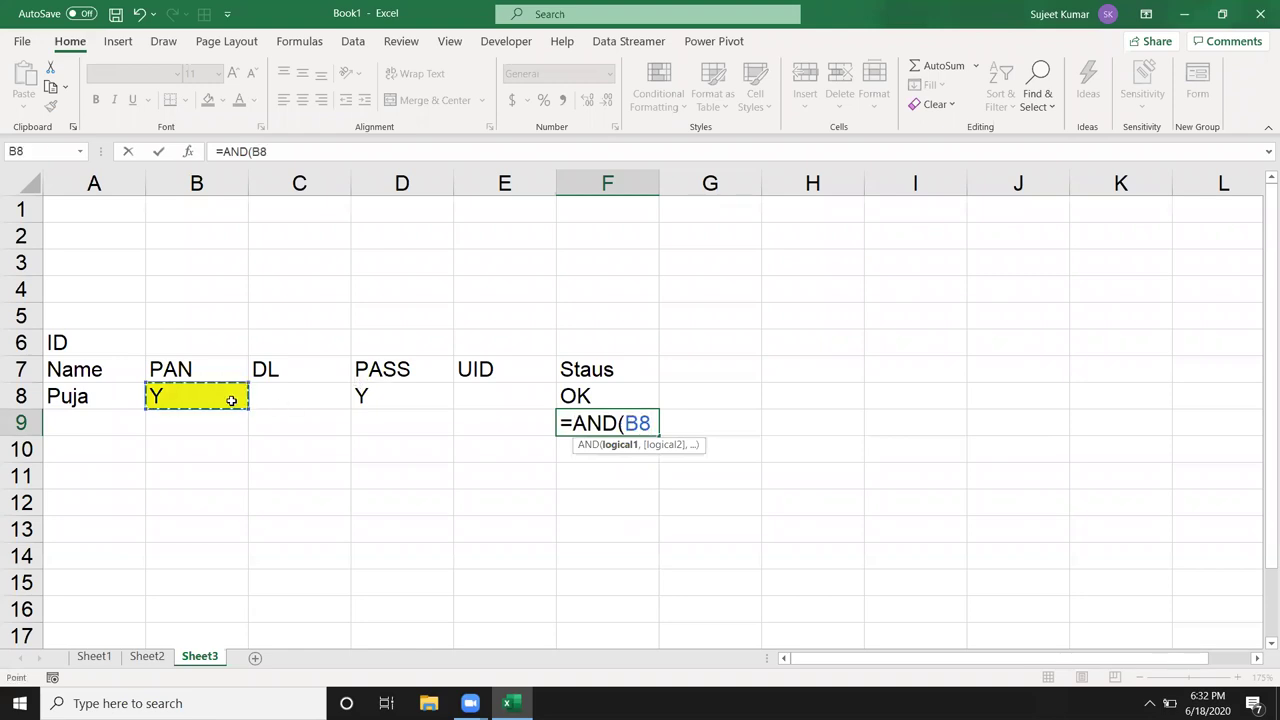
pyautogui.write('="y')
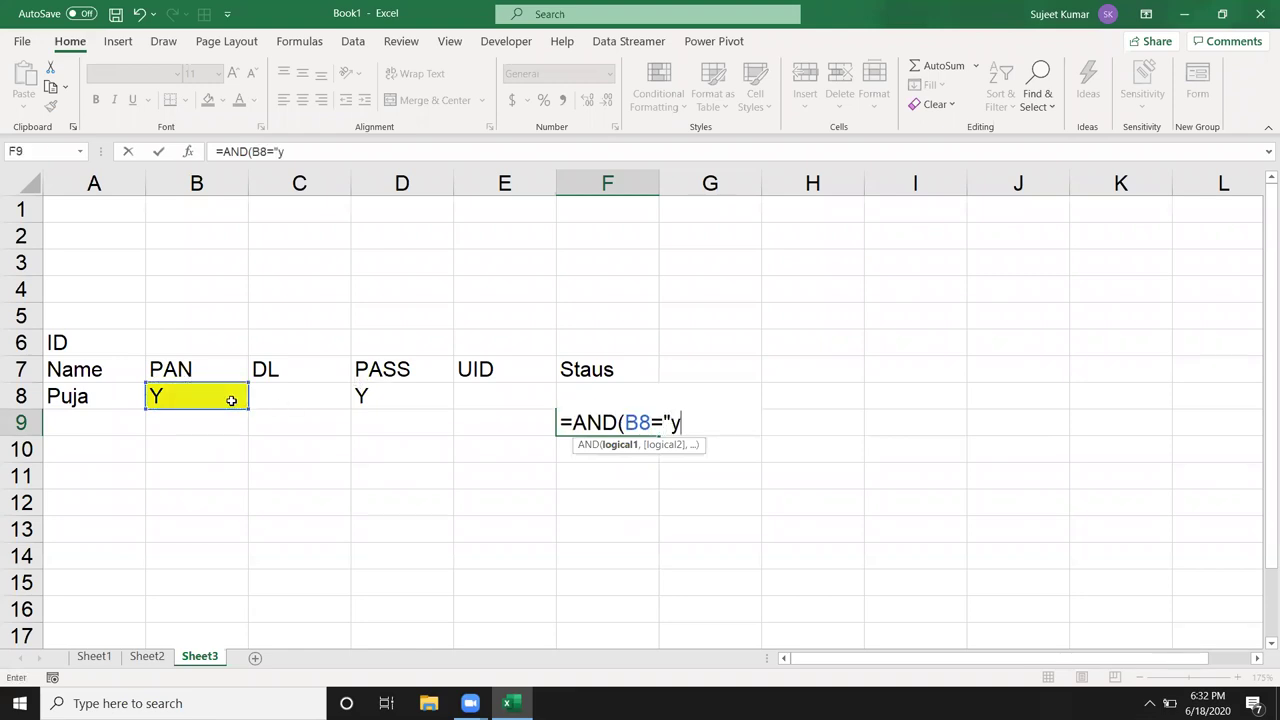
pyautogui.write('",')
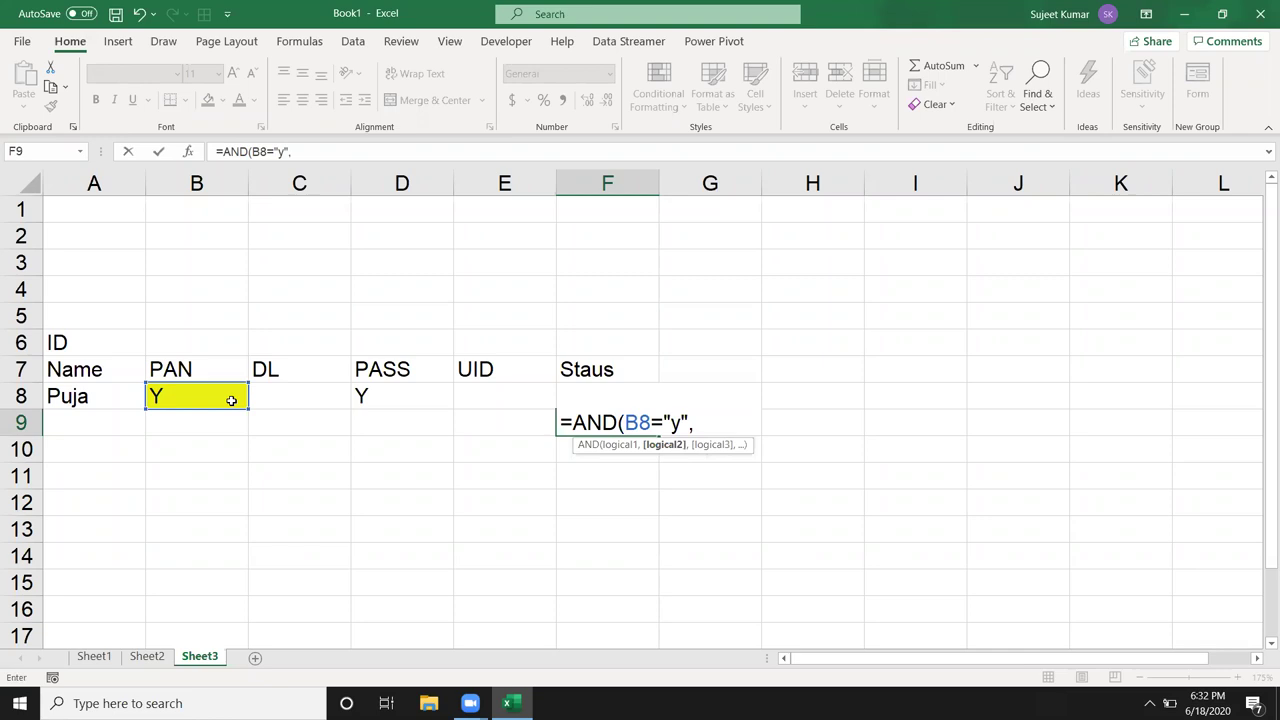
pyautogui.write('or')
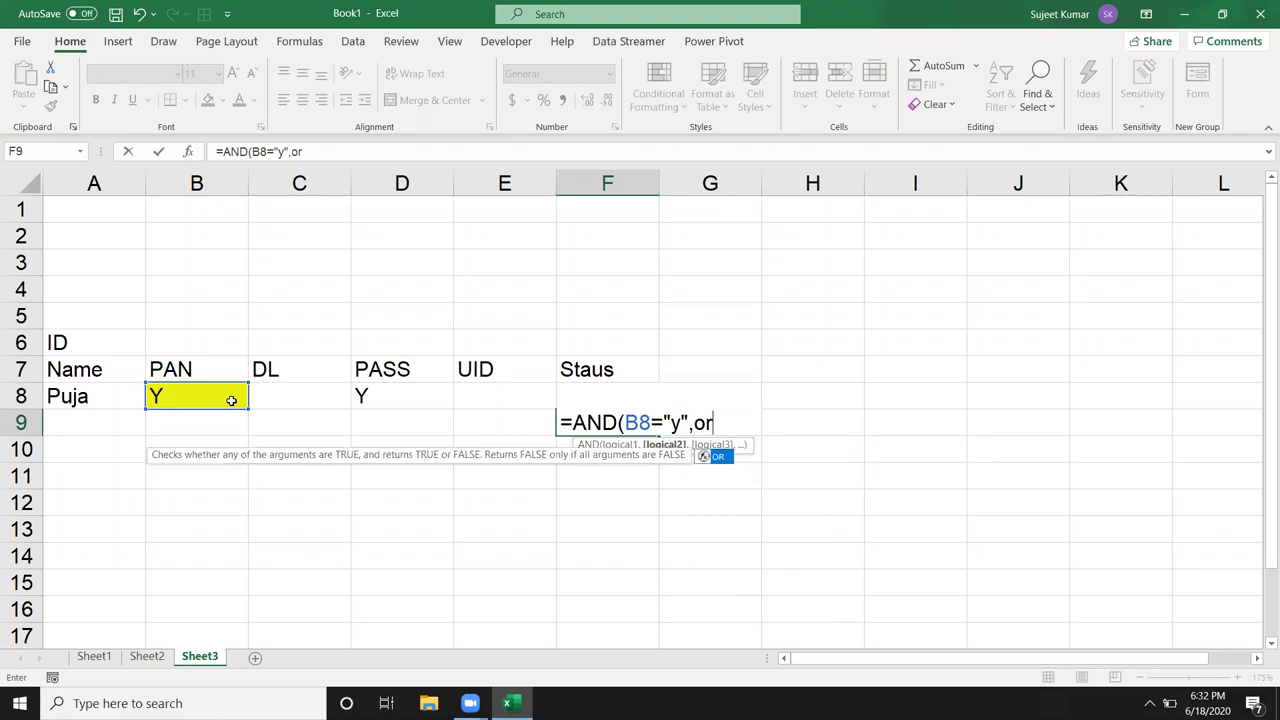
pyautogui.write('(')
pyautogui.click(300, 395)
pyautogui.write('="y",')
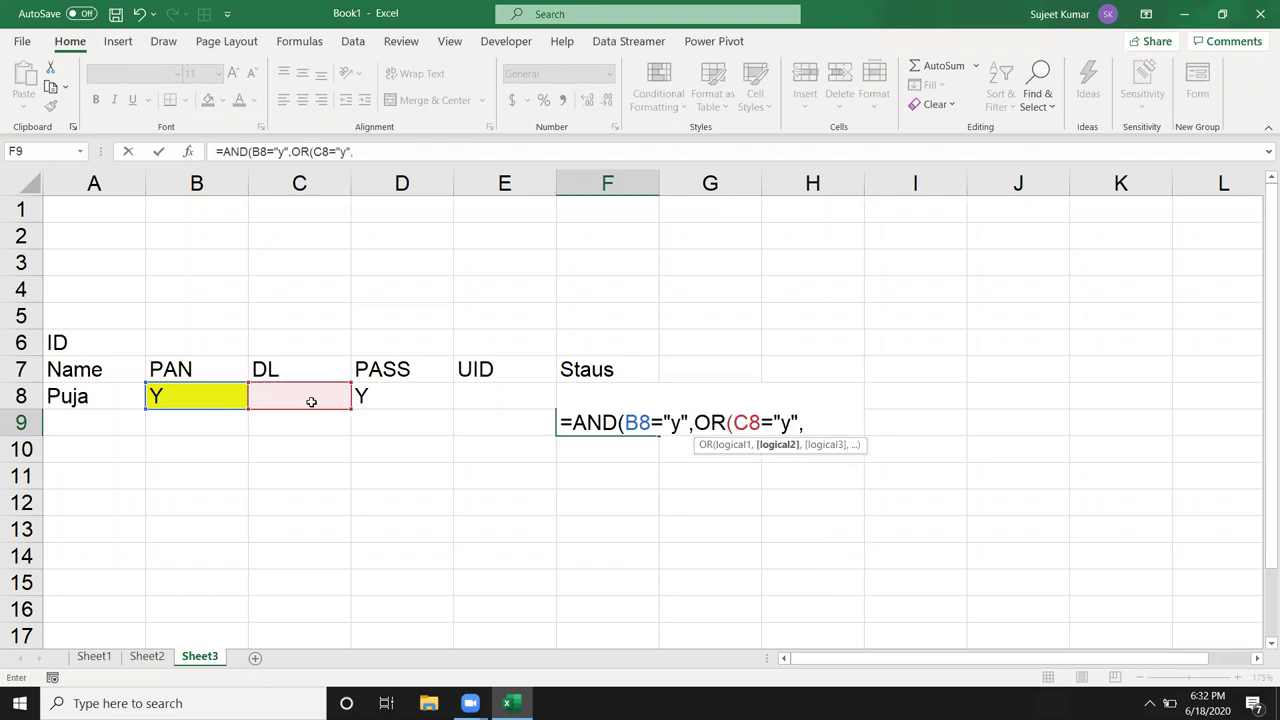
pyautogui.click(376, 394)
pyautogui.write('="y",')
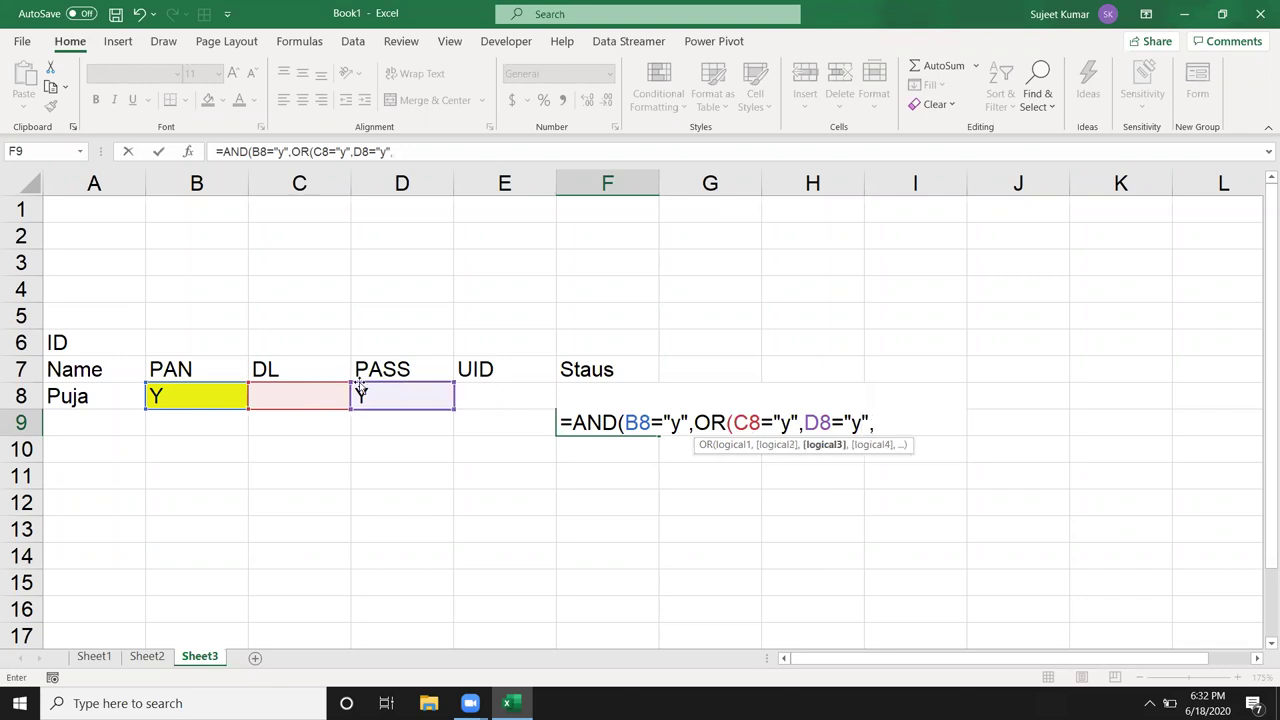
pyautogui.click(477, 392)
pyautogui.write('="y"')
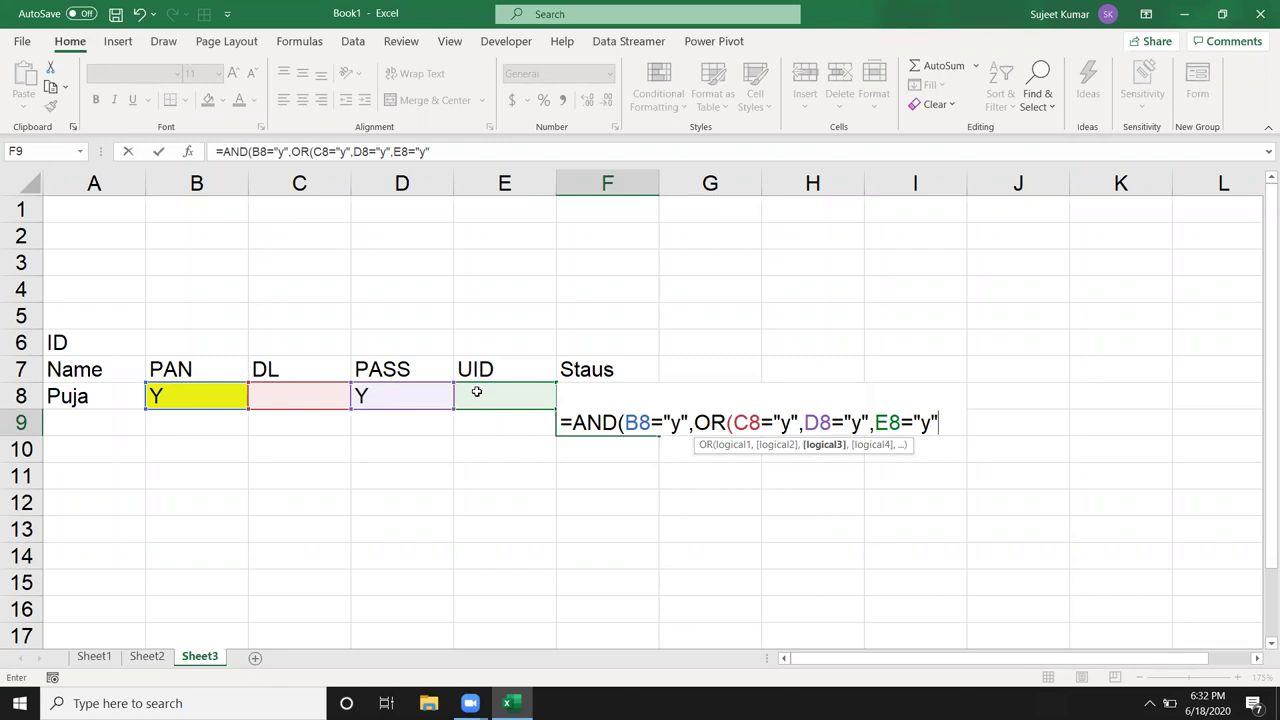
pyautogui.write(')')
# Commit F9's formula, accepting Excel's closing-parenthesis correction so it shows TRUE.
pyautogui.press('Return')
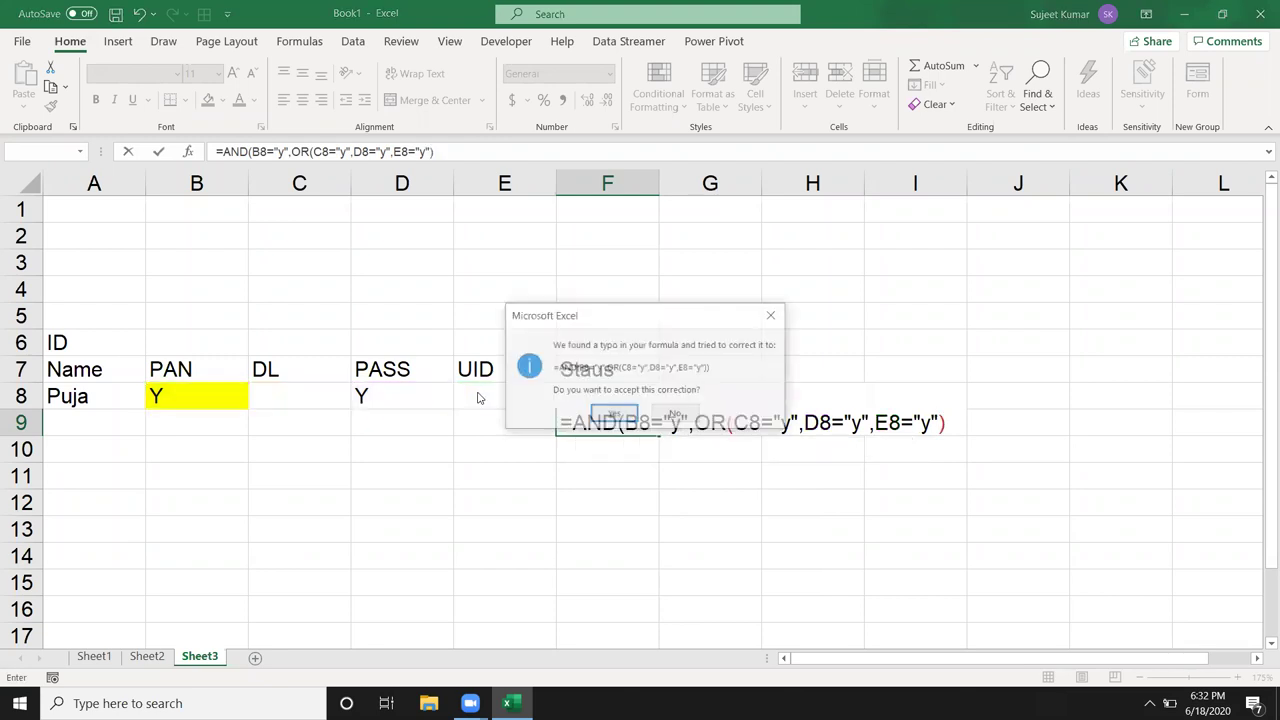
pyautogui.press('Return')
pyautogui.press('Up')
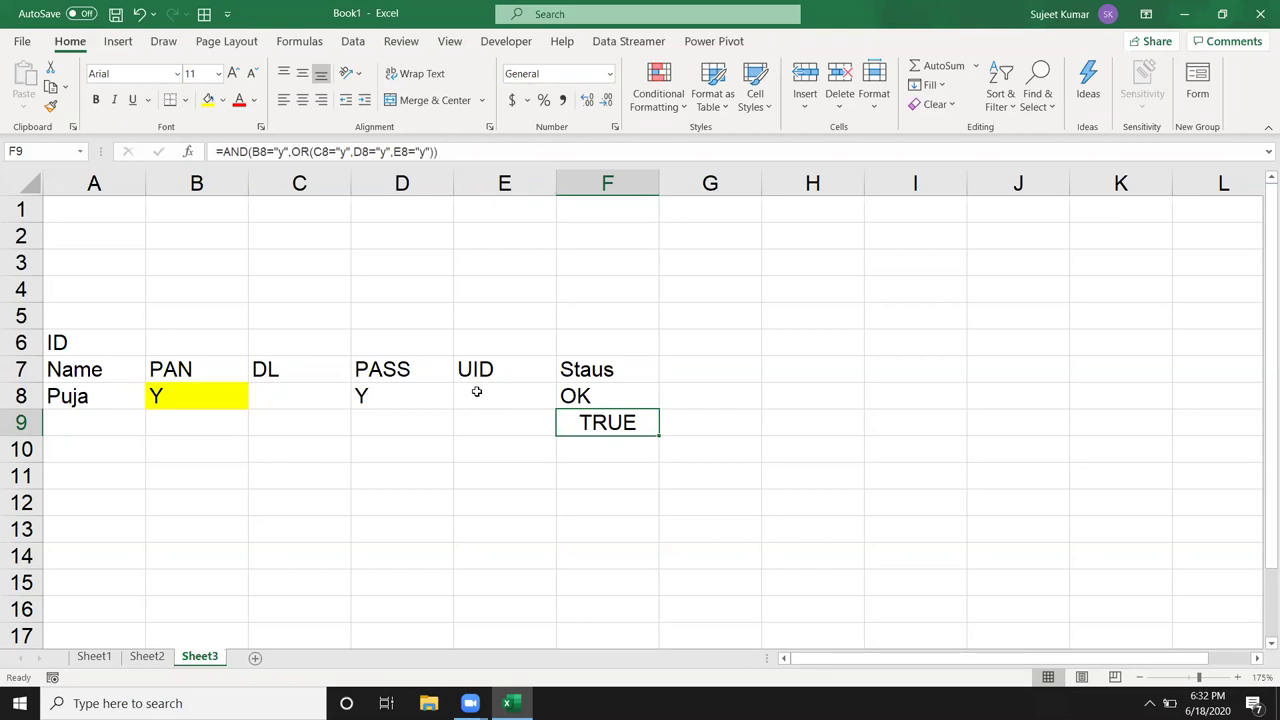
pyautogui.click(147, 656)
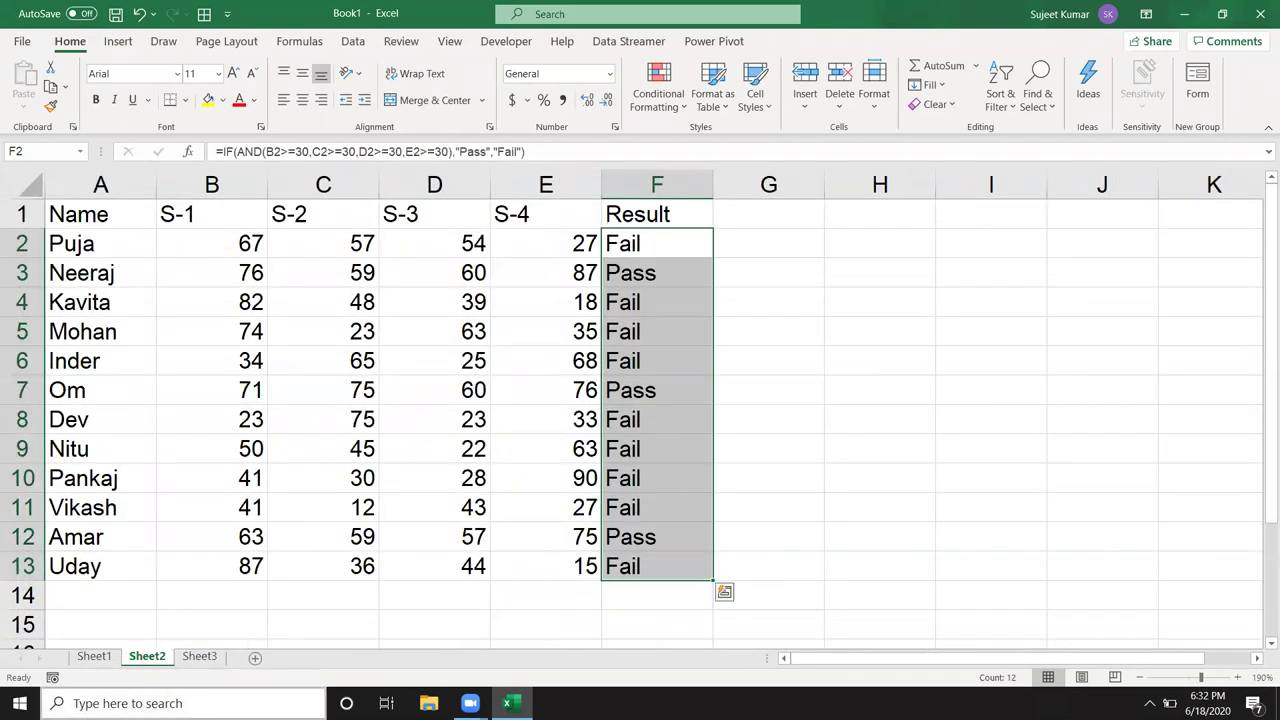
pyautogui.doubleClick(641, 245)
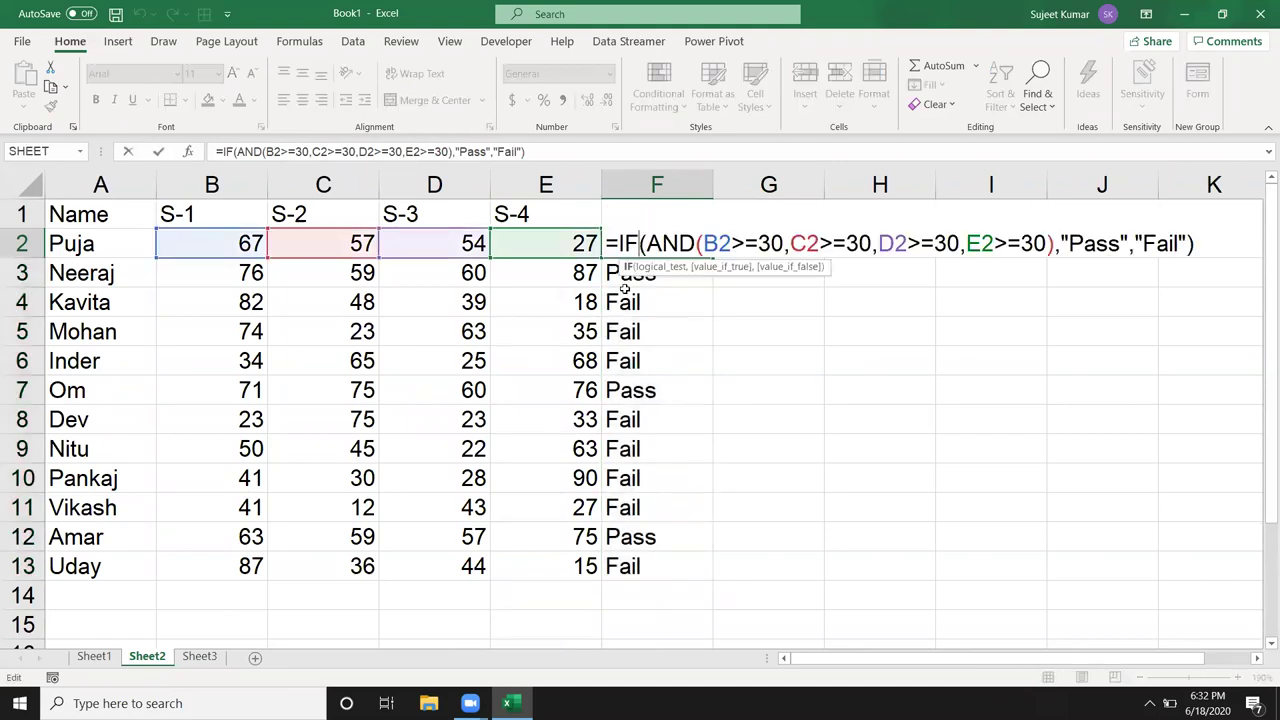
pyautogui.press('Escape')
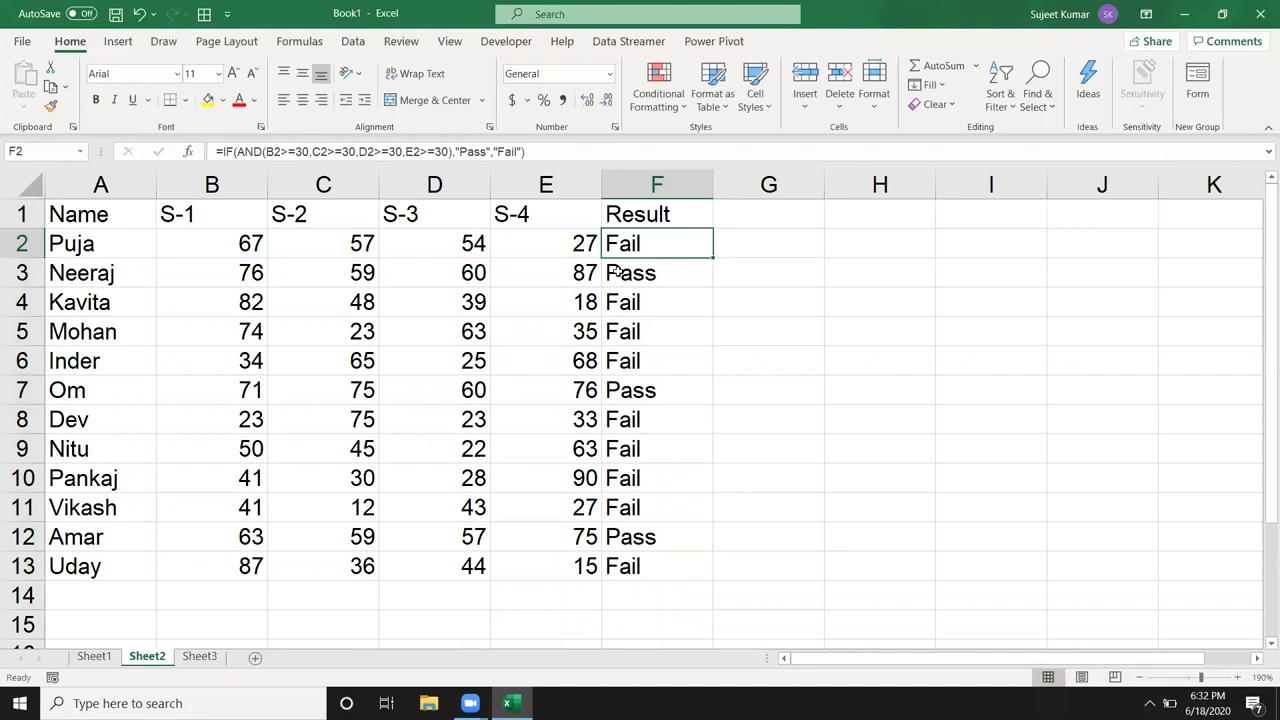
pyautogui.doubleClick(621, 274)
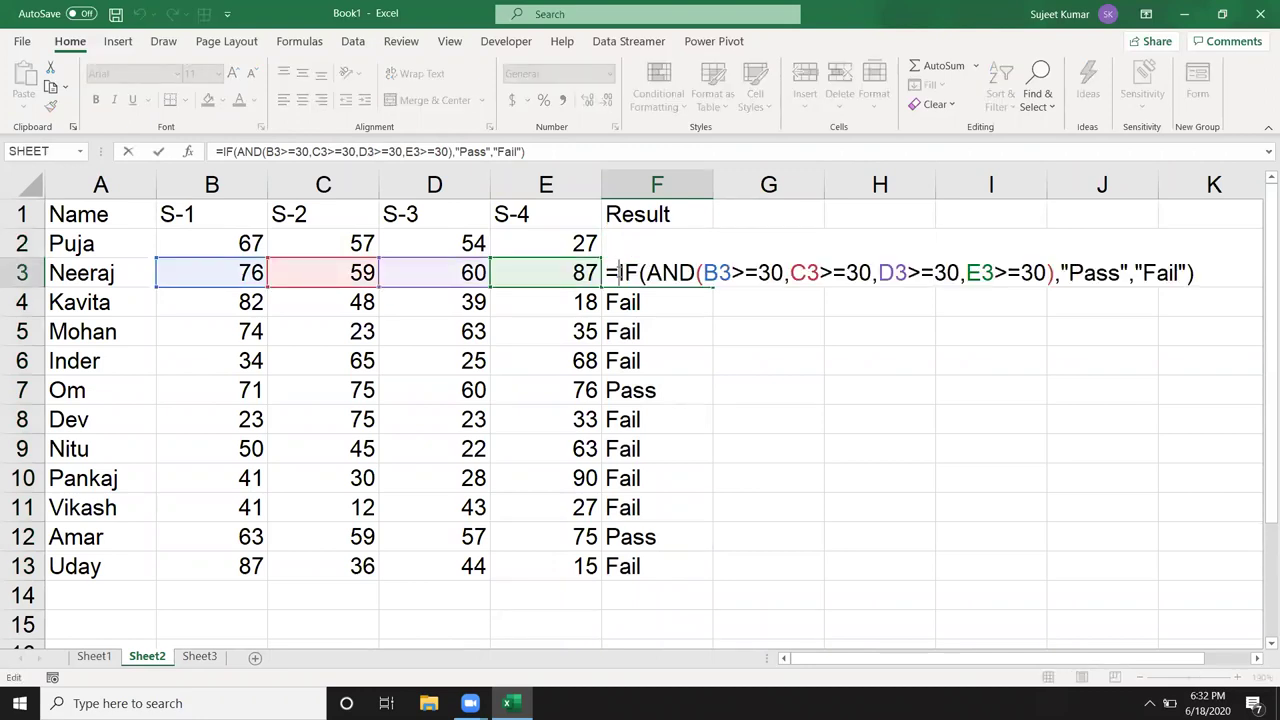
pyautogui.press('Escape')
pyautogui.click(94, 656)
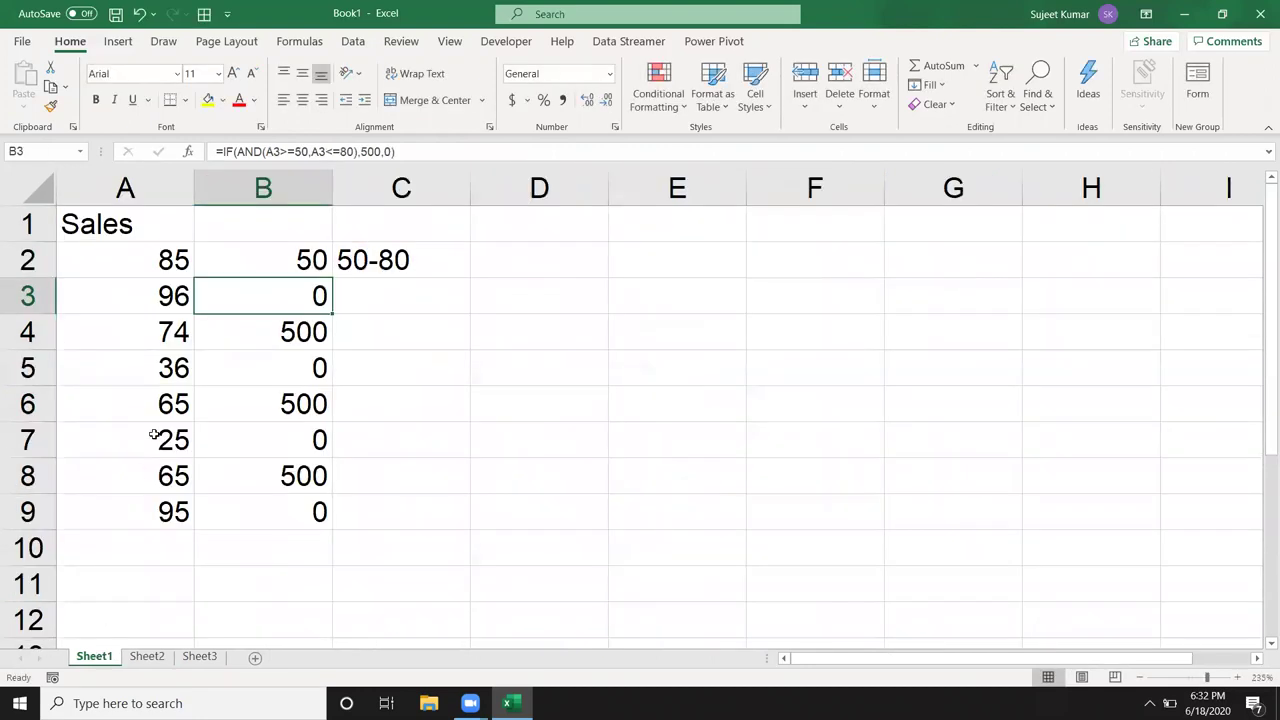
pyautogui.click(297, 264)
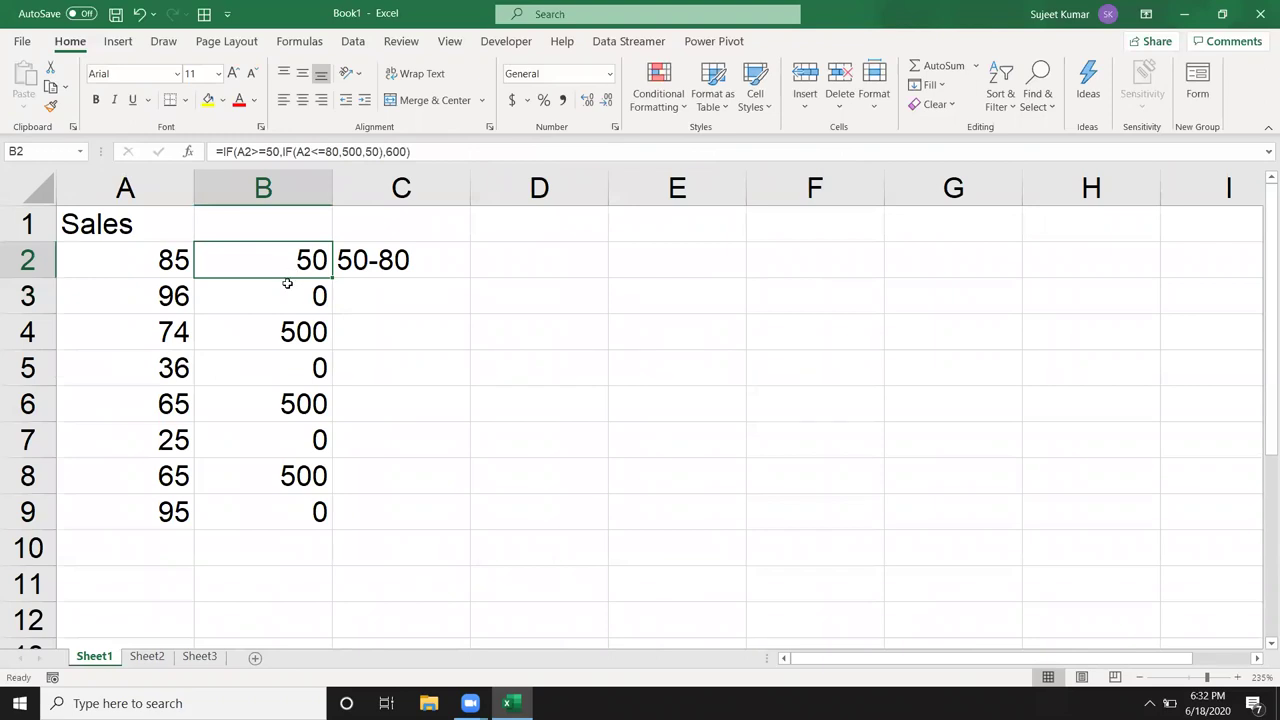
pyautogui.doubleClick(293, 262)
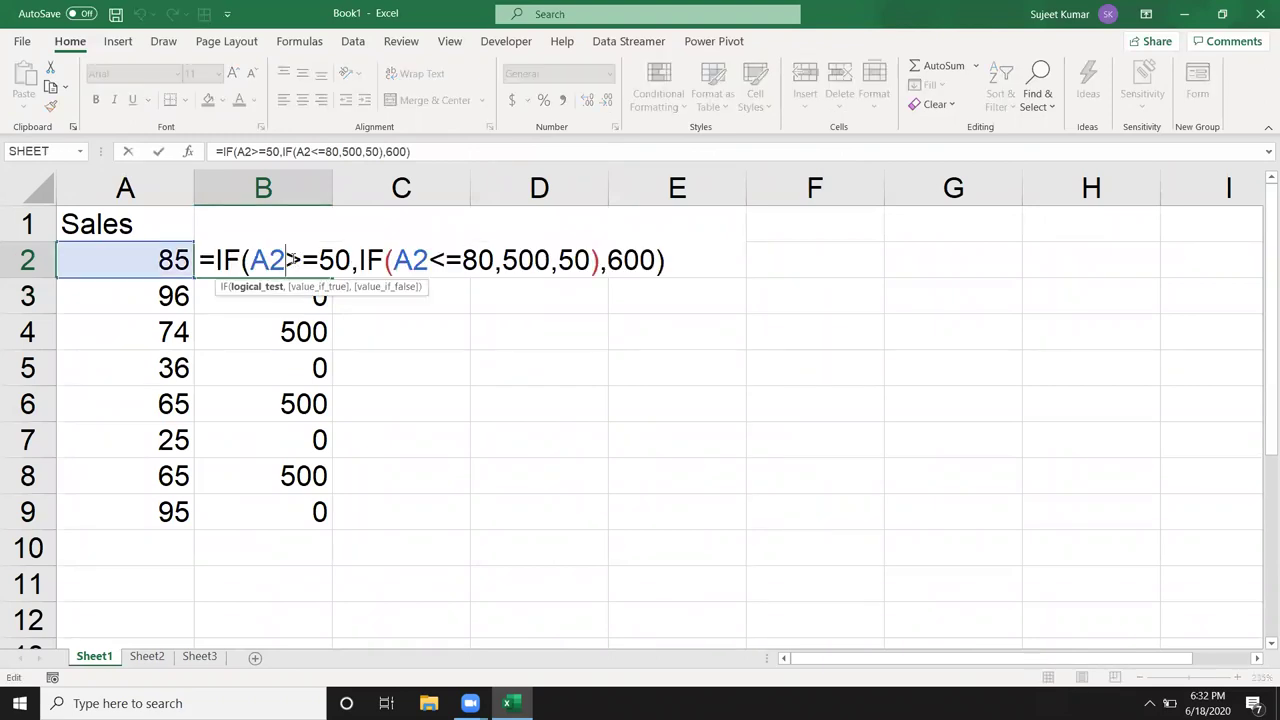
pyautogui.press('Escape')
pyautogui.click(146, 657)
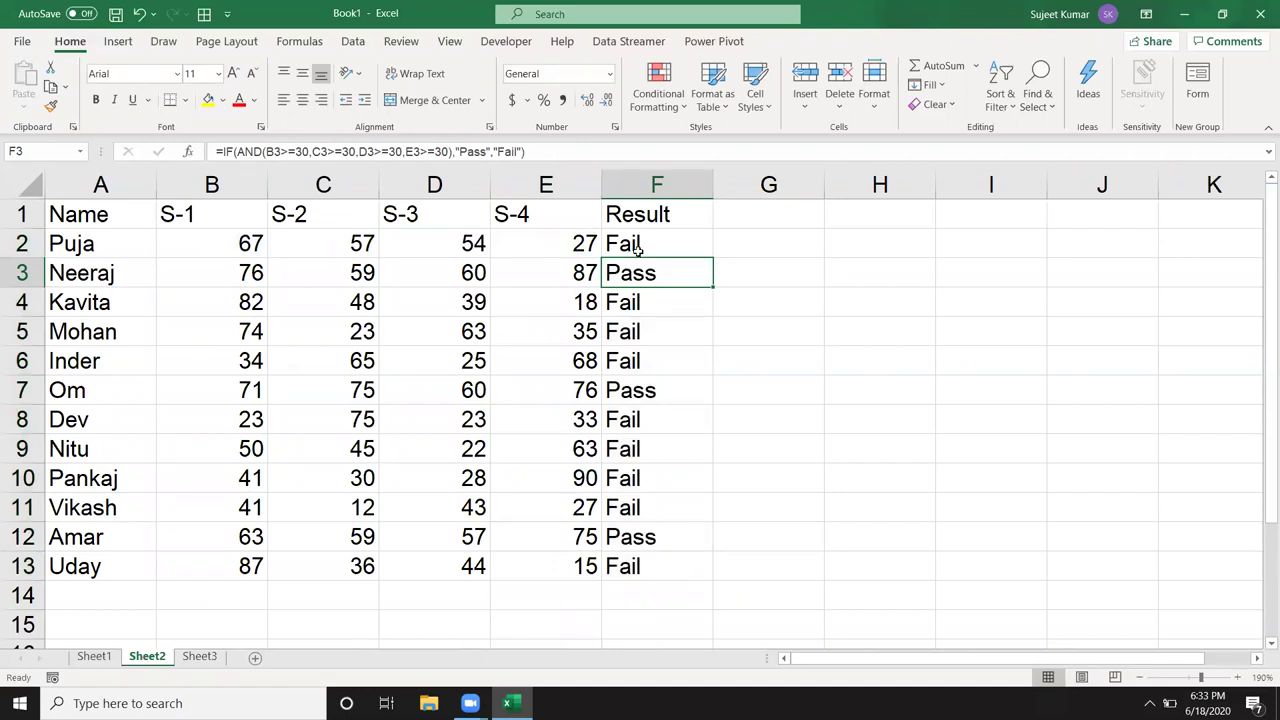
pyautogui.click(637, 244)
pyautogui.doubleClick(637, 244)
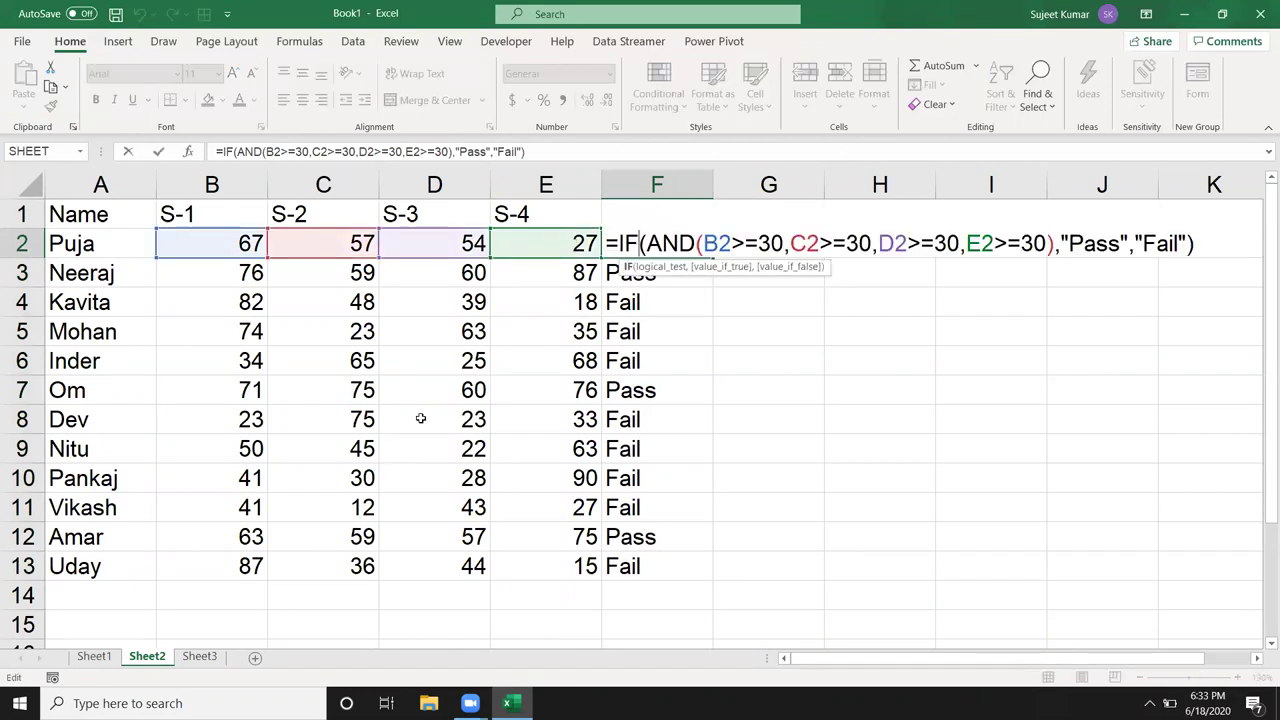
pyautogui.press('Escape')
pyautogui.click(92, 660)
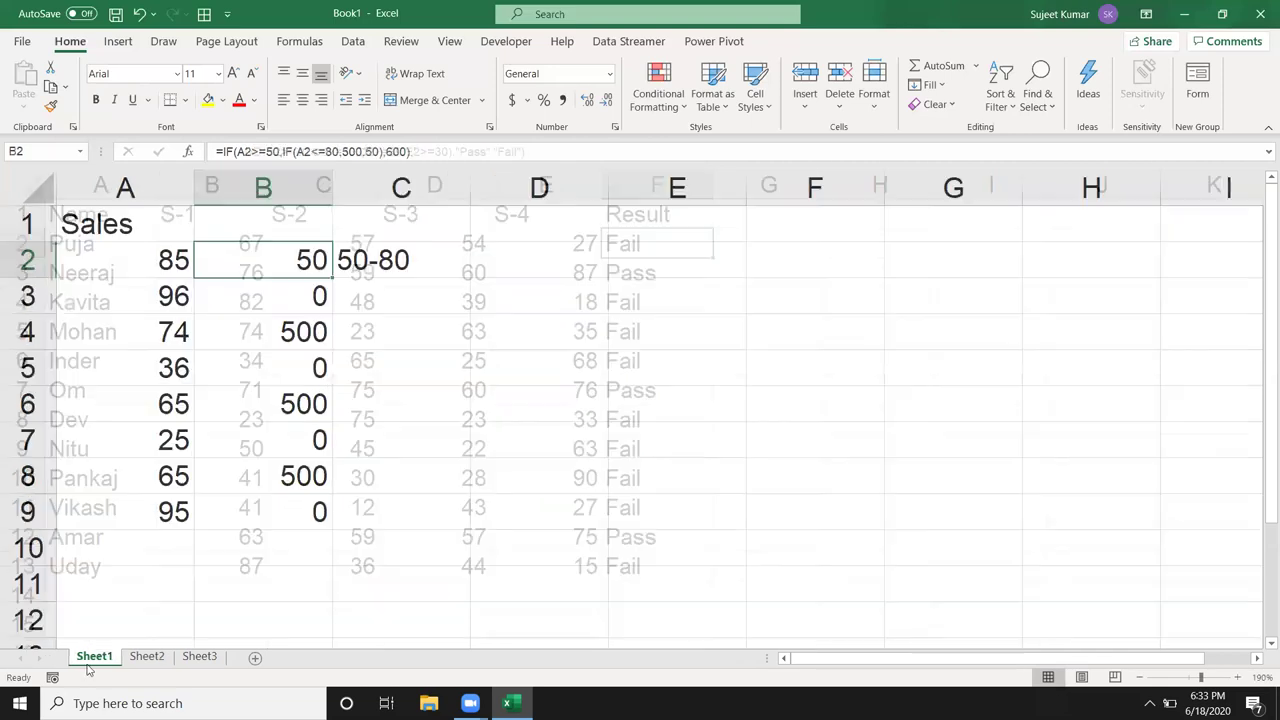
pyautogui.click(148, 658)
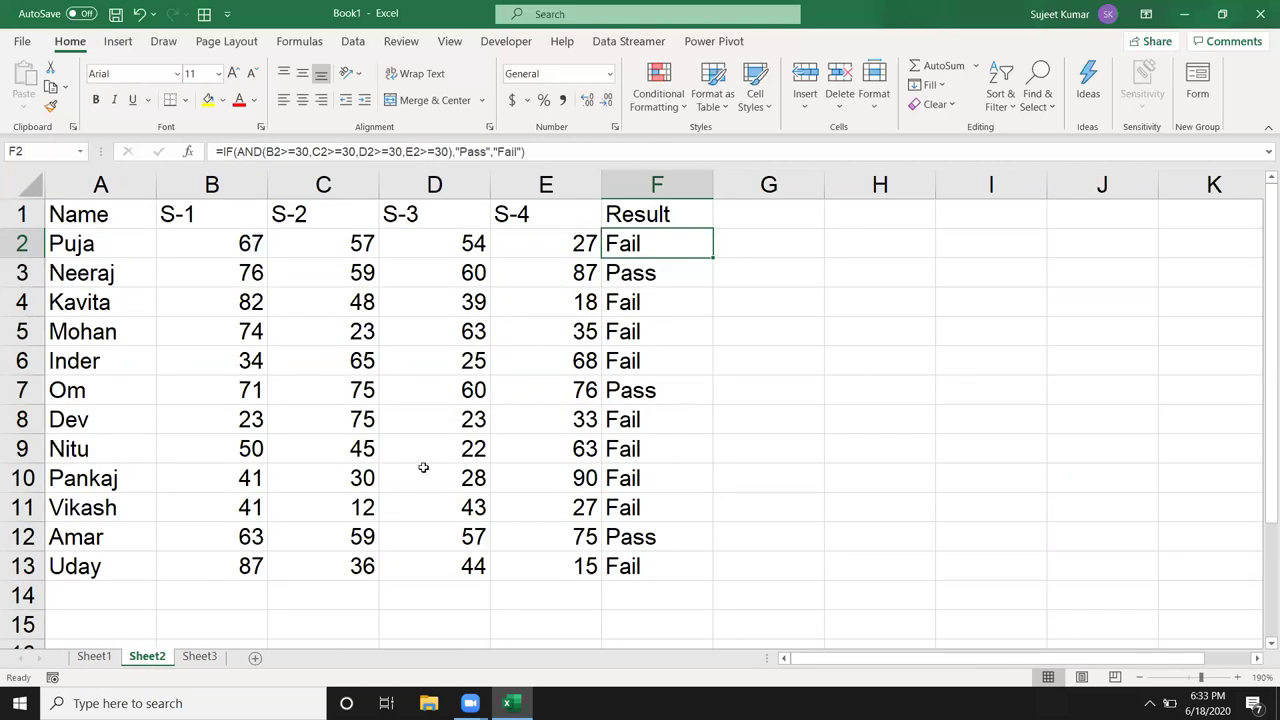
pyautogui.click(212, 658)
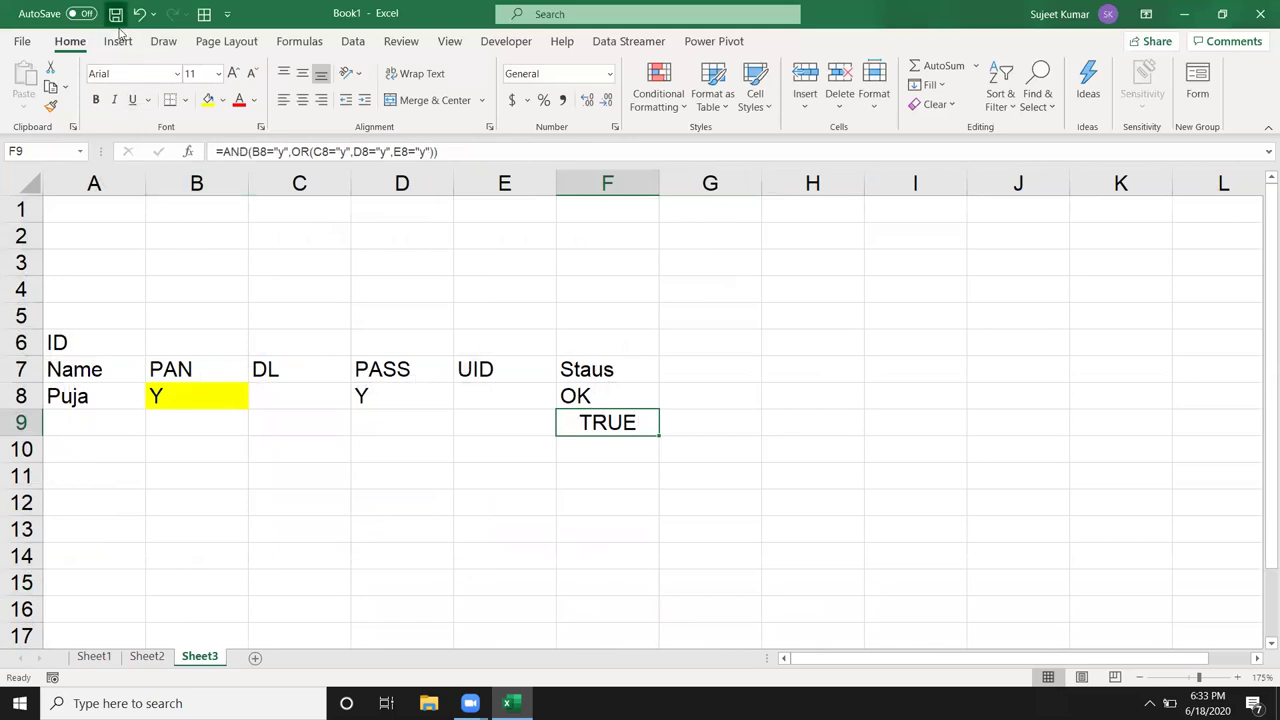
# Save the workbook as if6 in the local Documents folder.
pyautogui.hotkey('ctrl', 's')
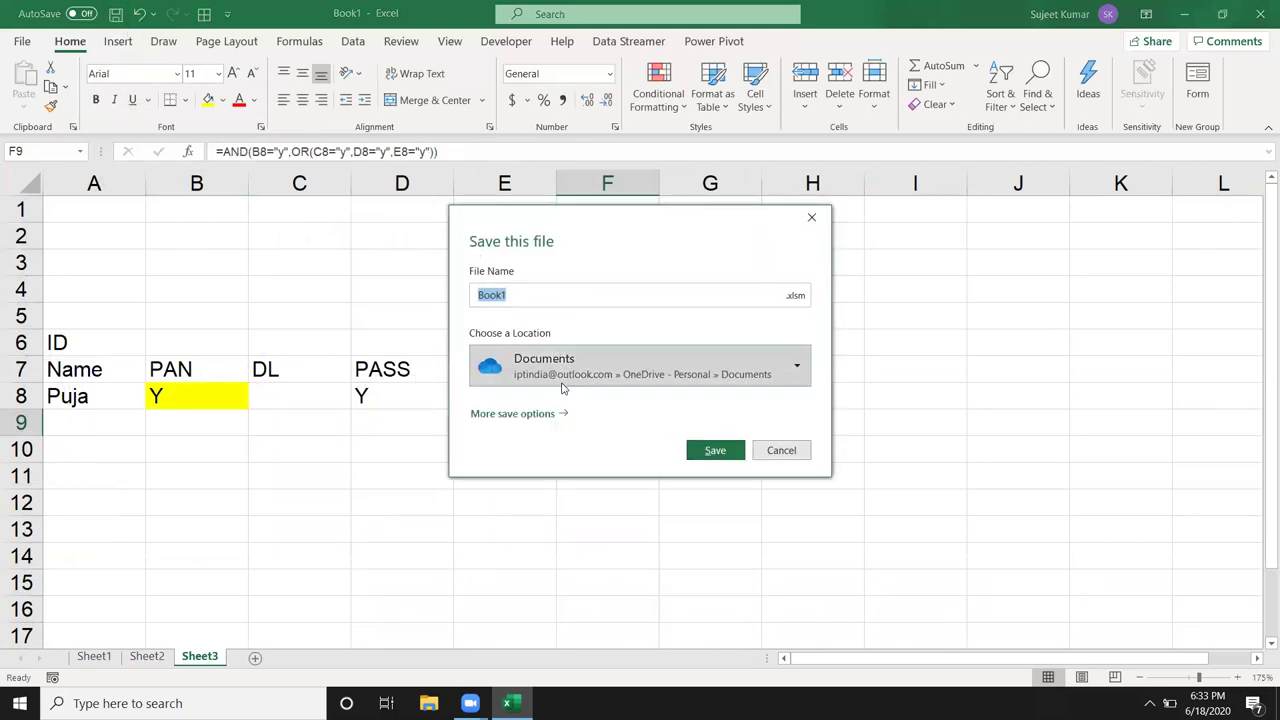
pyautogui.click(563, 386)
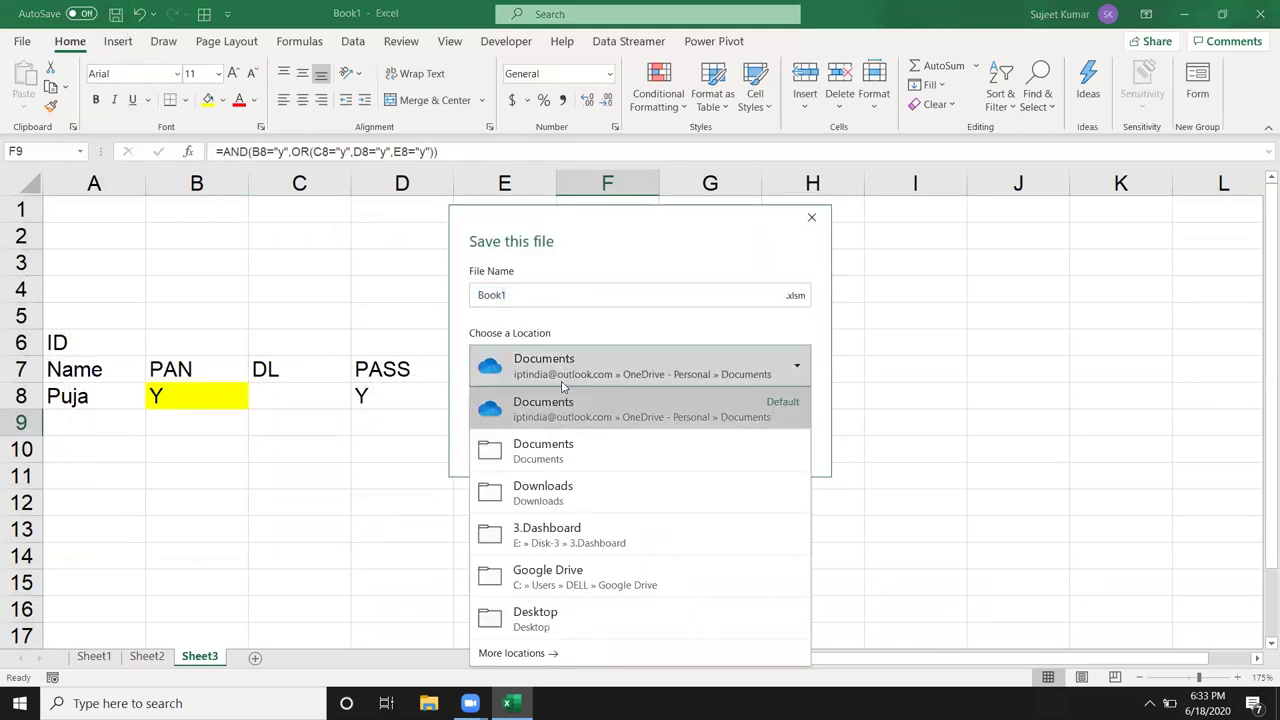
pyautogui.click(547, 462)
pyautogui.click(520, 297)
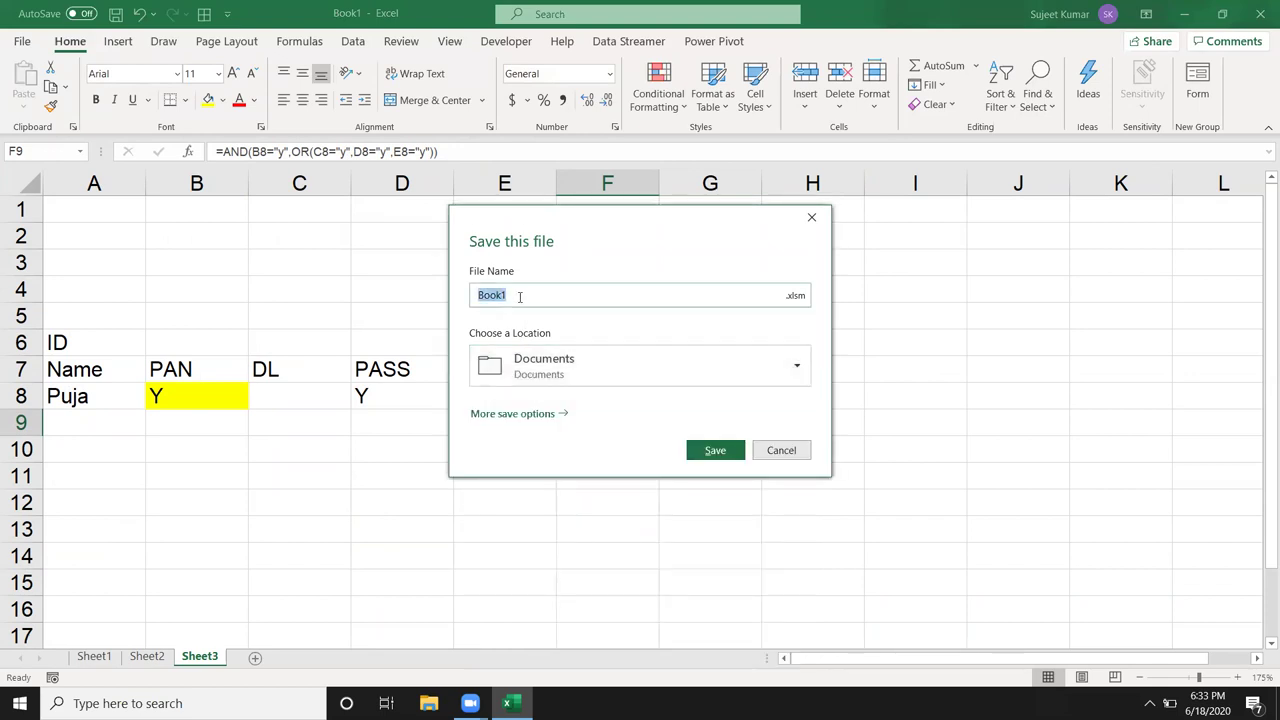
pyautogui.press('BackSpace')
pyautogui.write('f6')
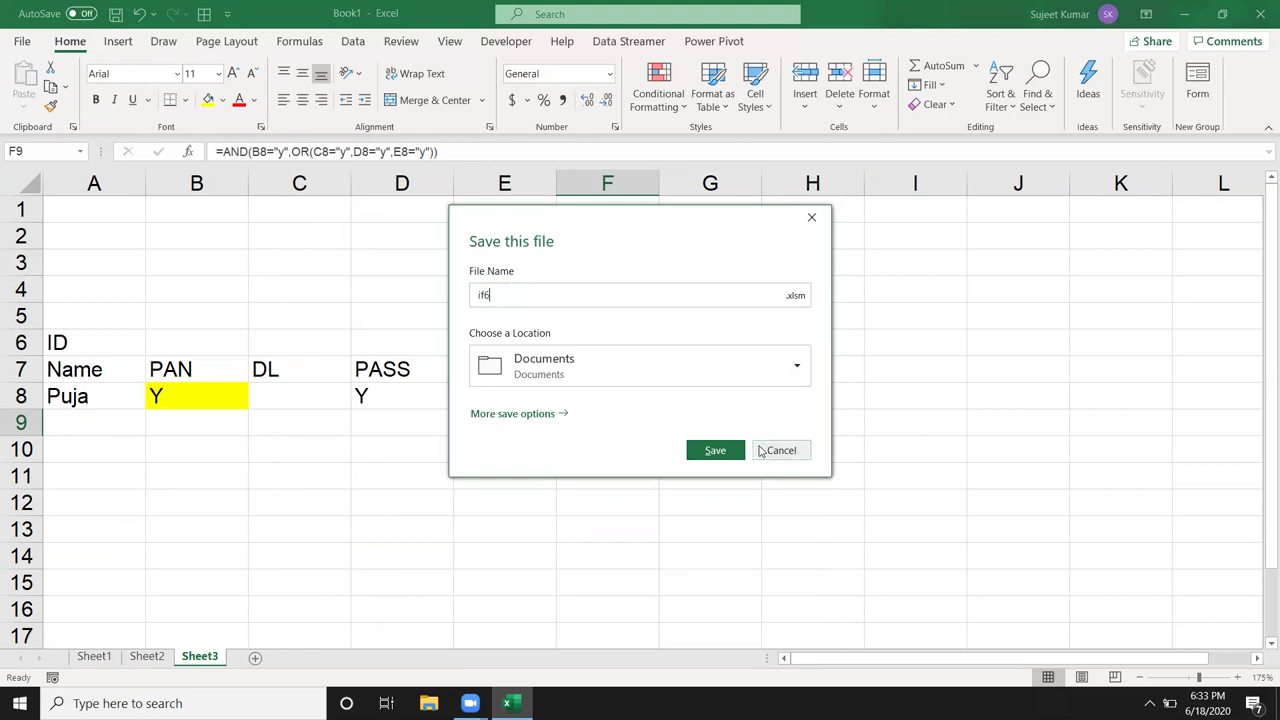
pyautogui.click(737, 450)
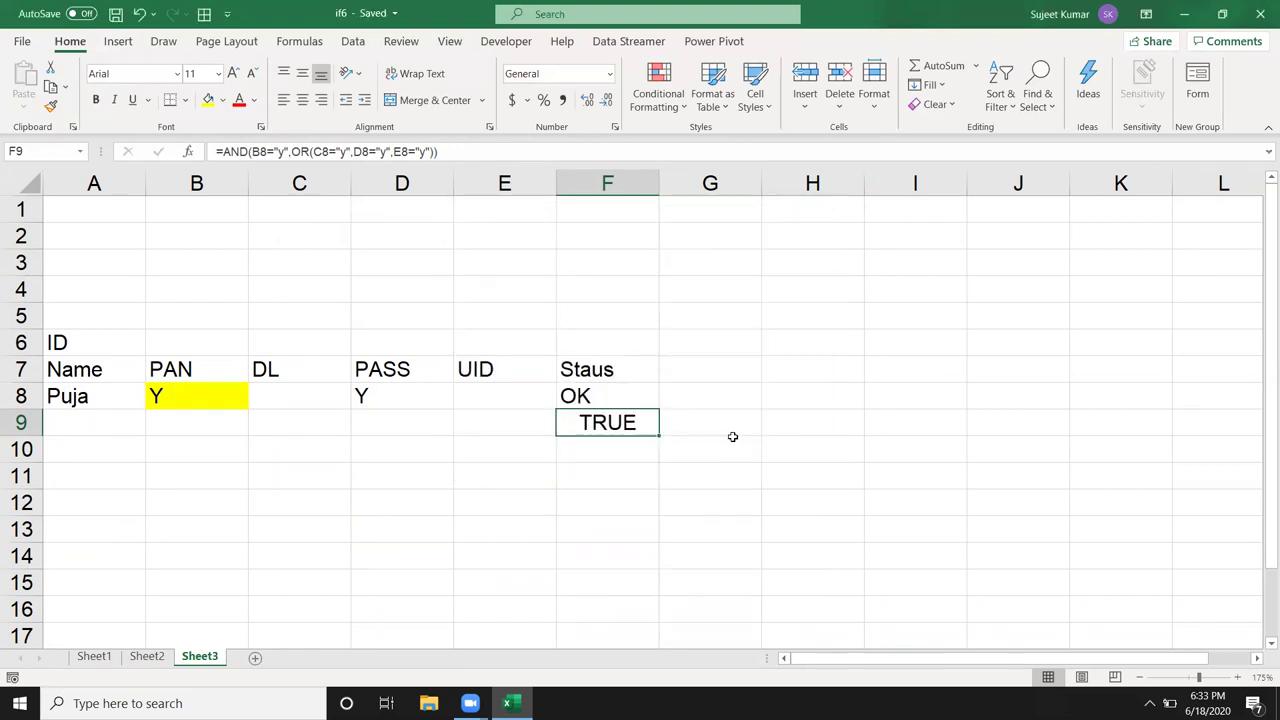
pyautogui.press('super')
pyautogui.write('ch')
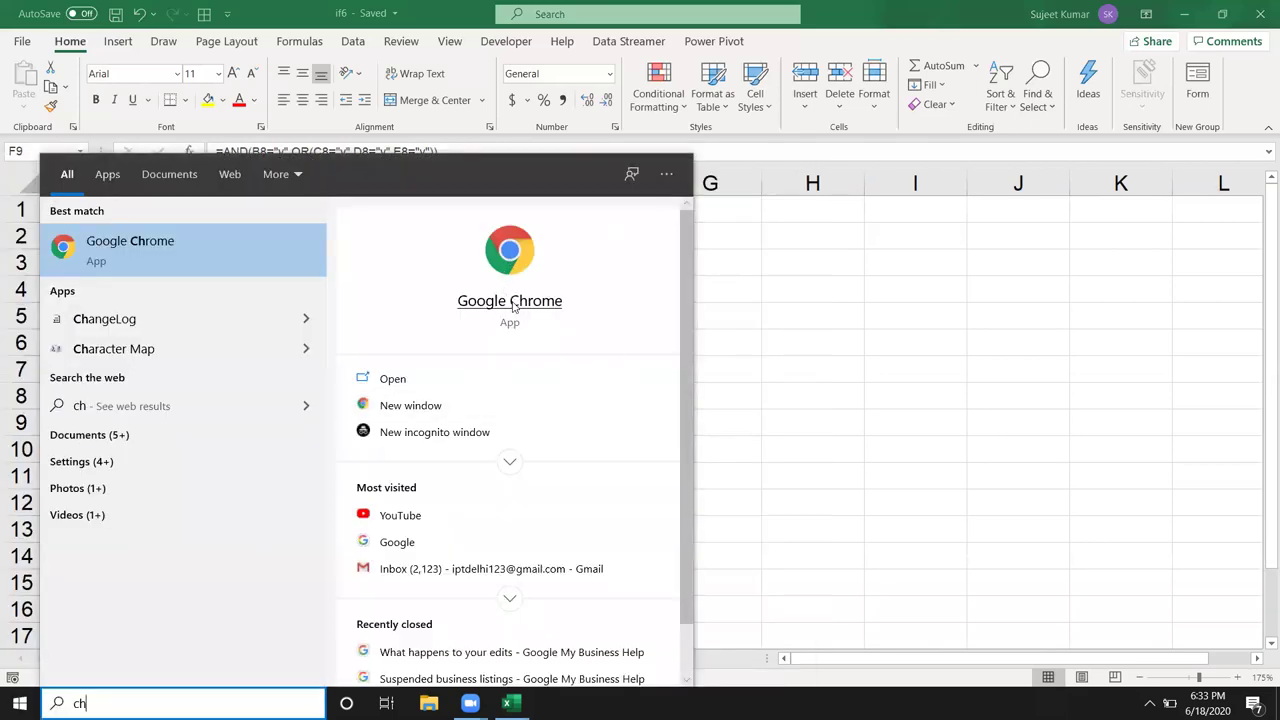
# Launch Google Chrome from the Start search's best match.
pyautogui.click(512, 302)
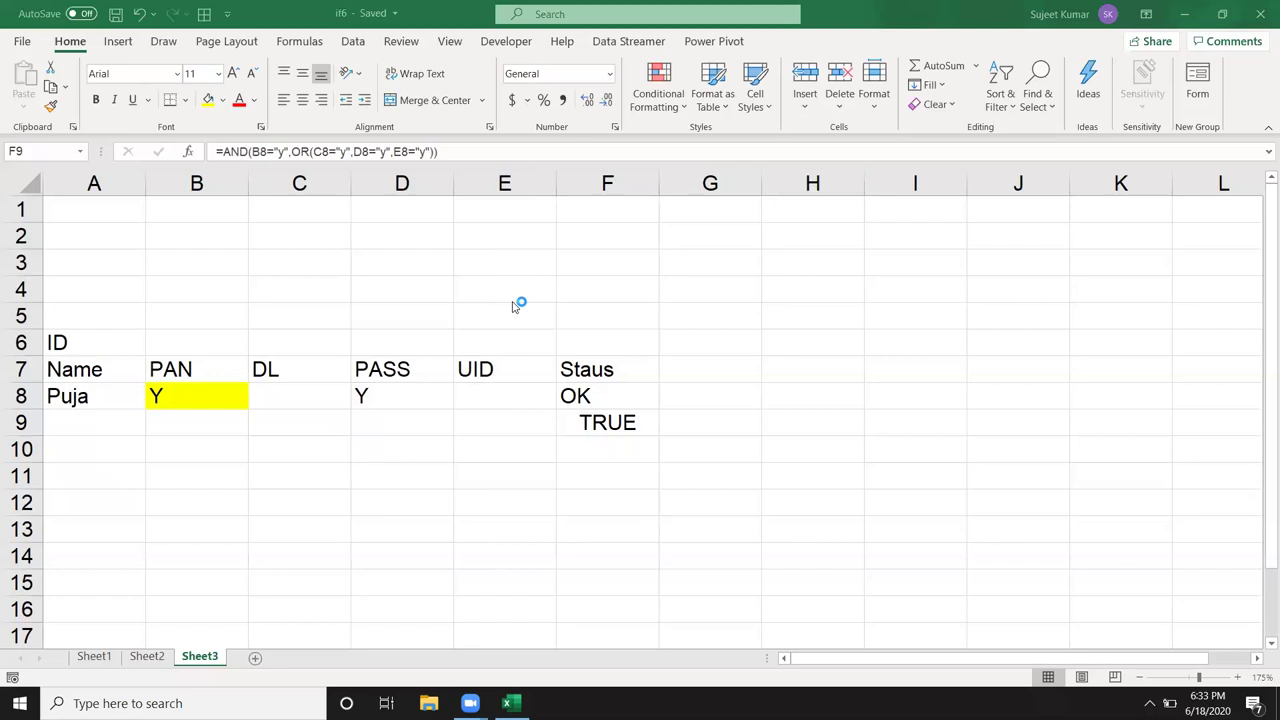